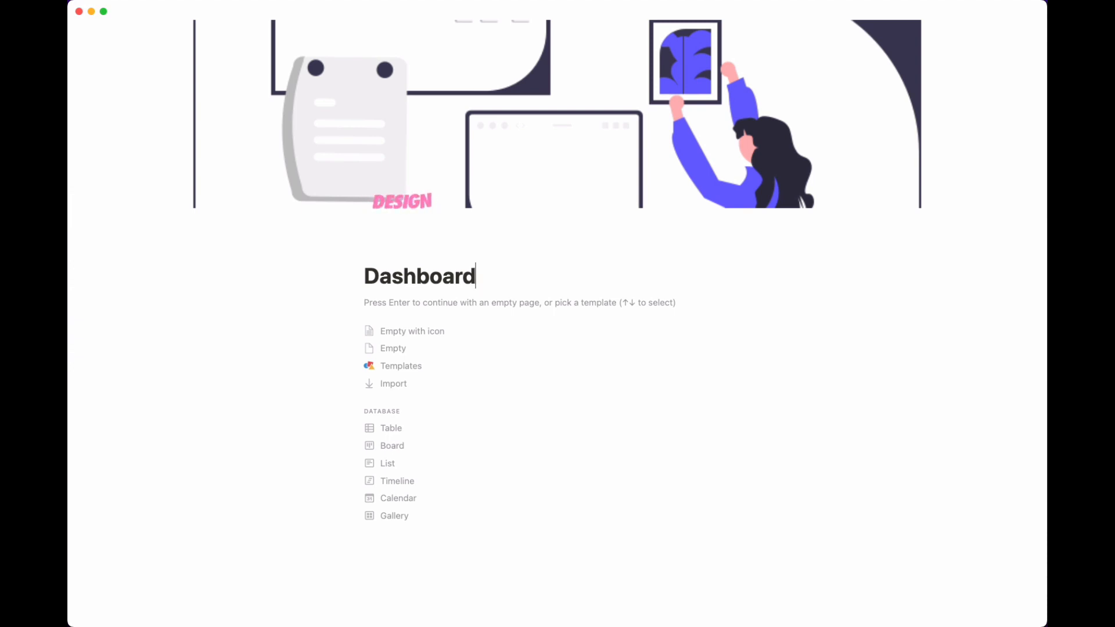
Insert a linked view of the Notion Diva Back-End stories database below the Dashboard title, copying its existing roadmap view
key(Return)
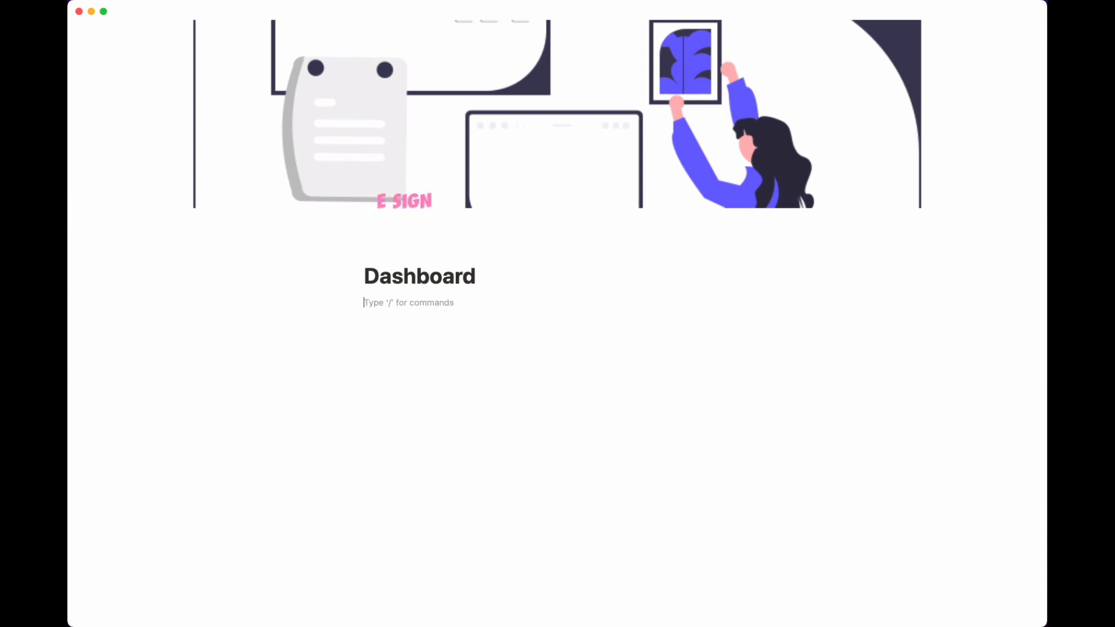
text(/)
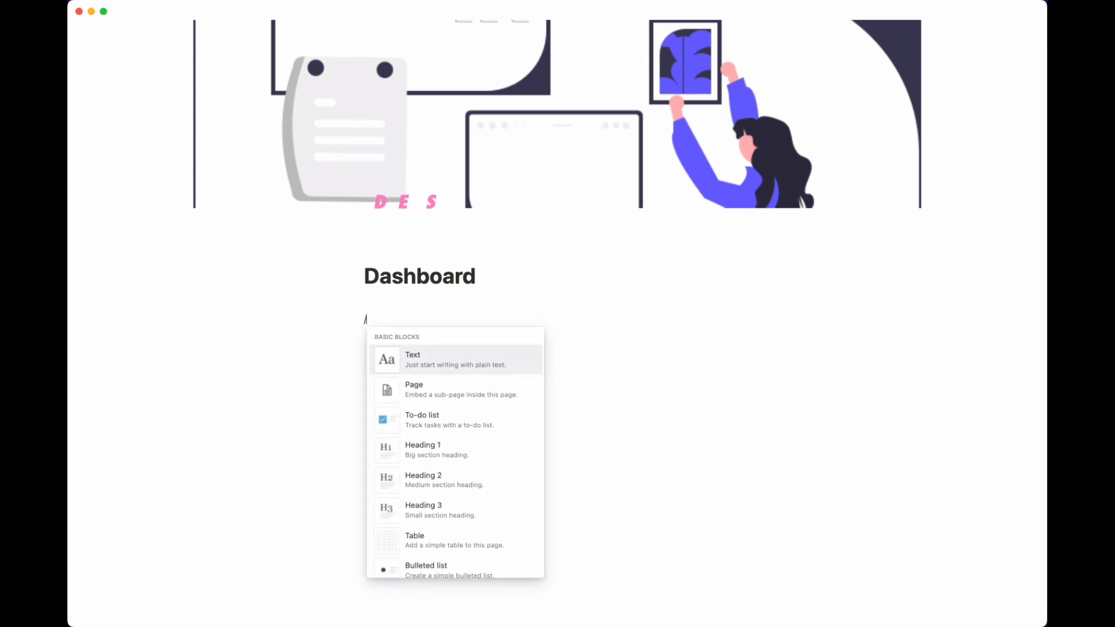
text(link)
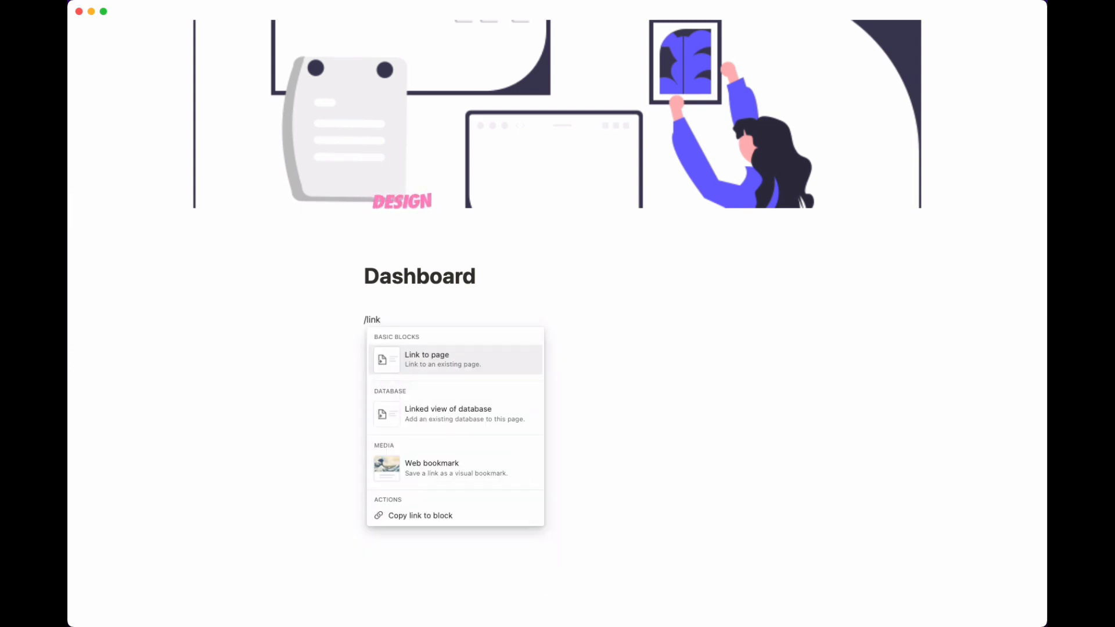
key(Down)
key(Return)
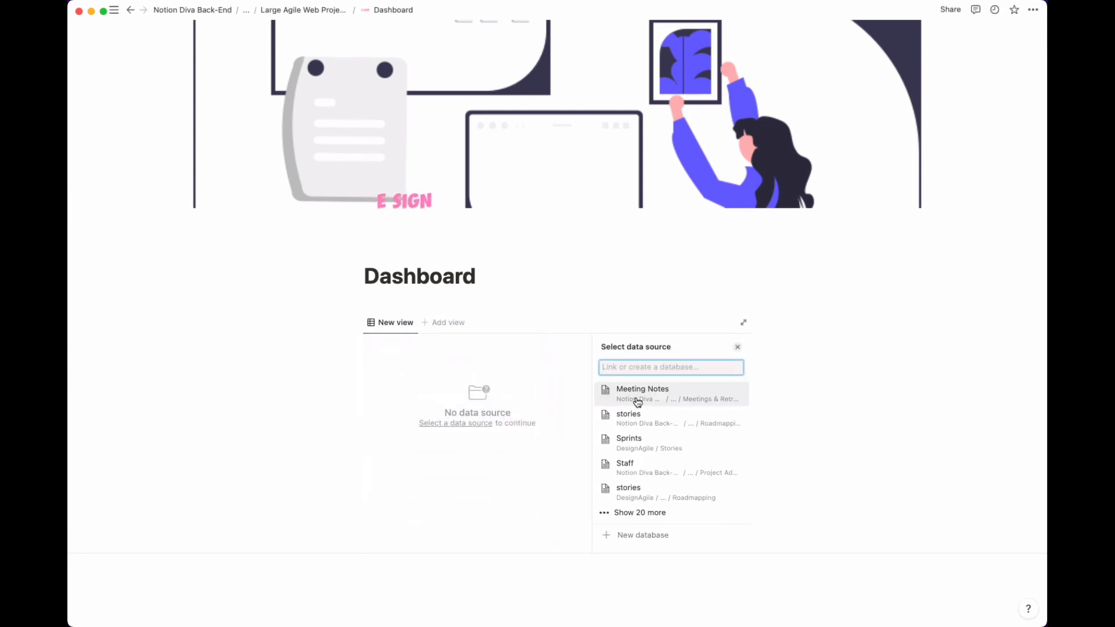
click(637, 417)
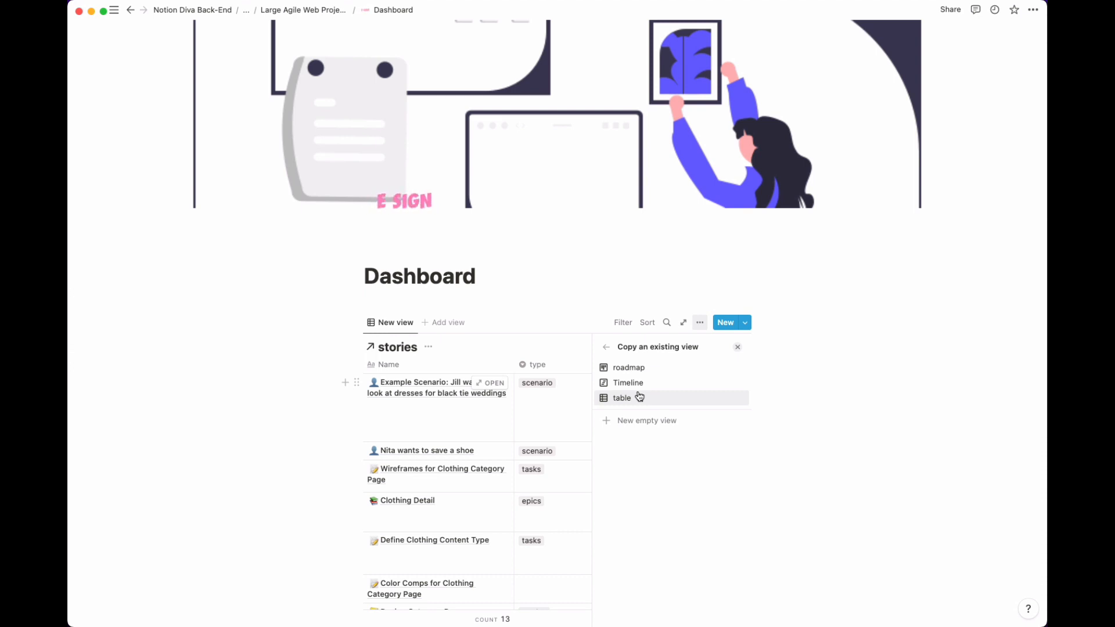
click(639, 368)
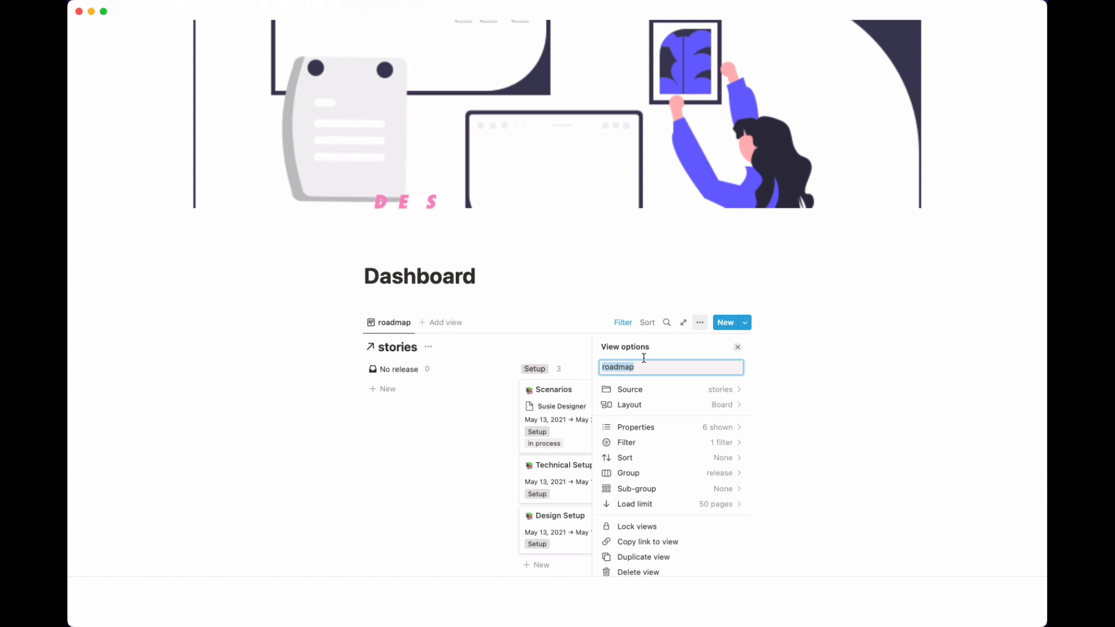
Rename the copied roadmap view as Tasks and group its board by status
text(Tasks)
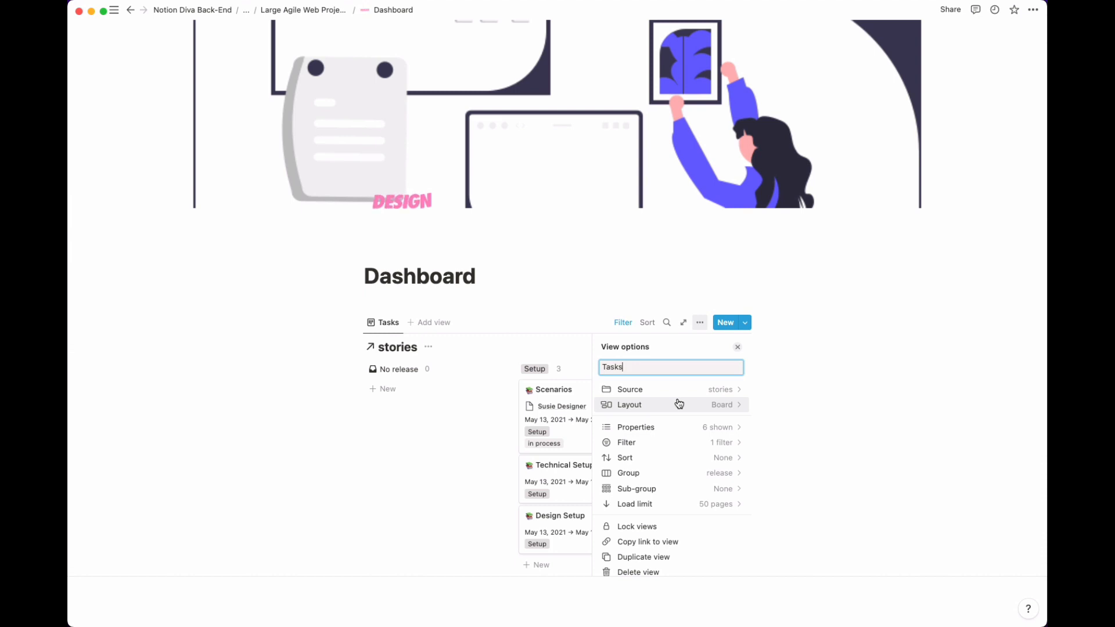
click(700, 474)
click(717, 370)
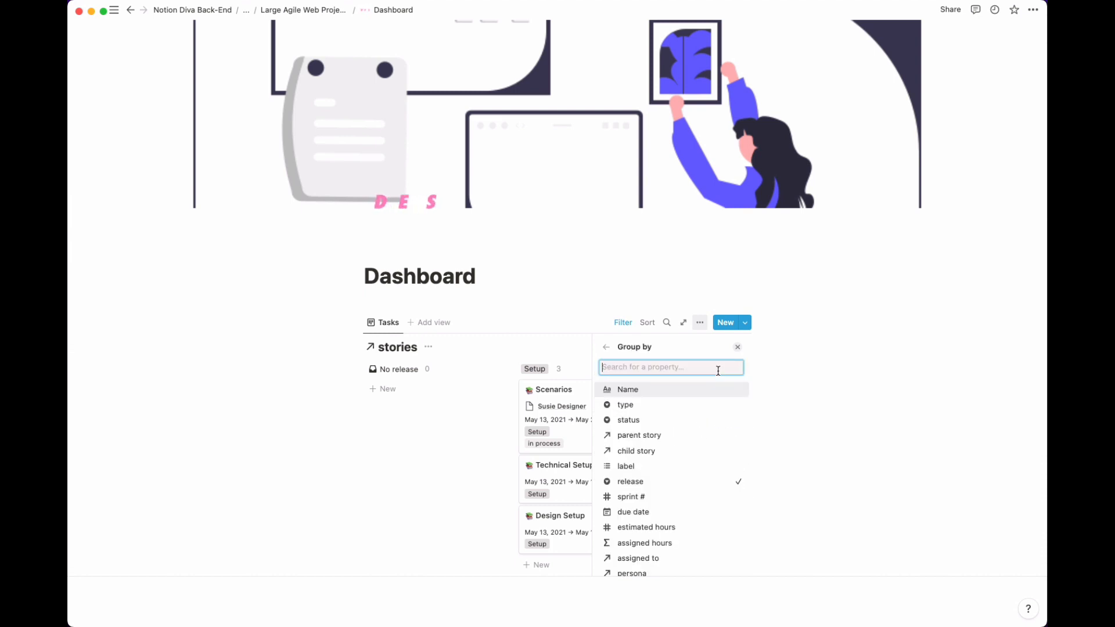
click(695, 423)
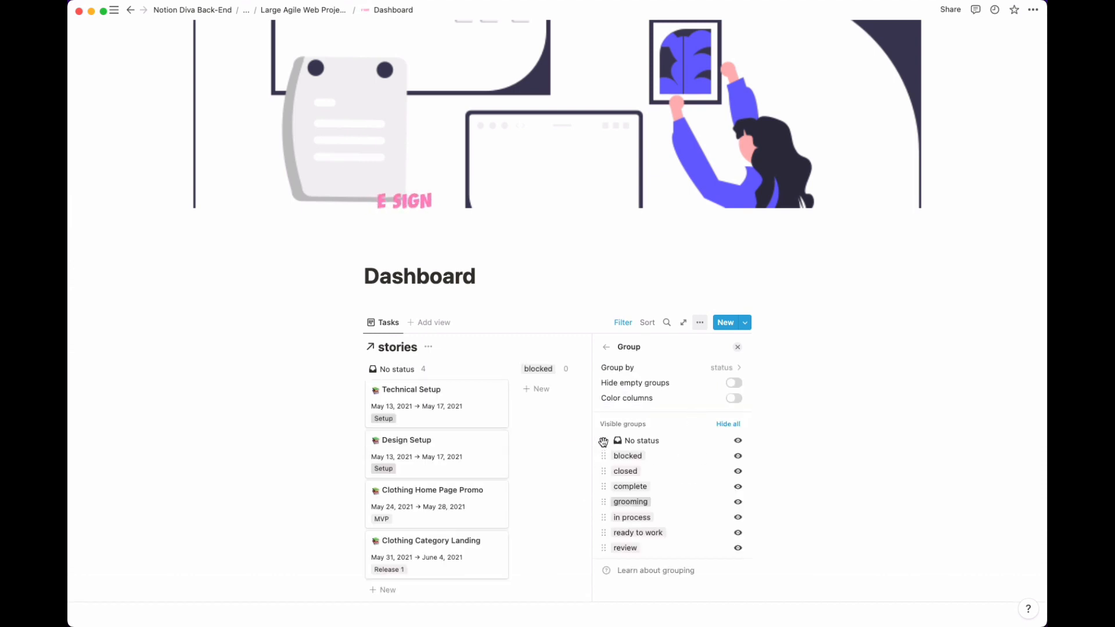
Reorder the status groups as ready to work, grooming, in process, review, blocked, complete, closed, No status
drag(604, 441, 604, 547)
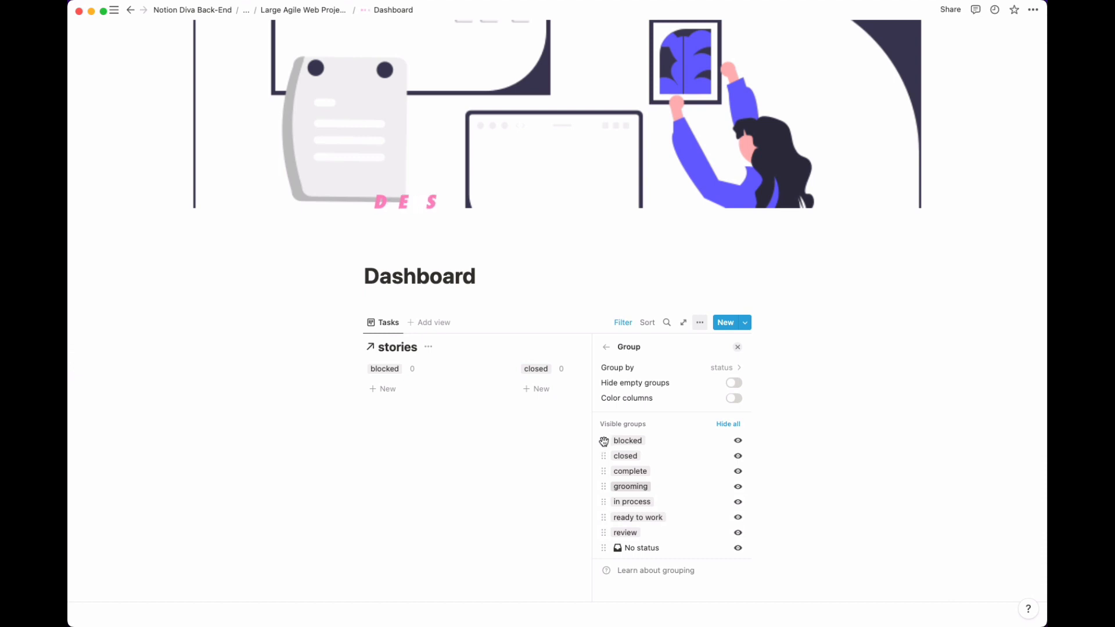
drag(604, 442, 602, 531)
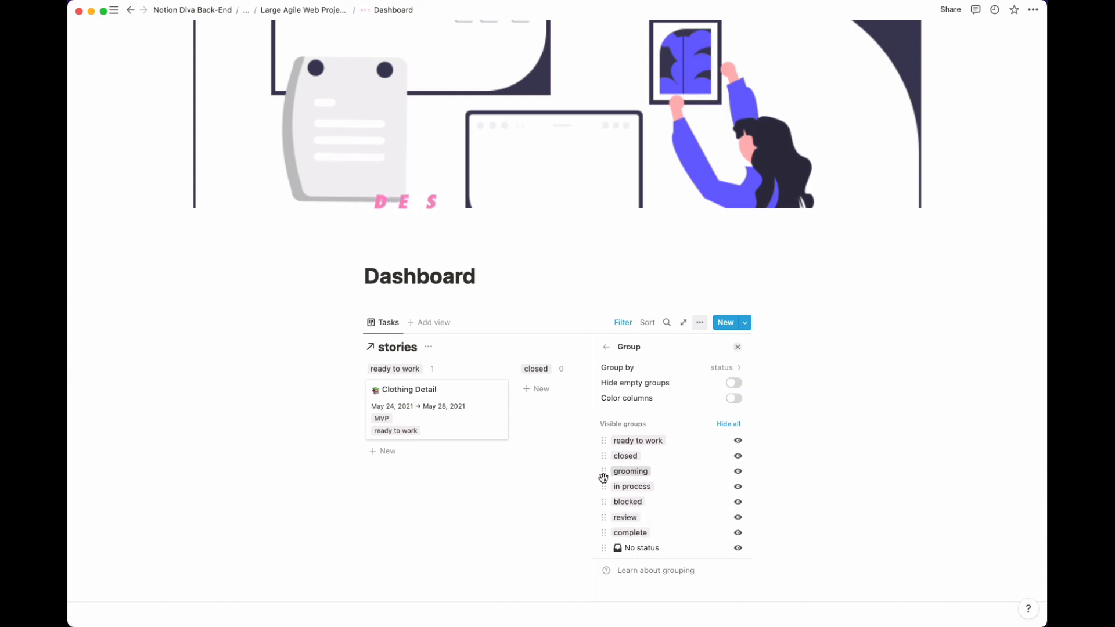
drag(604, 456, 605, 533)
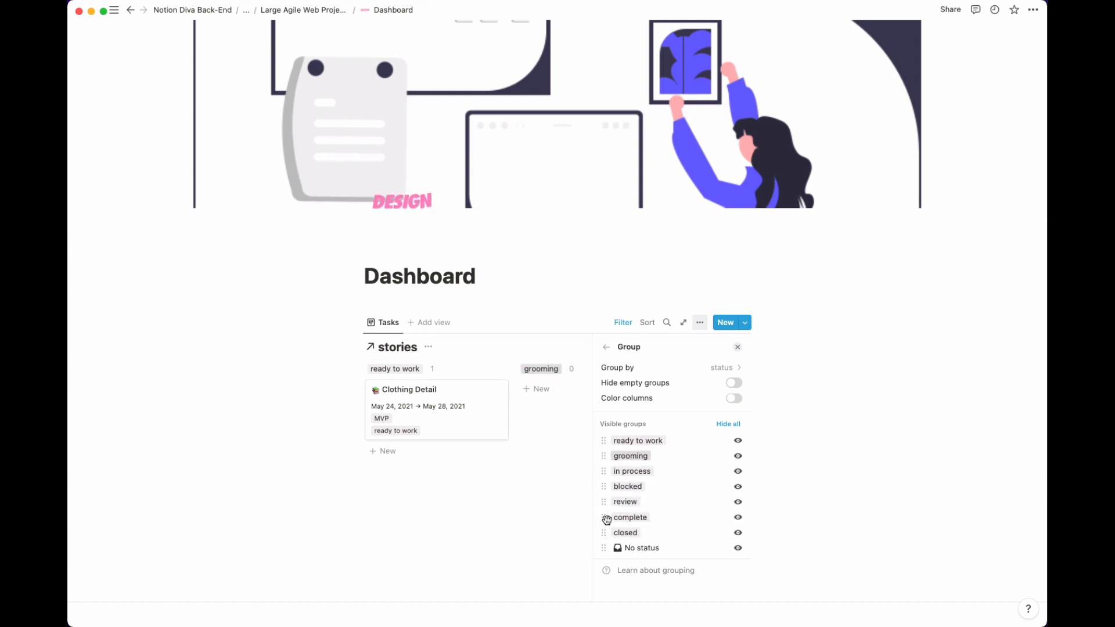
drag(606, 491, 603, 502)
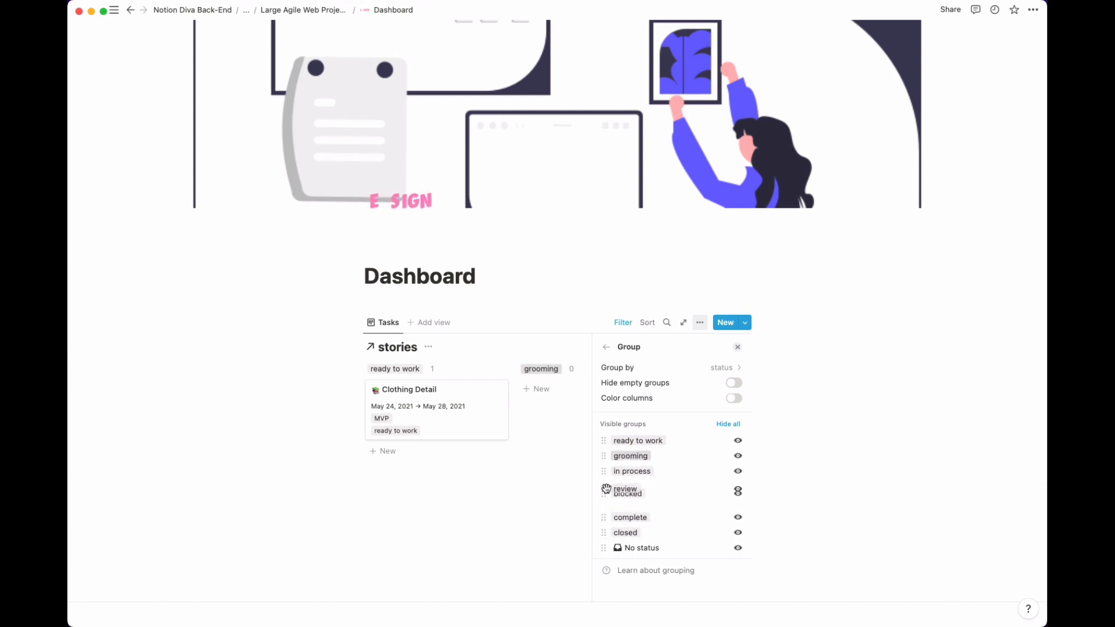
Hide the No status, closed and complete groups, and turn on hiding of empty groups
click(737, 550)
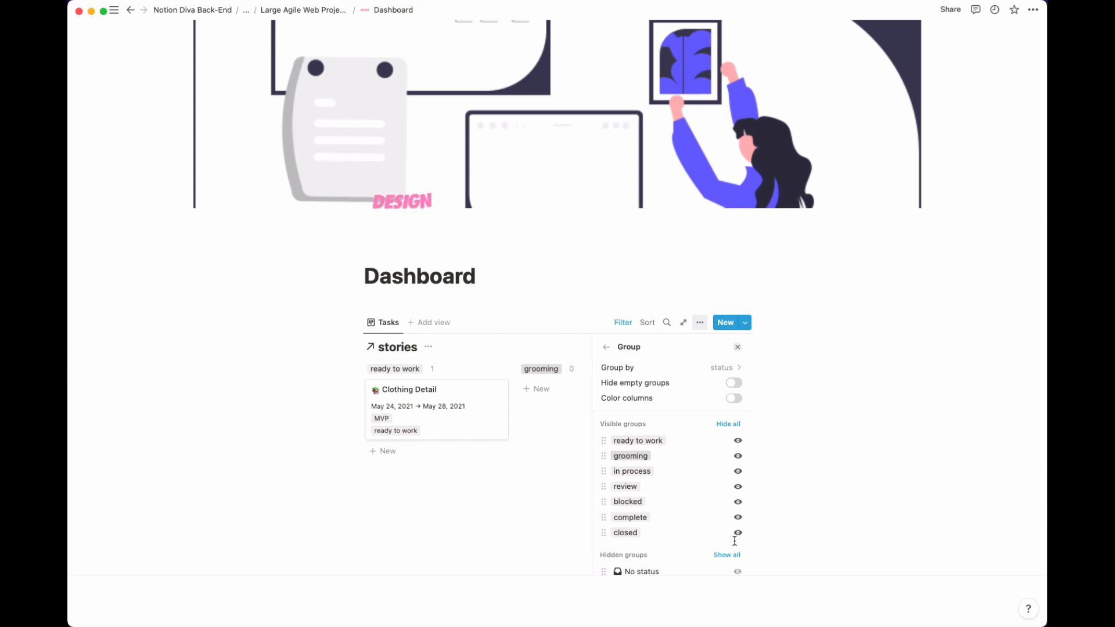
click(737, 533)
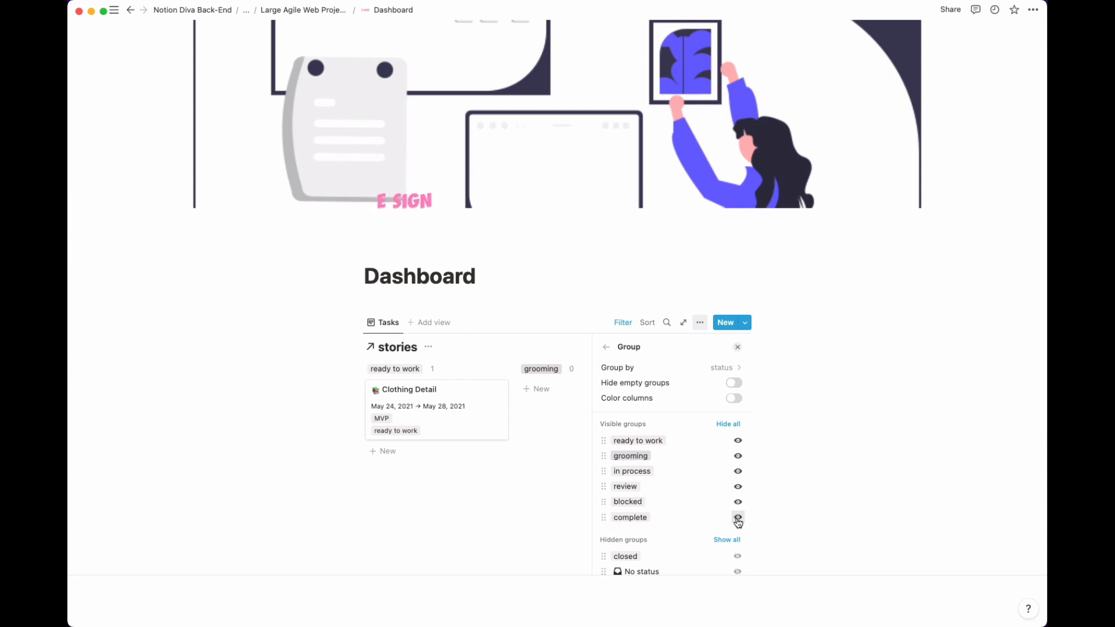
click(737, 521)
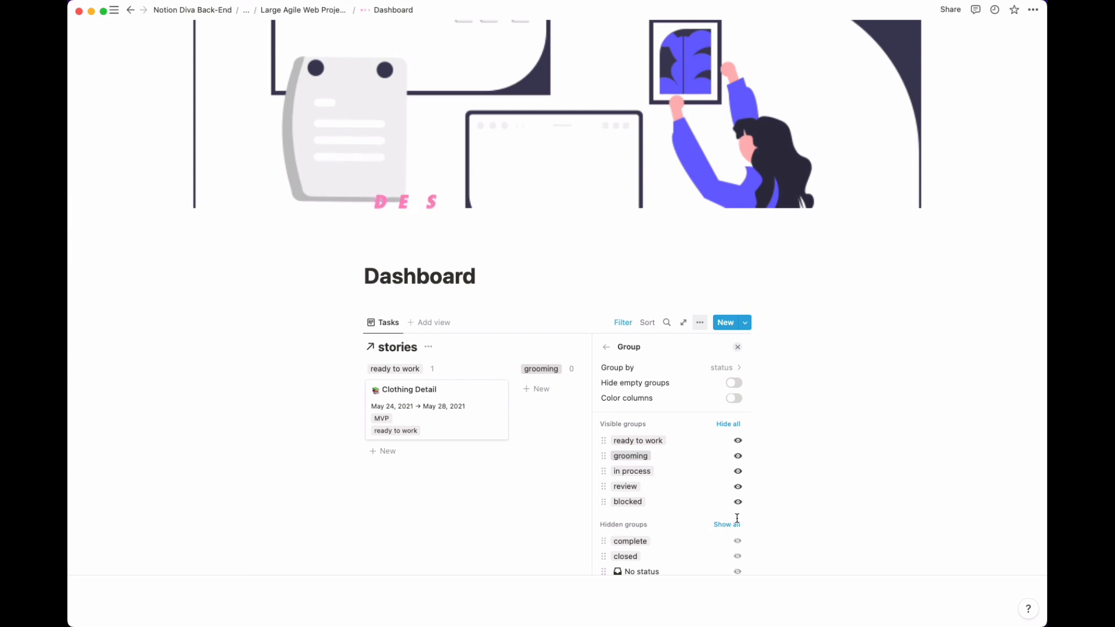
click(735, 384)
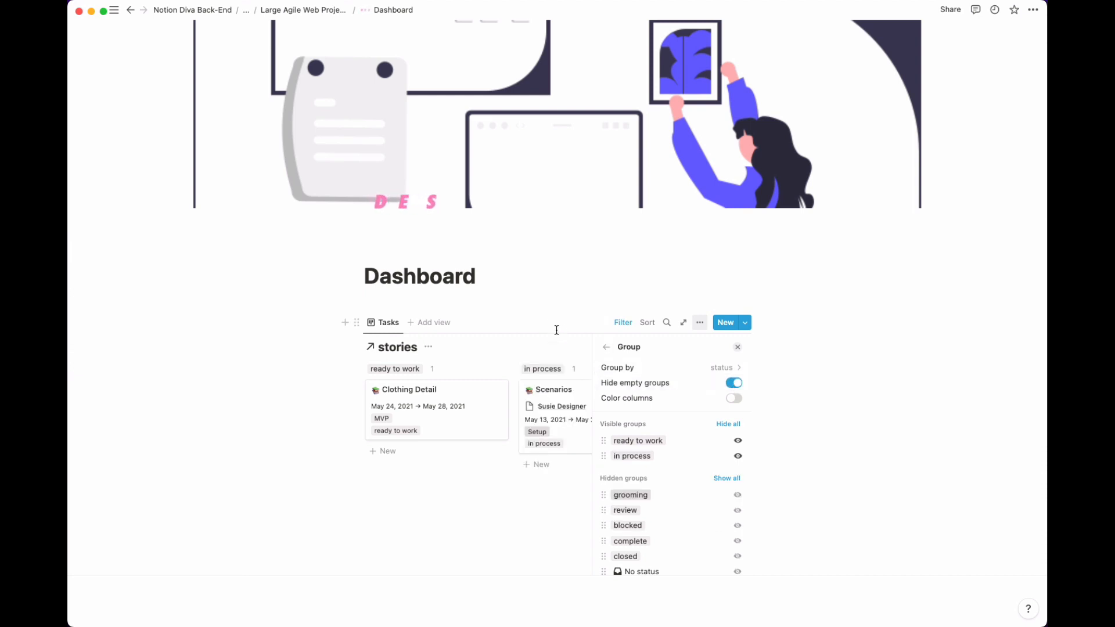
scroll(671, 456, down, 2)
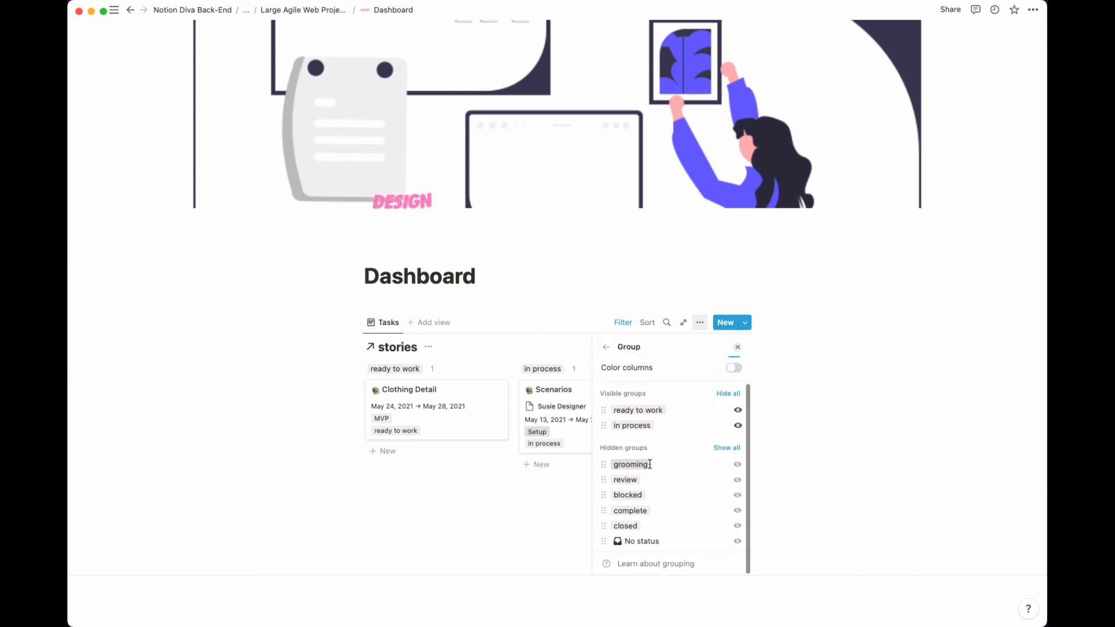
click(521, 495)
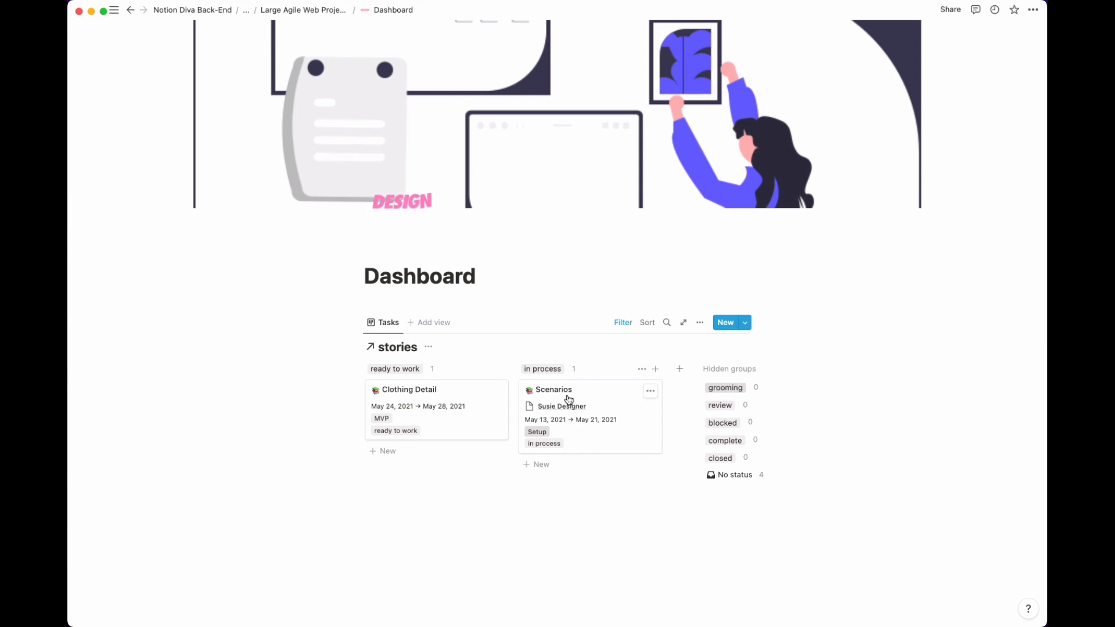
Move the Scenarios card to grooming and back to in process, and view the cards in the hidden No status group
drag(571, 402, 723, 390)
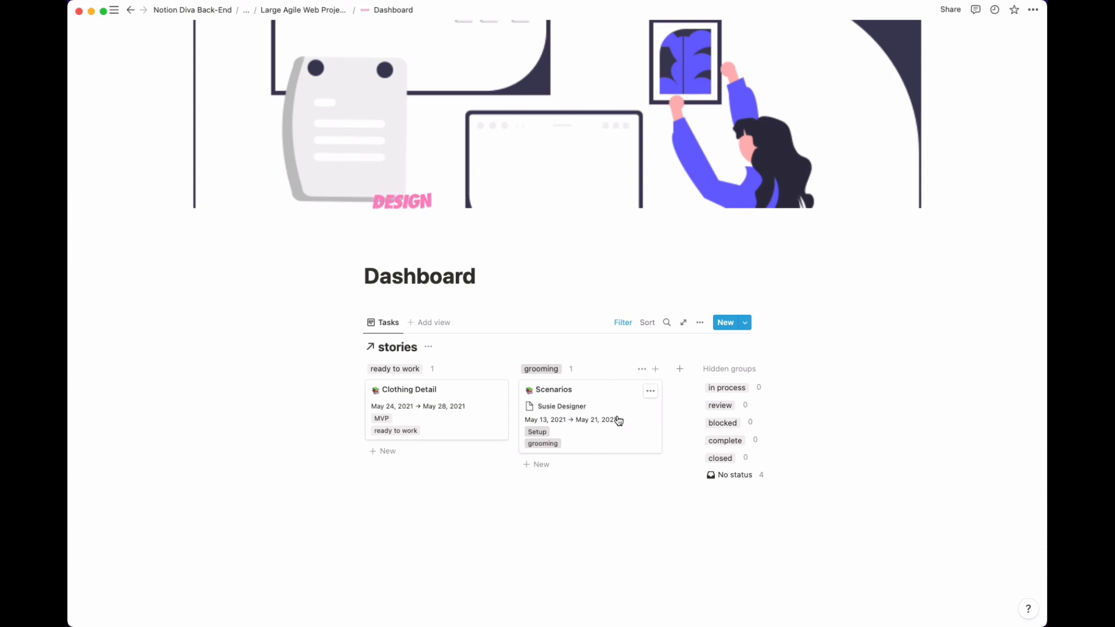
drag(619, 420, 726, 388)
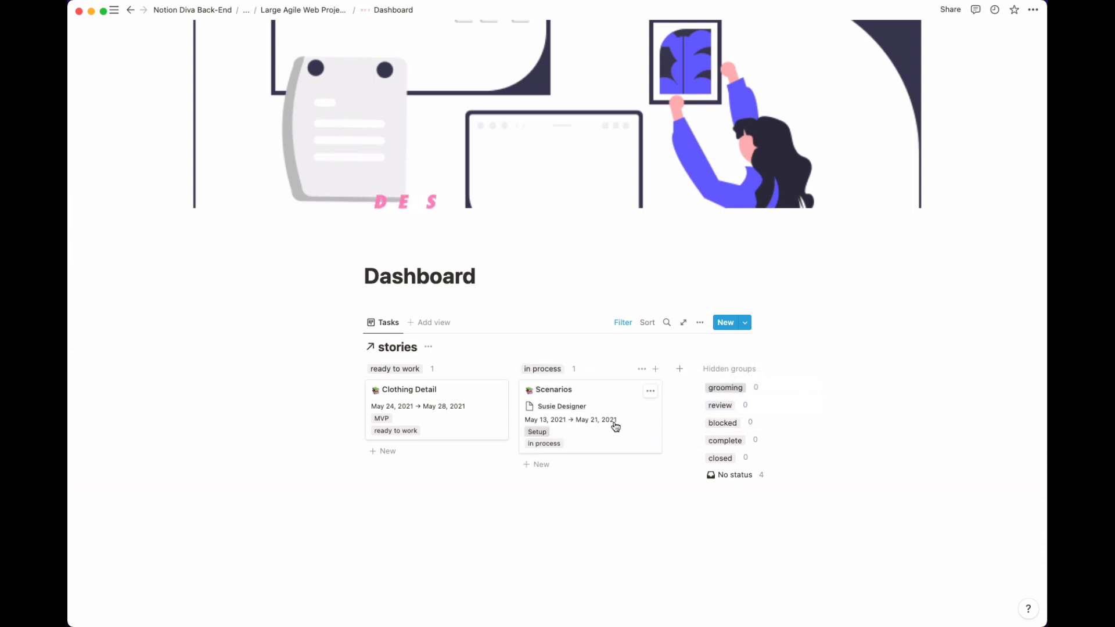
click(780, 478)
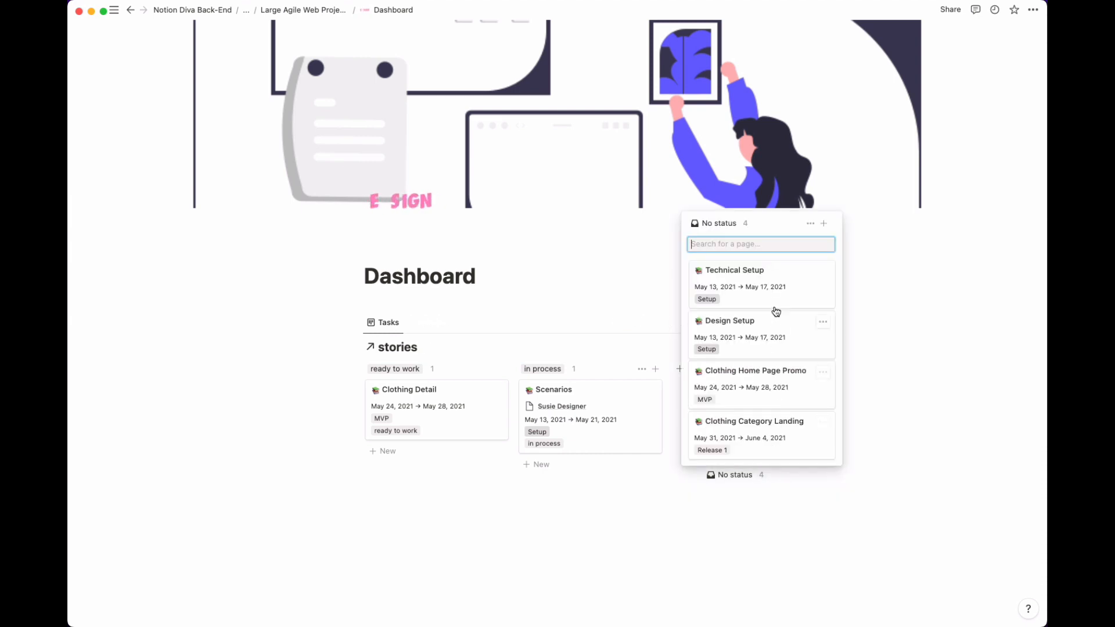
click(631, 500)
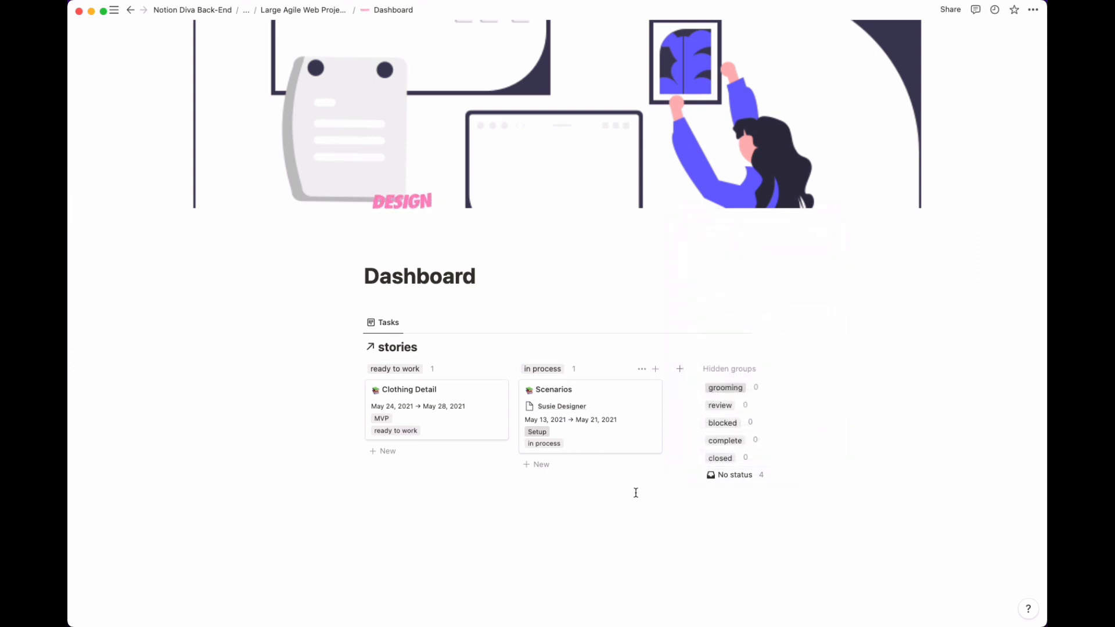
Turn off the database title in the layout of the Tasks board
click(700, 324)
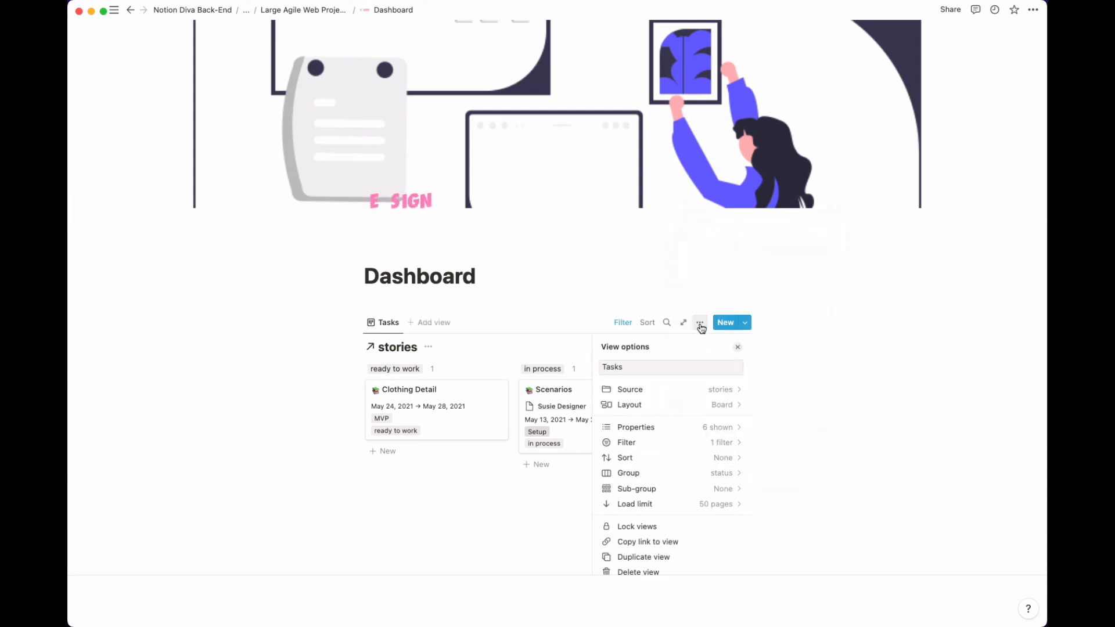
click(715, 399)
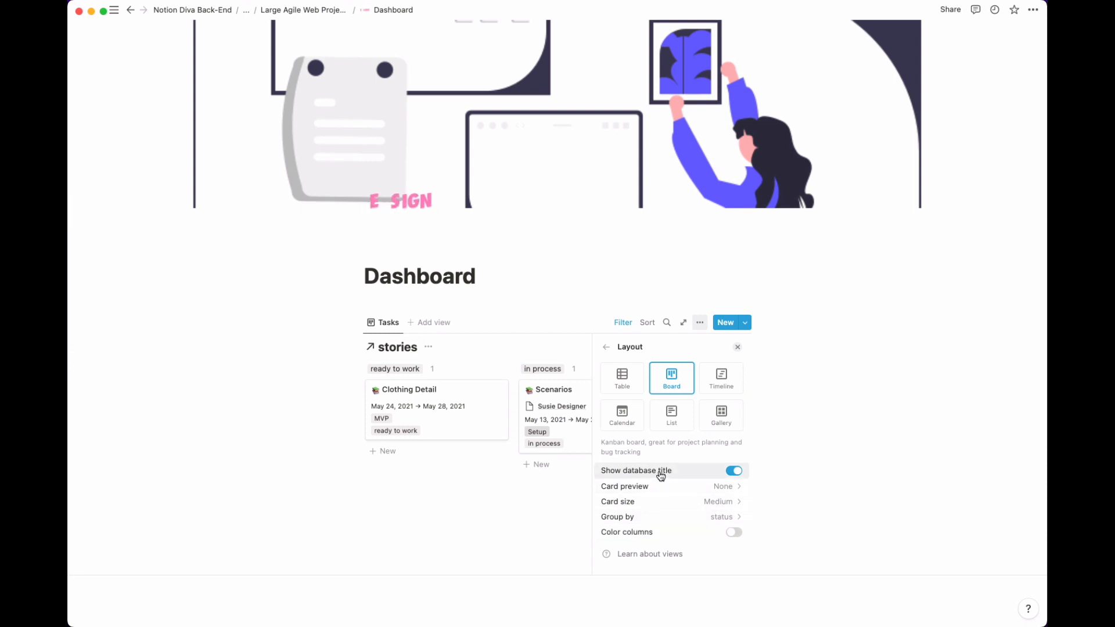
click(733, 471)
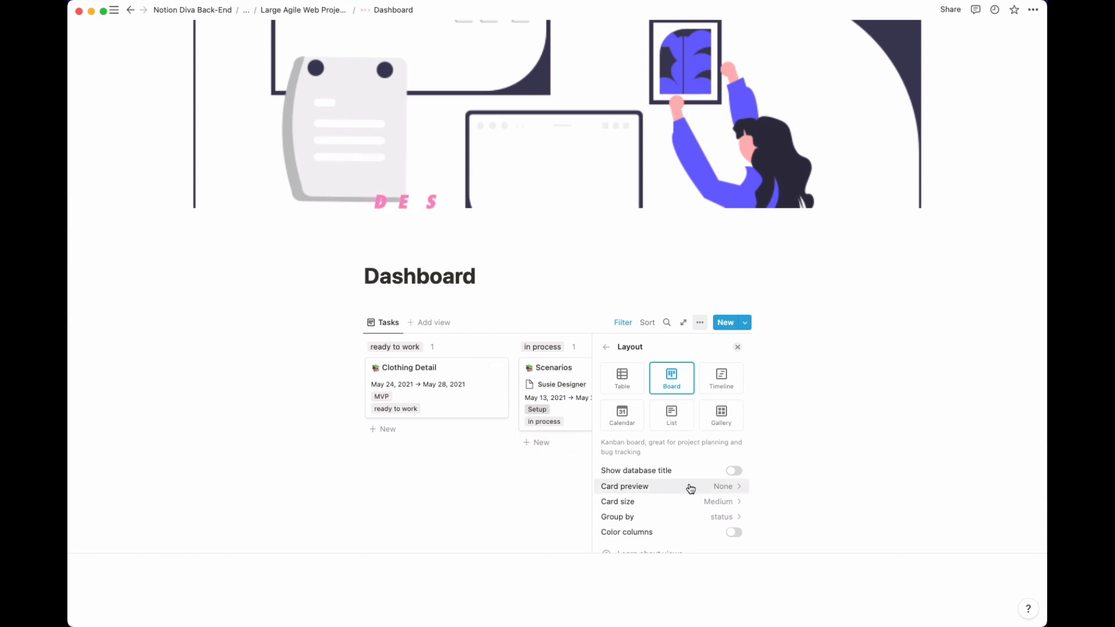
scroll(703, 490, down, 1)
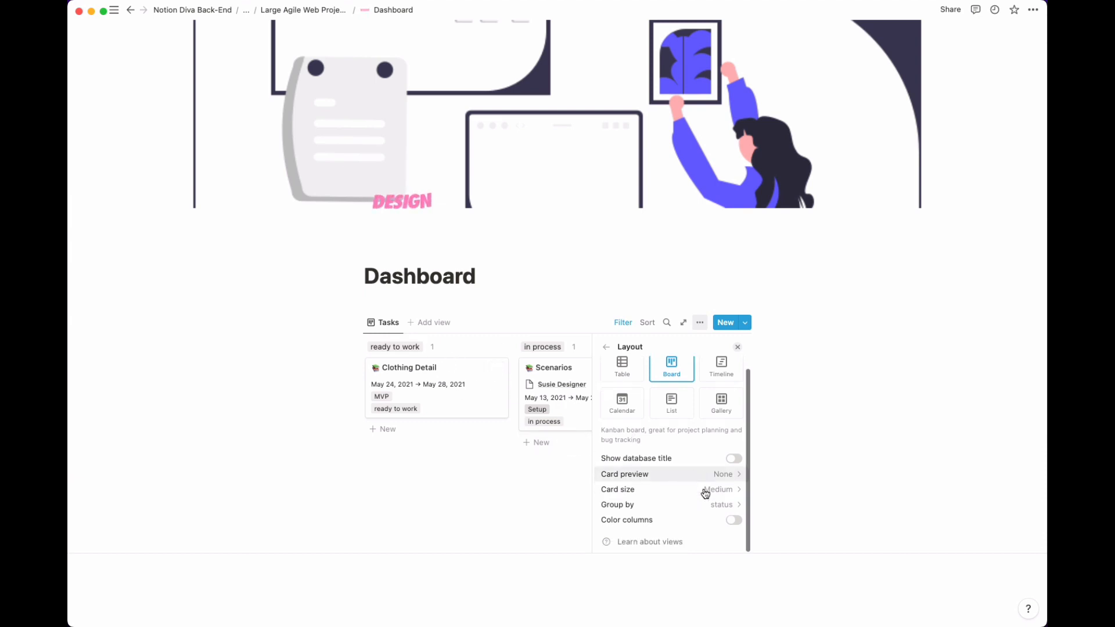
click(607, 347)
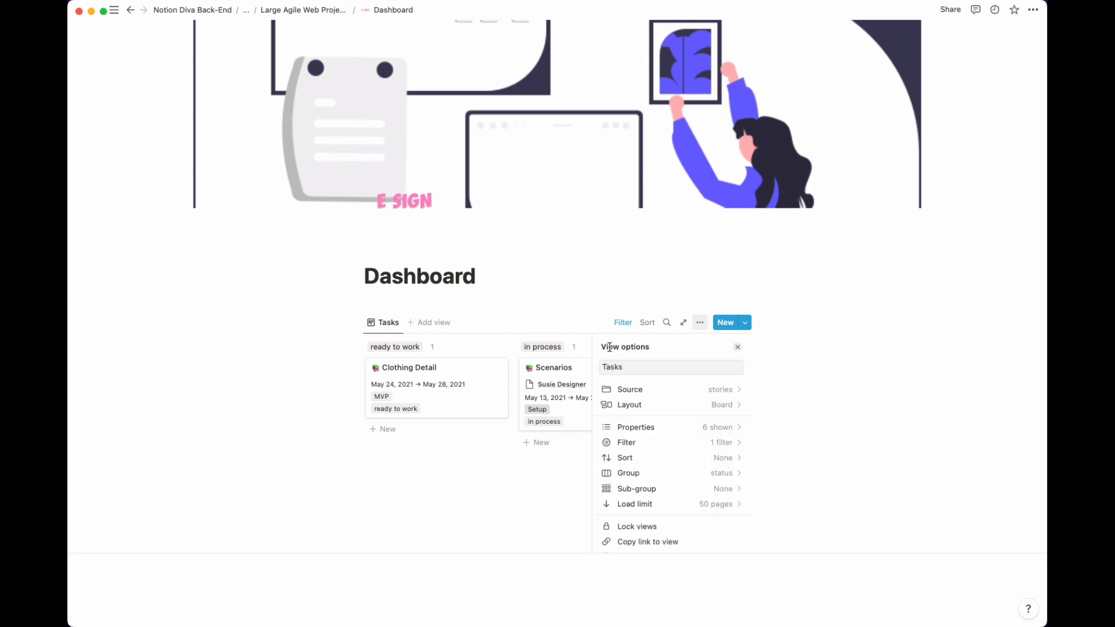
Hide the status property from the cards of the Tasks board
click(713, 428)
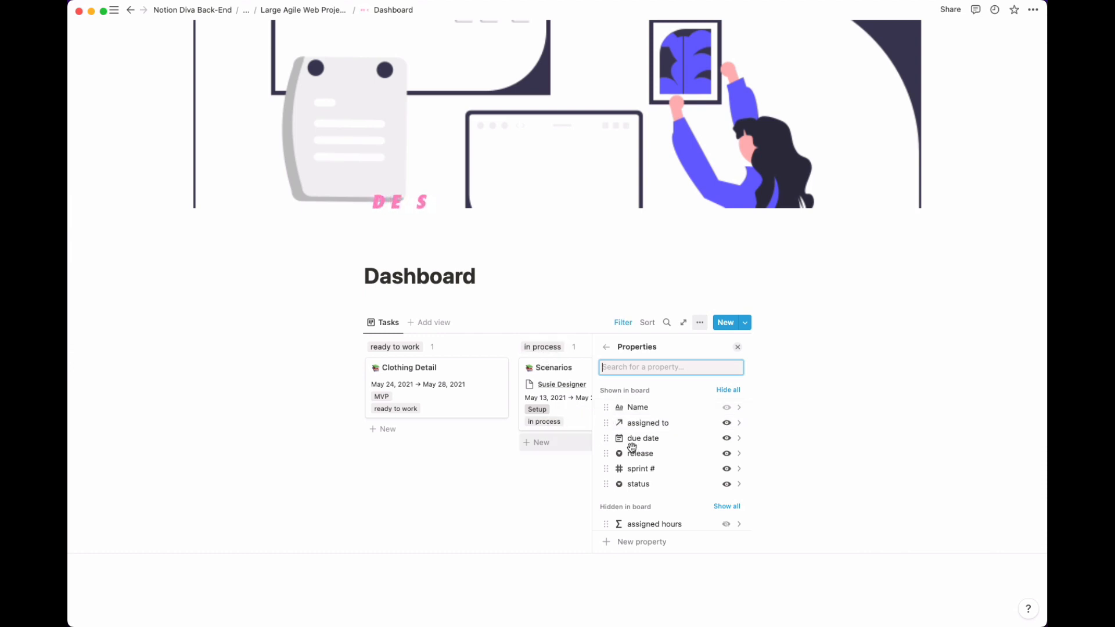
click(726, 484)
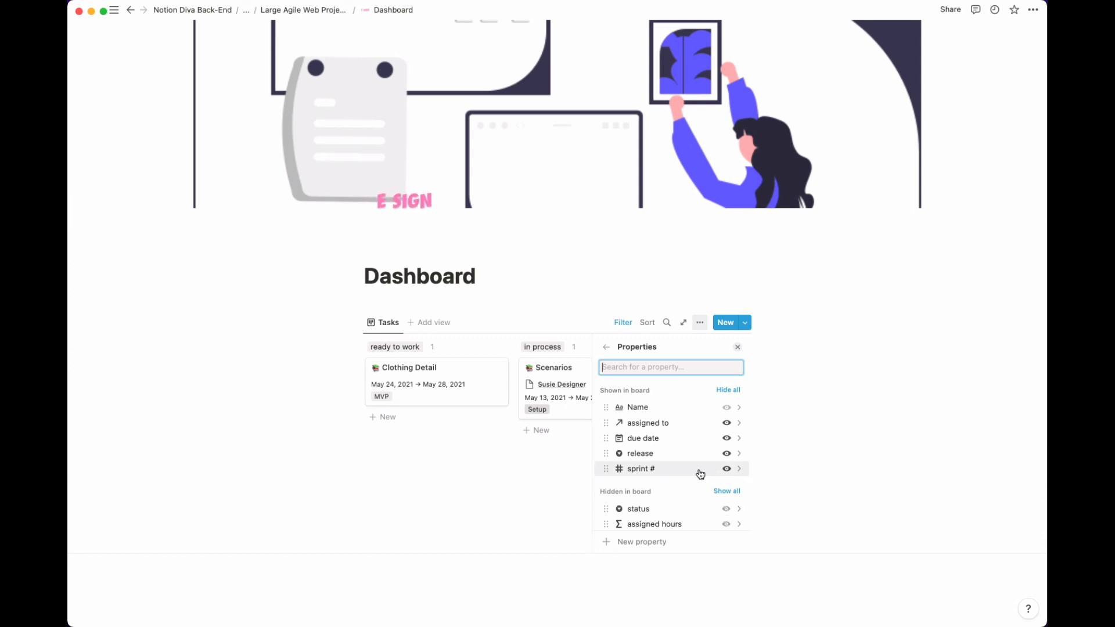
scroll(699, 470, down, 5)
scroll(701, 474, up, 5)
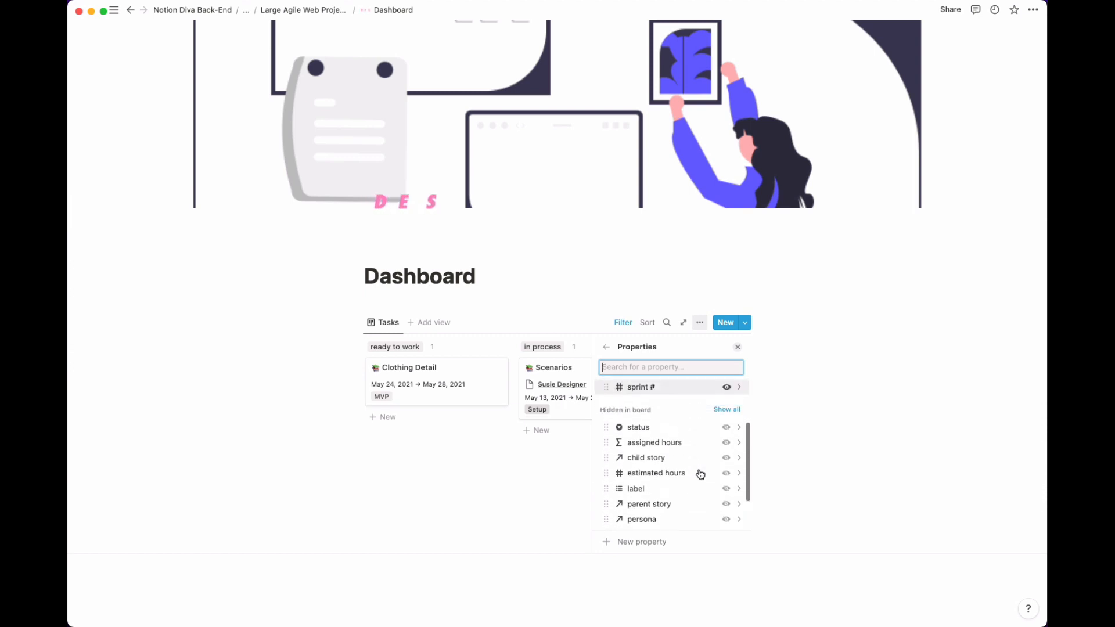
click(550, 449)
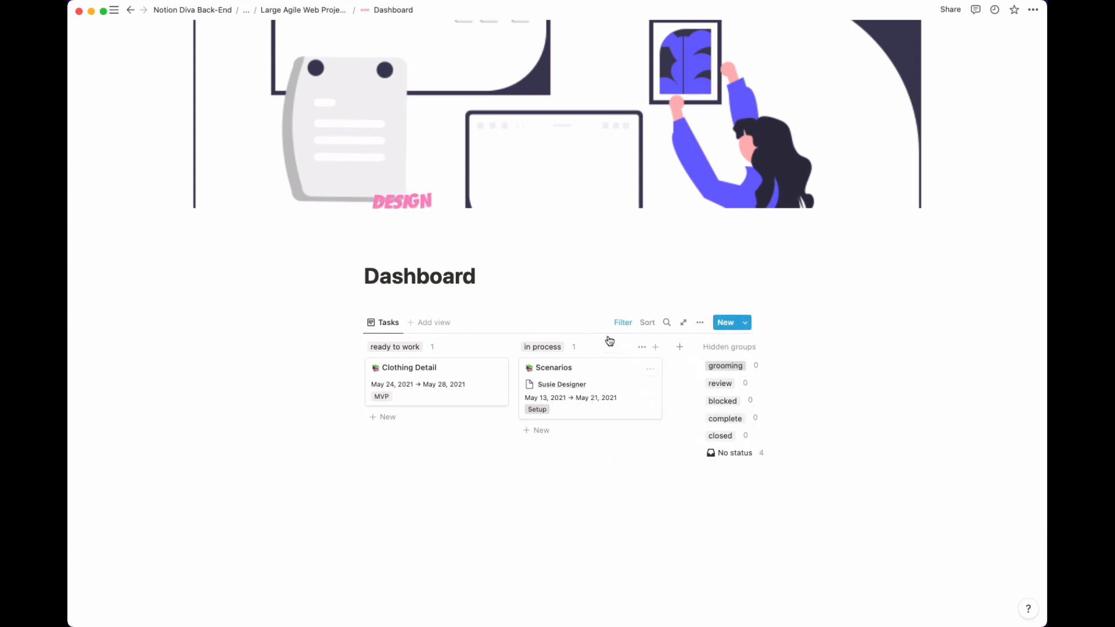
Remove the filter rule that limits the Tasks board to the type epics
click(623, 322)
click(386, 348)
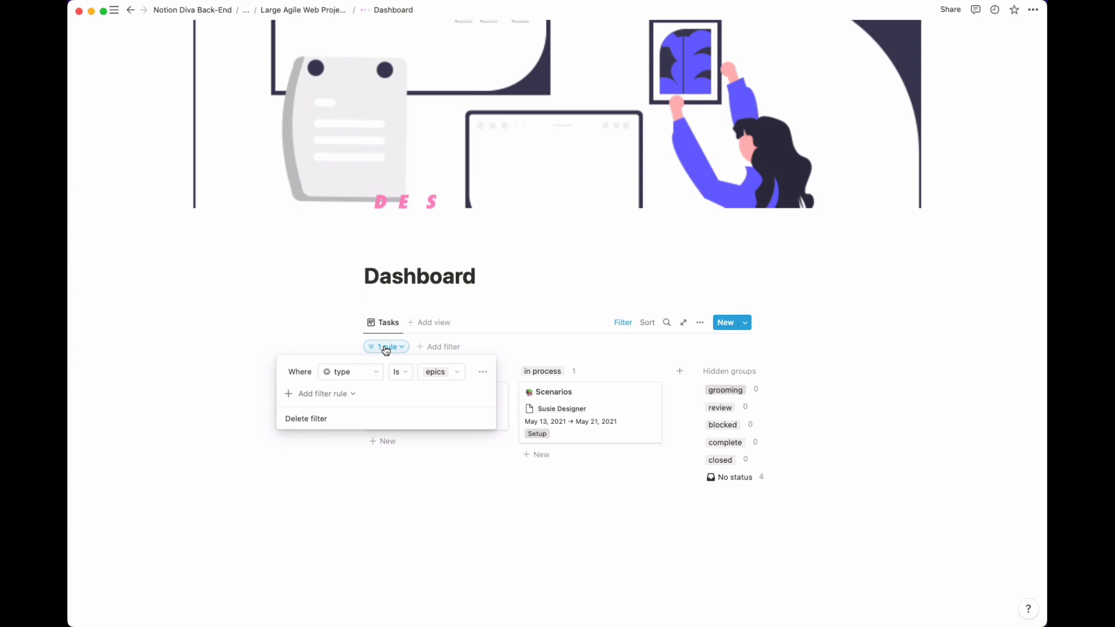
click(483, 372)
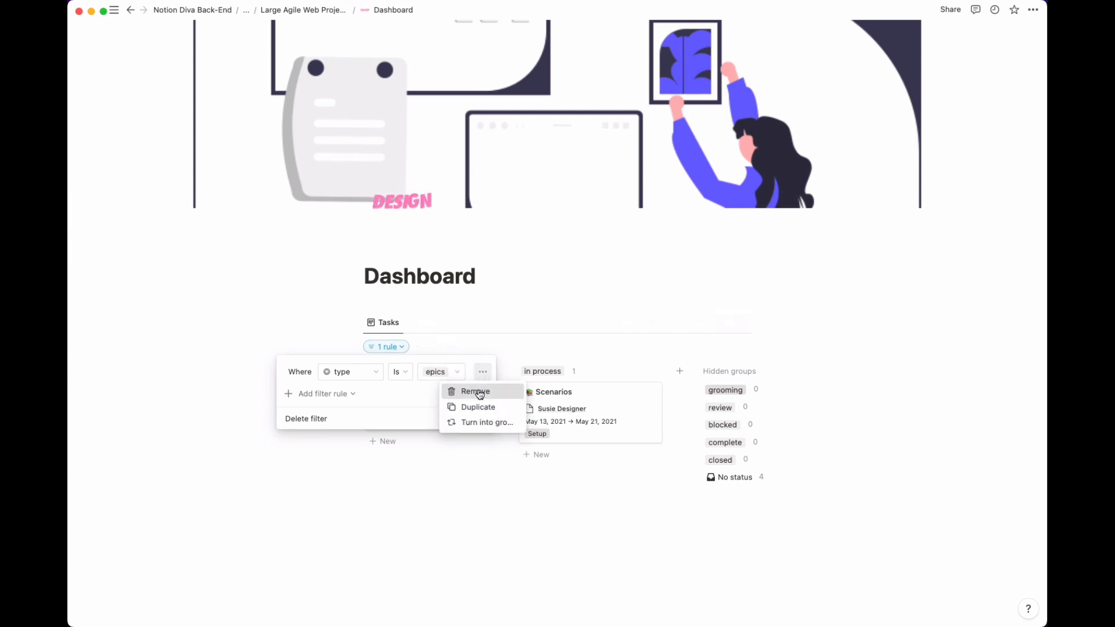
click(480, 394)
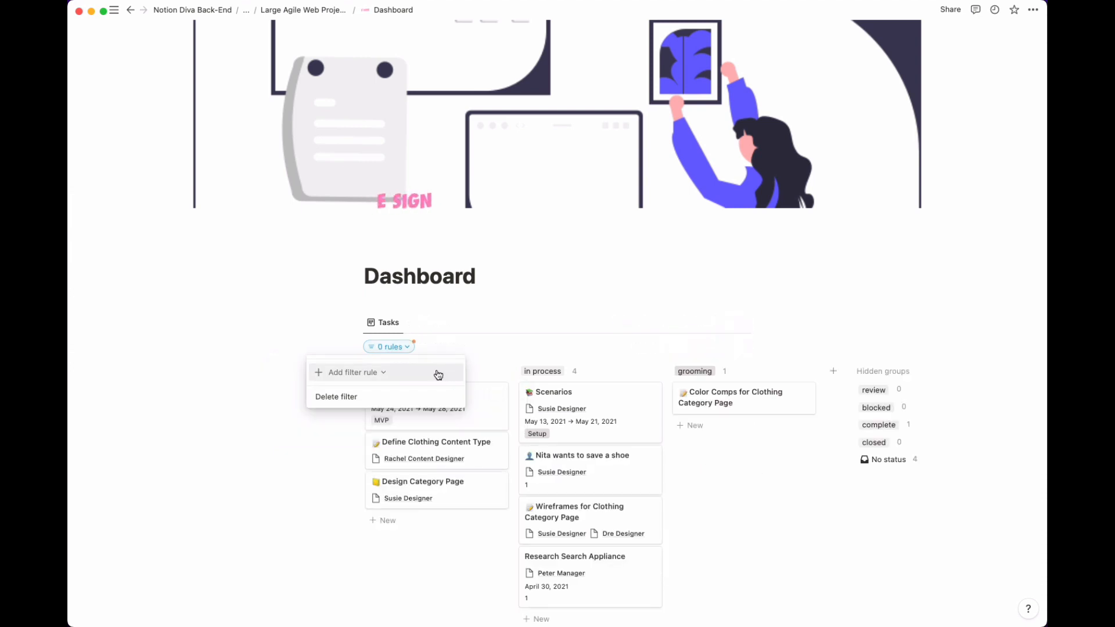
Delete the empty advanced filter from the Tasks board
click(396, 372)
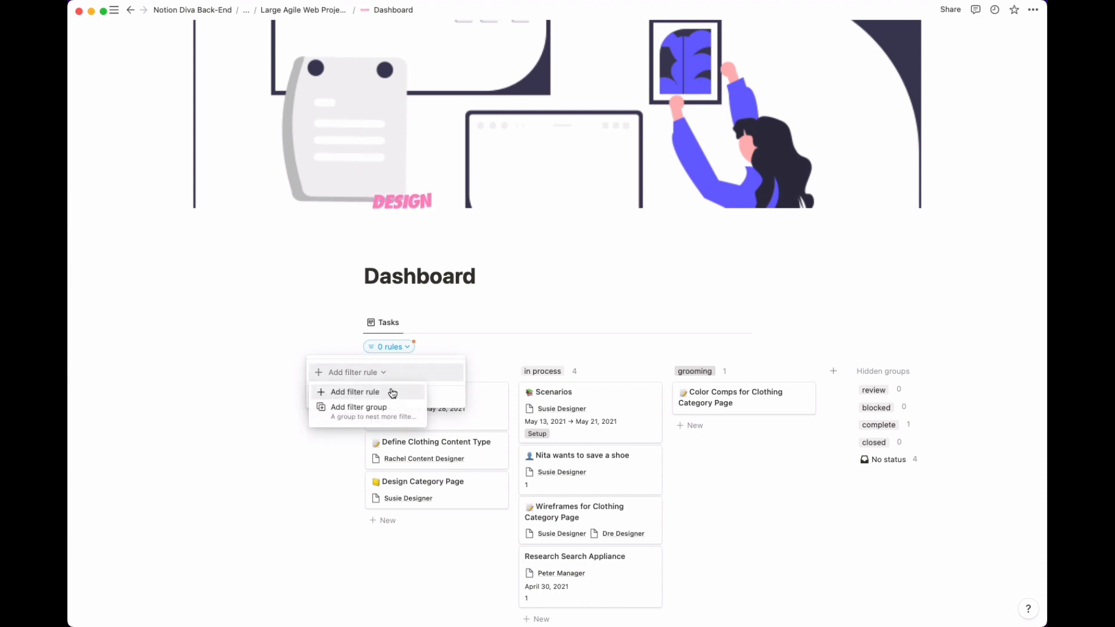
click(421, 368)
click(395, 399)
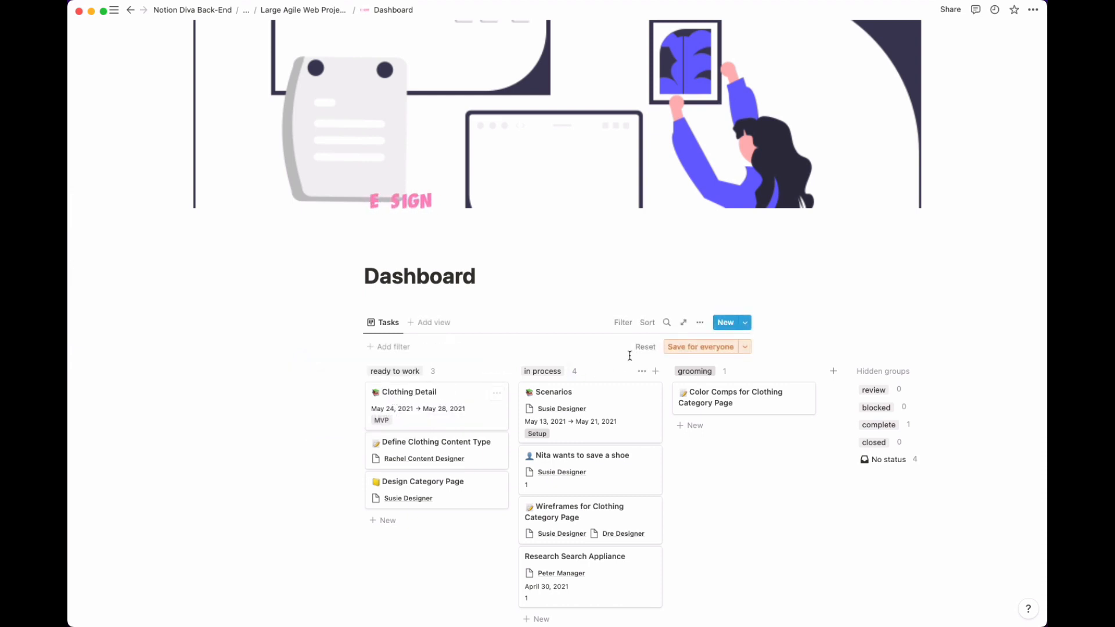
Filter the Tasks board to stories whose assigned property contains Me, save the filter for everyone, and collapse the filter bar
click(623, 328)
click(622, 327)
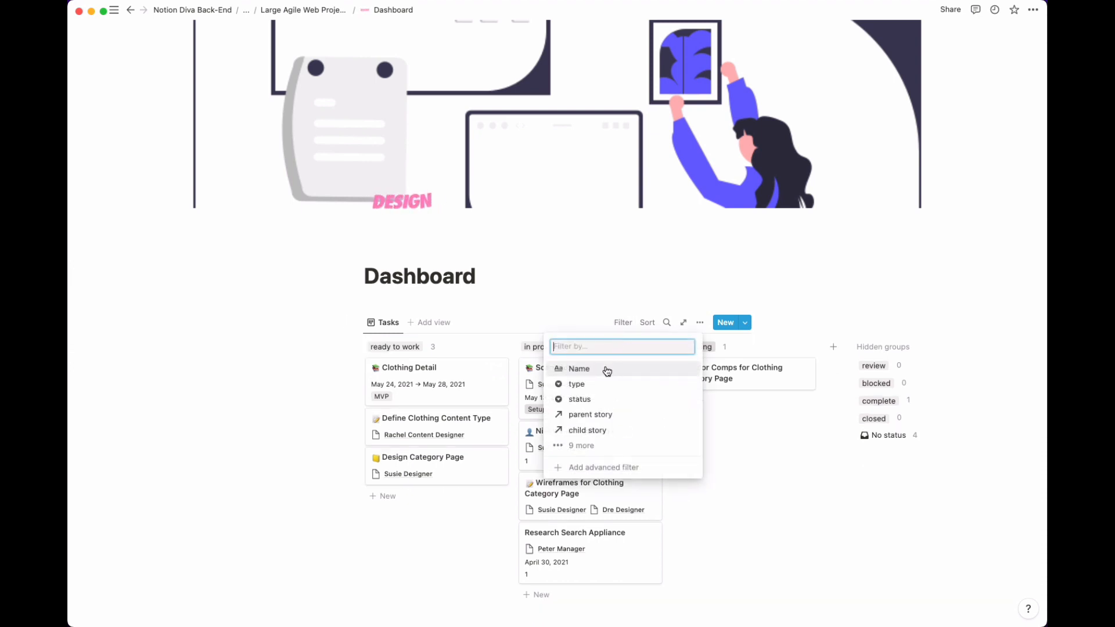
click(597, 445)
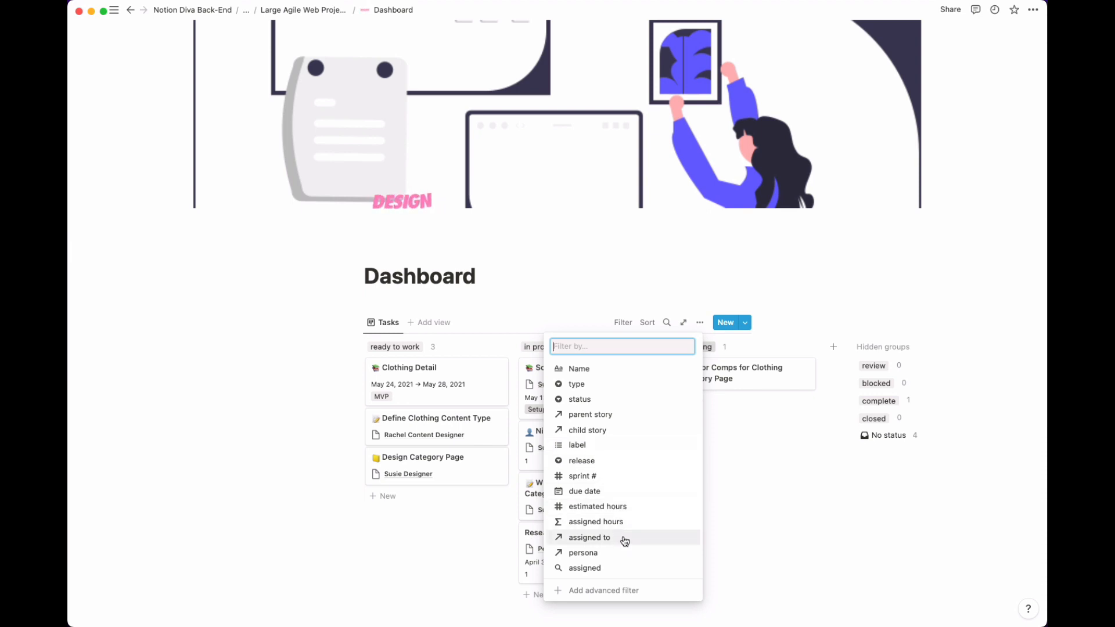
click(615, 571)
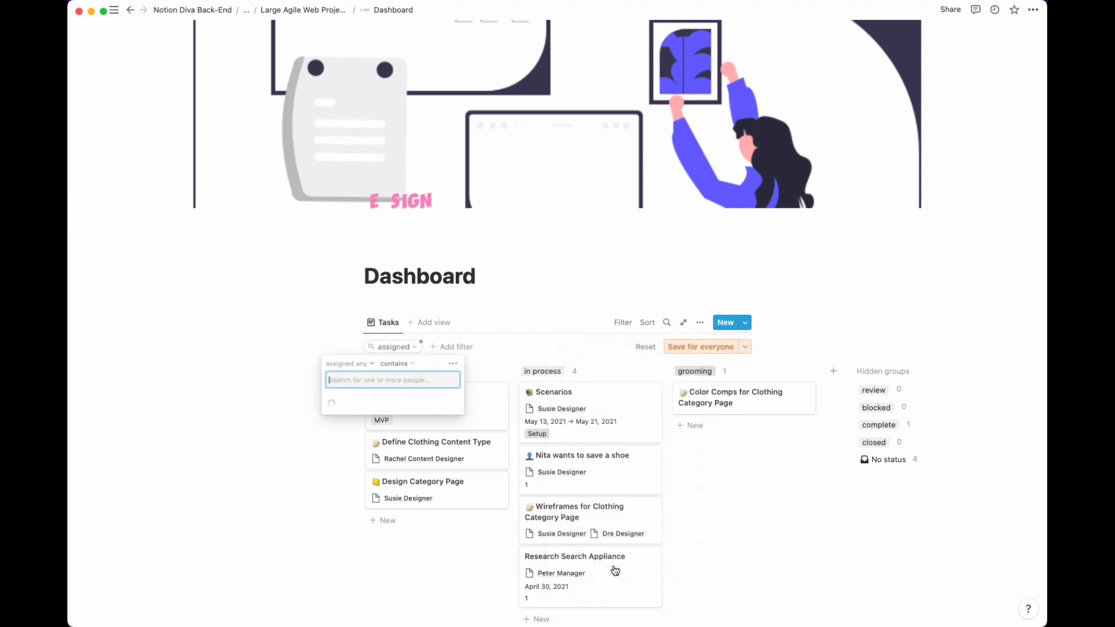
click(407, 401)
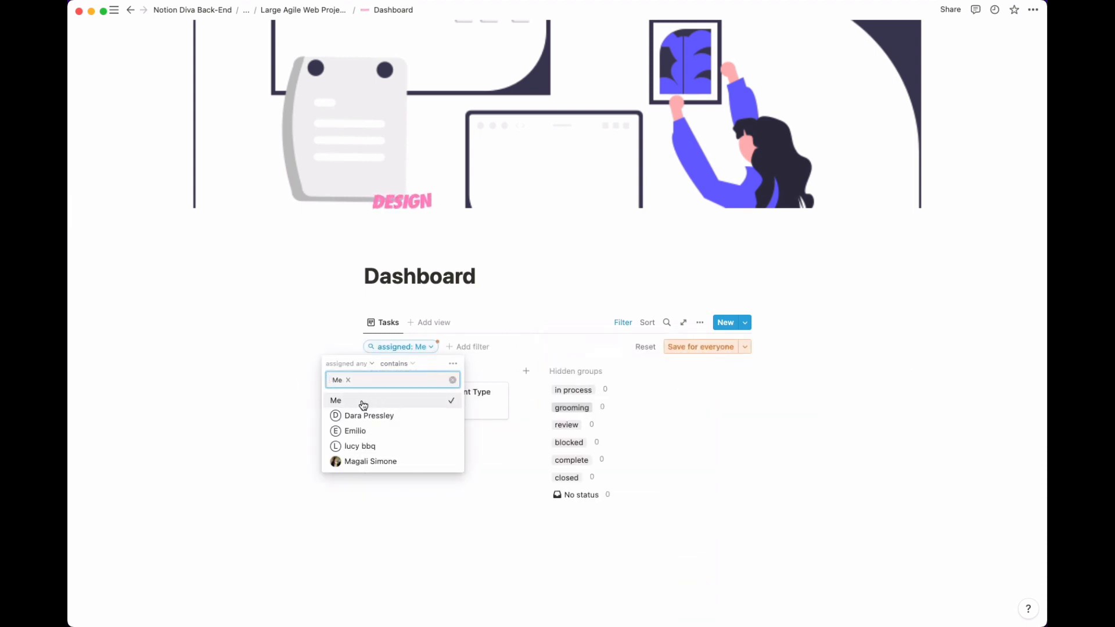
click(281, 379)
click(686, 347)
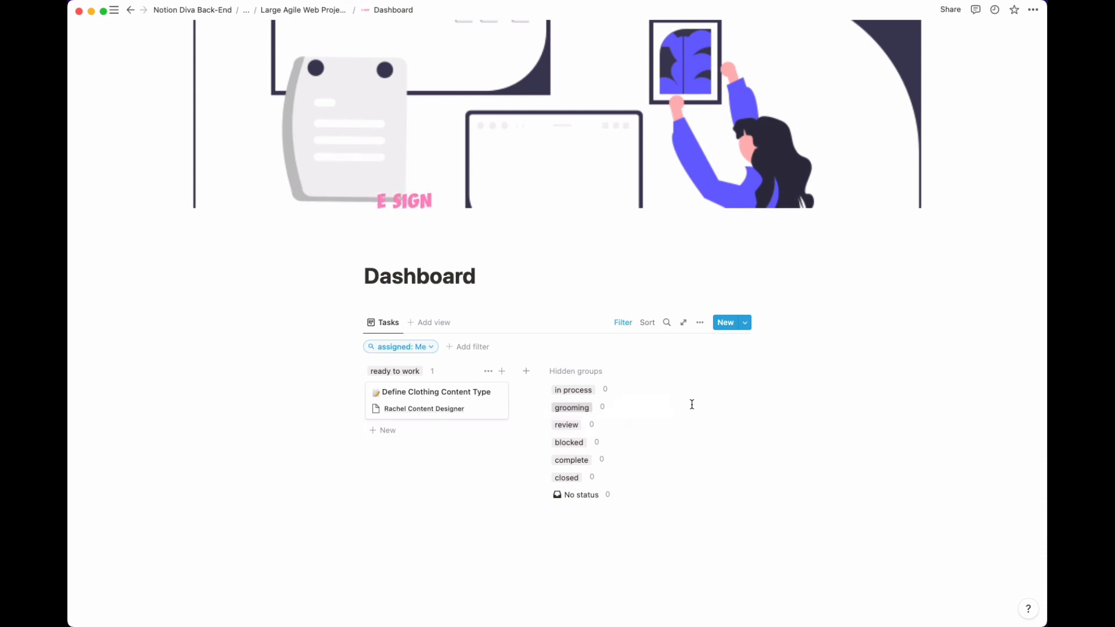
click(622, 323)
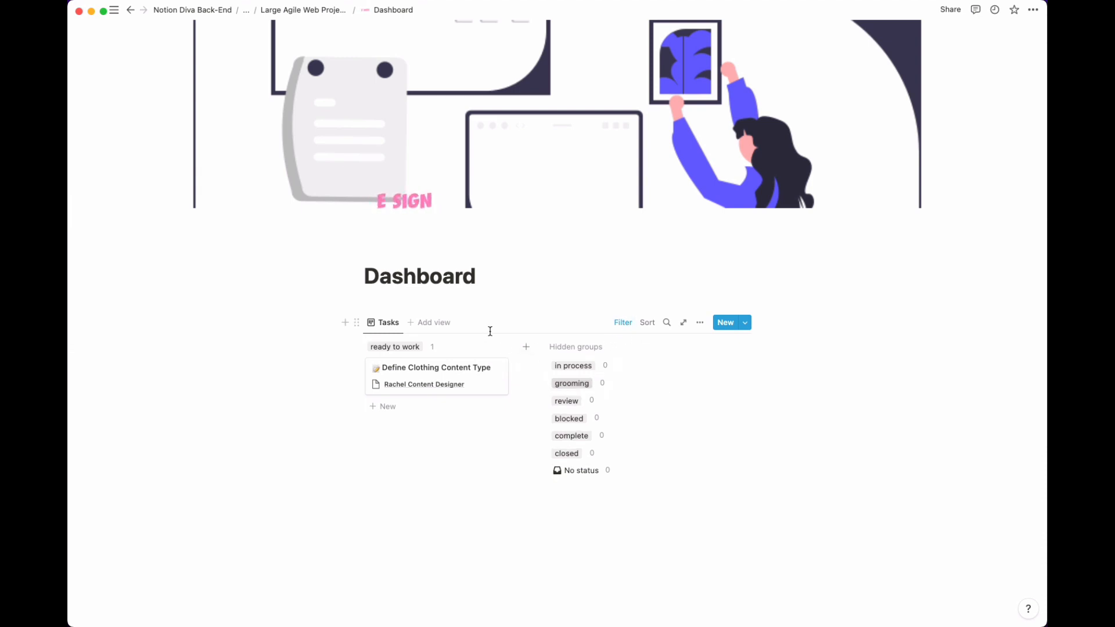
Add a second view to the board block from the stories database by copying its existing Timeline view
click(431, 323)
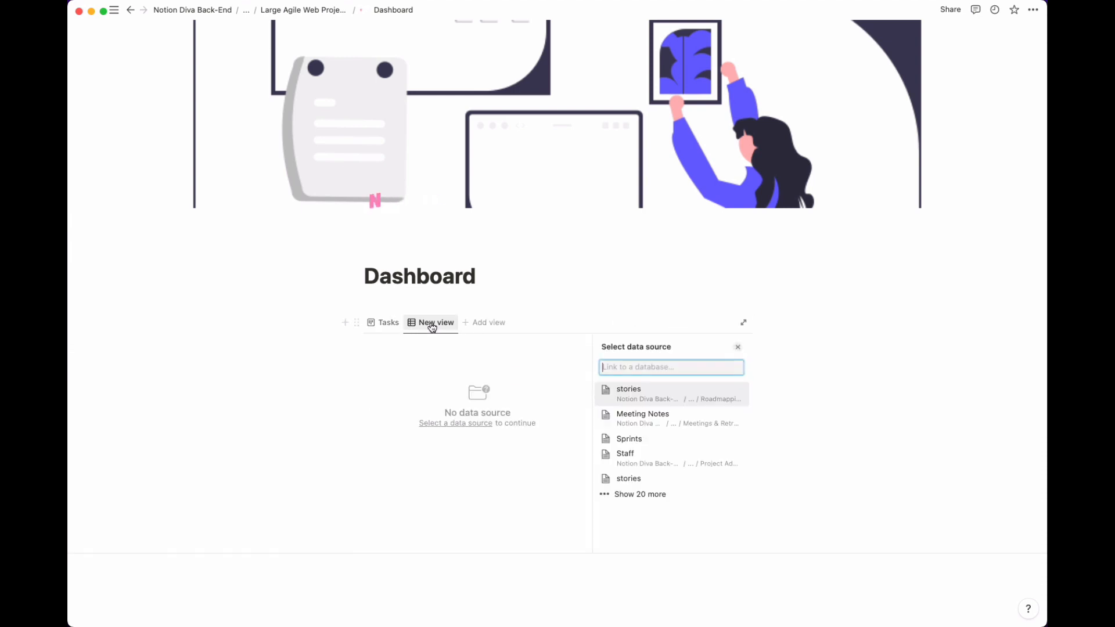
click(659, 399)
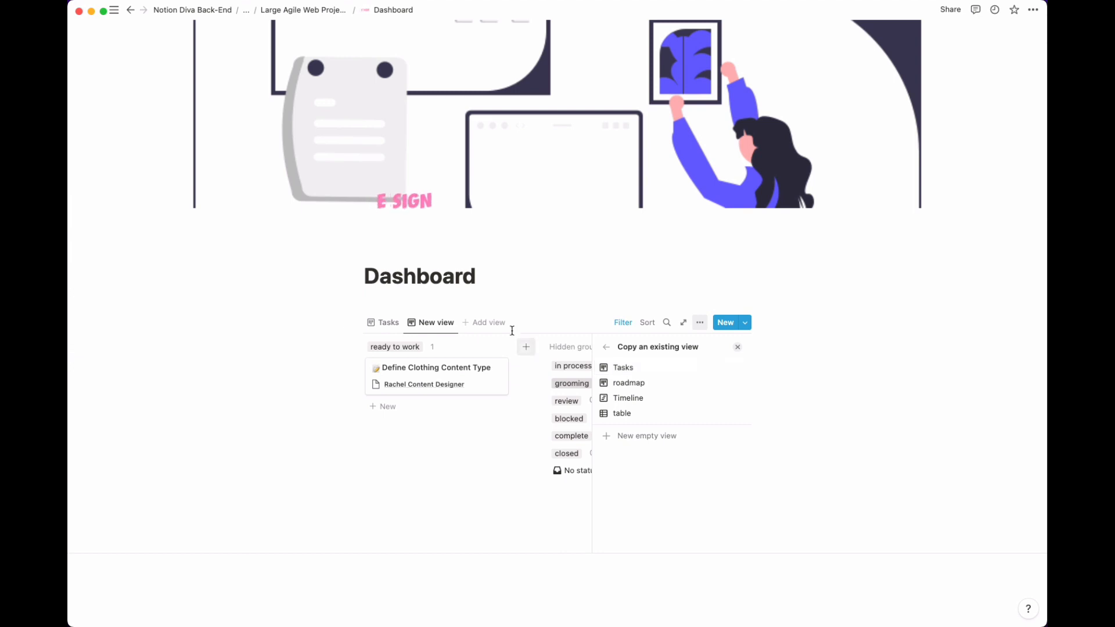
click(637, 398)
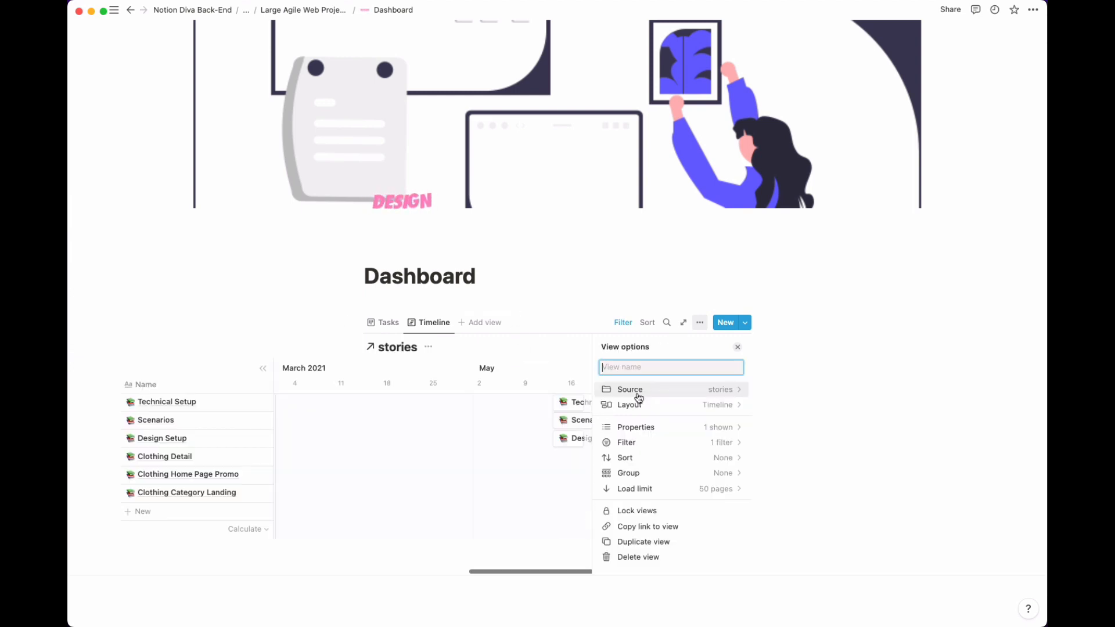
click(498, 300)
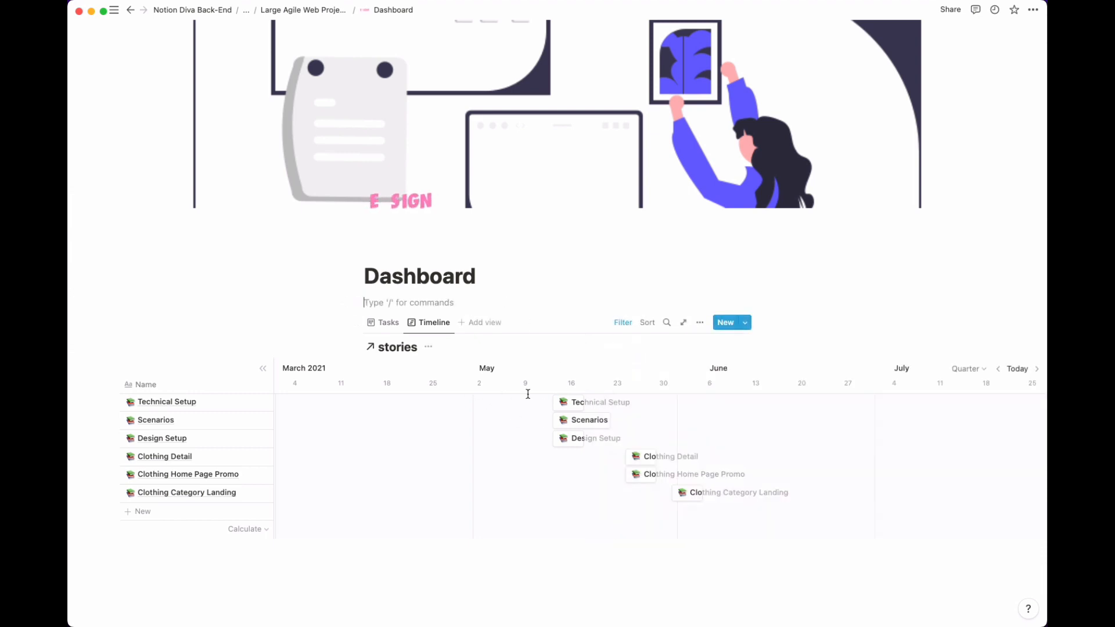
scroll(586, 415, left, 10)
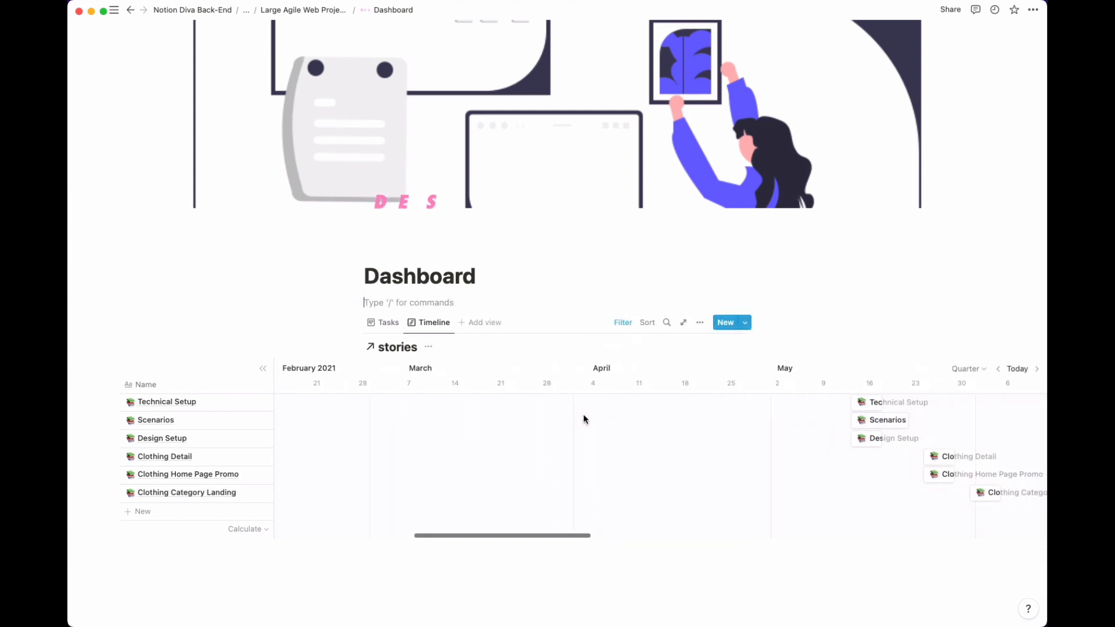
Rename the Tasks view as My Tasks
click(384, 322)
click(385, 321)
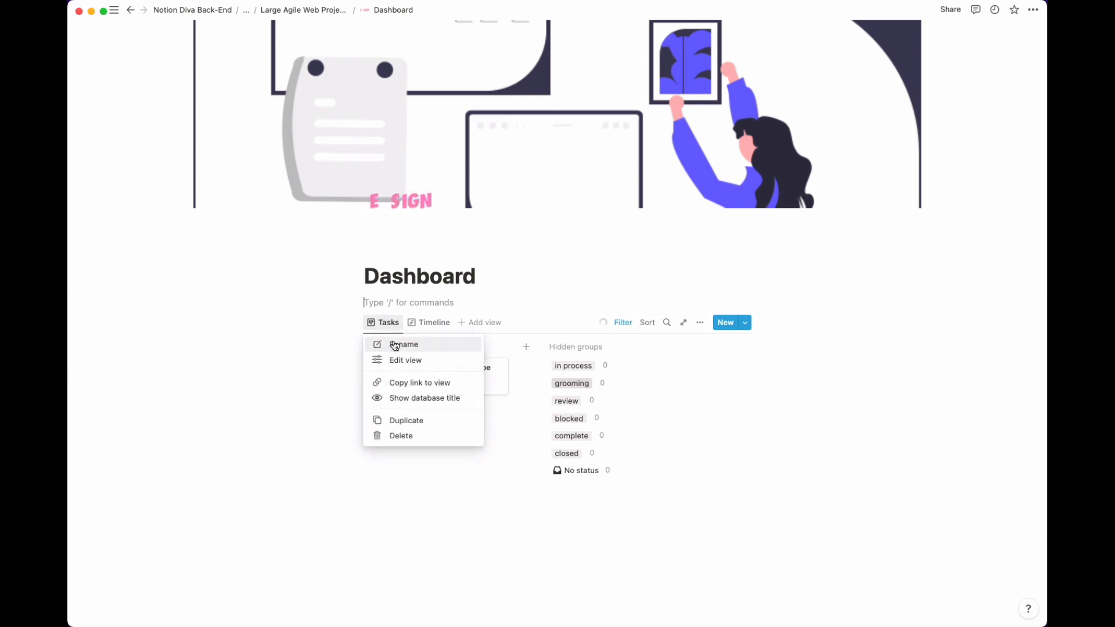
click(382, 343)
click(603, 367)
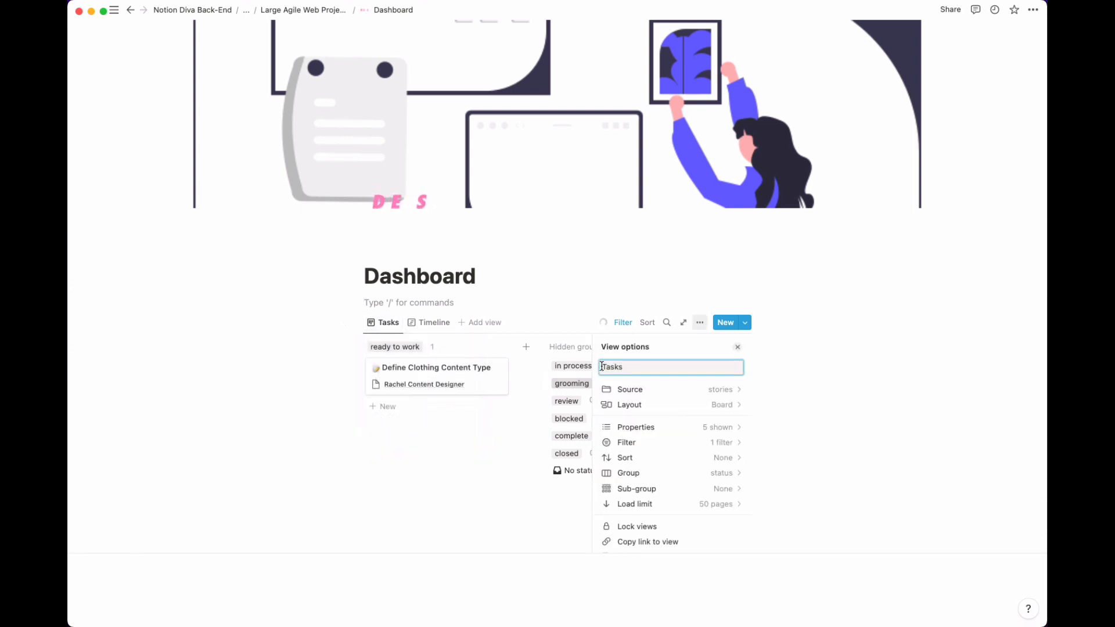
text(My)
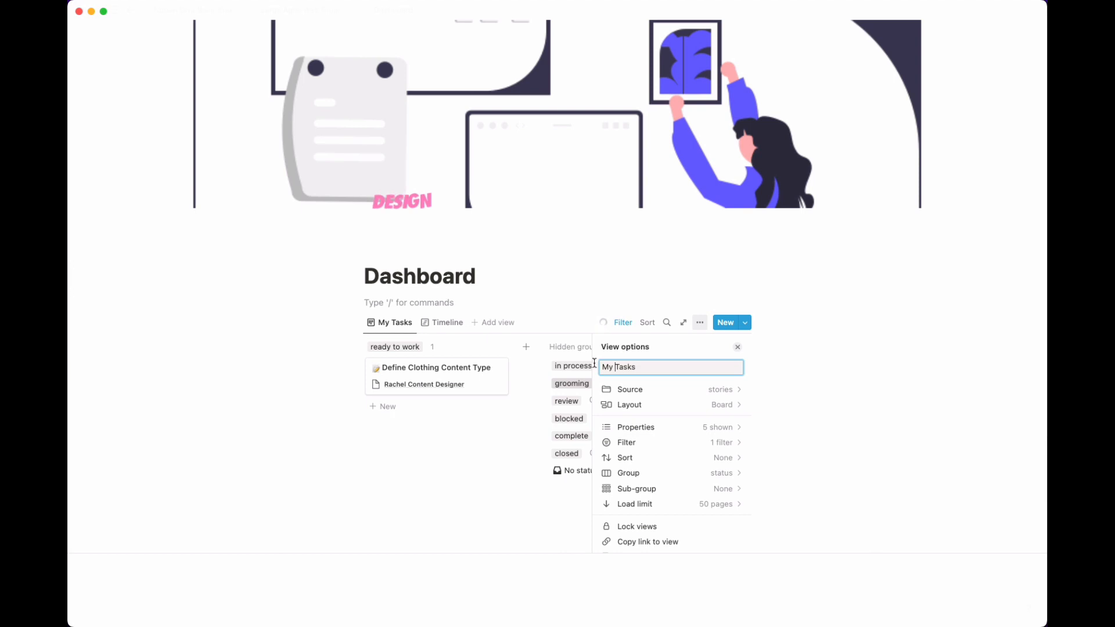
key(Return)
click(700, 323)
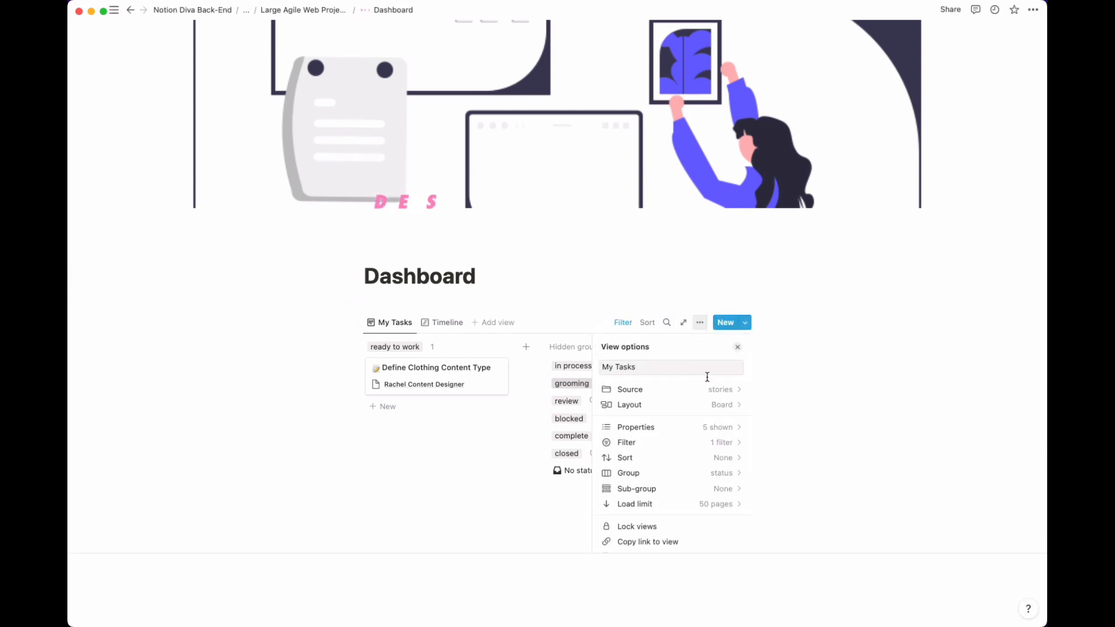
Add another view from the stories database by copying the My Tasks view
click(498, 322)
click(498, 323)
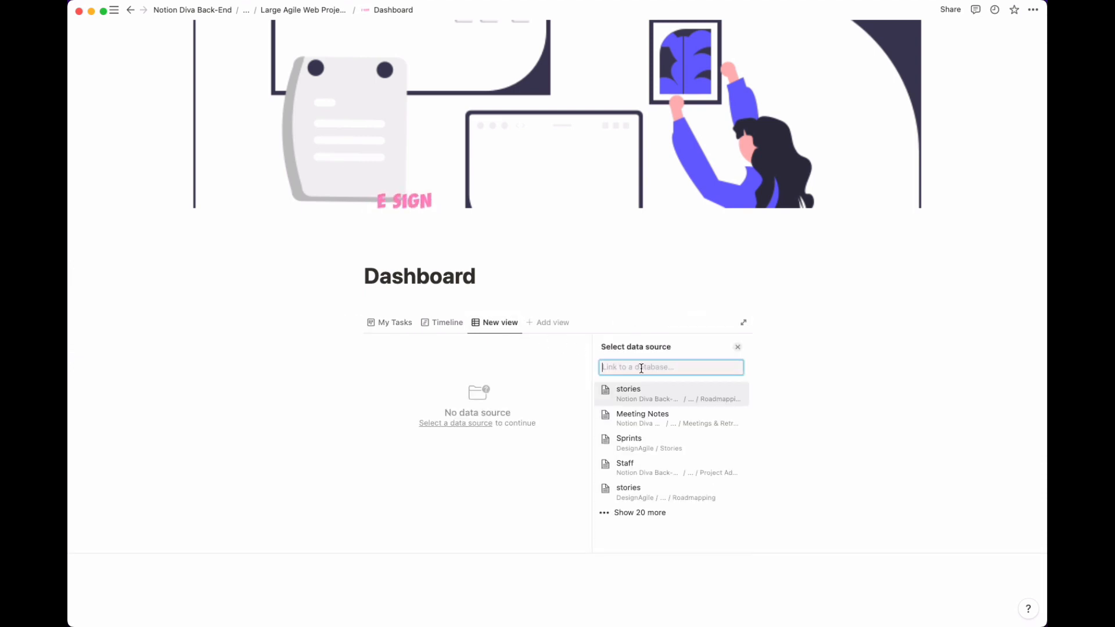
click(642, 400)
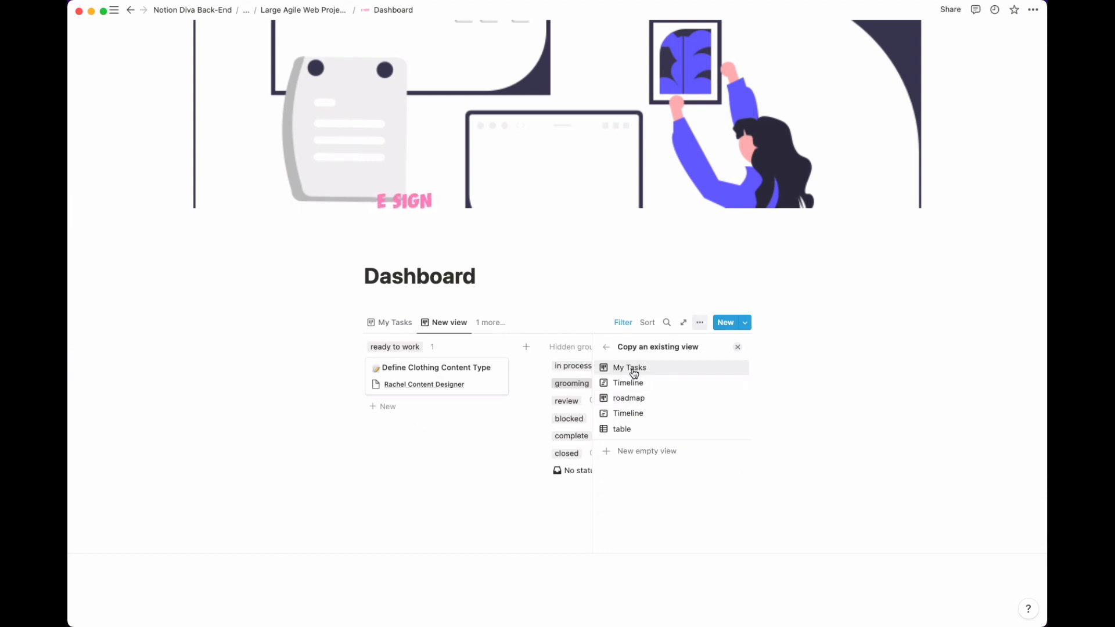
click(560, 311)
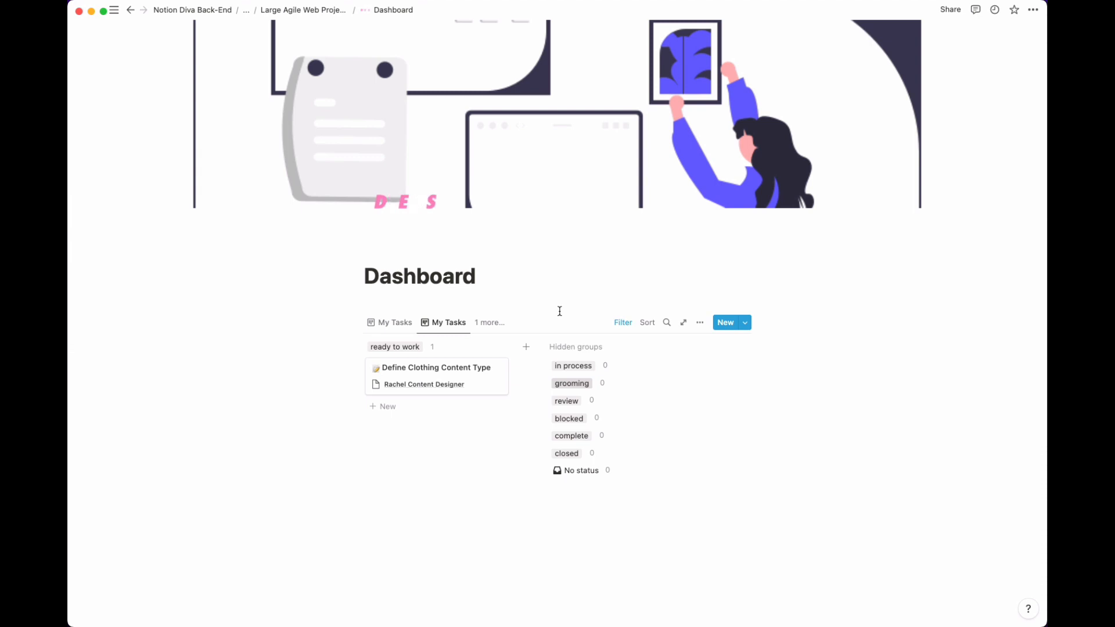
Delete the duplicate My Tasks view
click(459, 323)
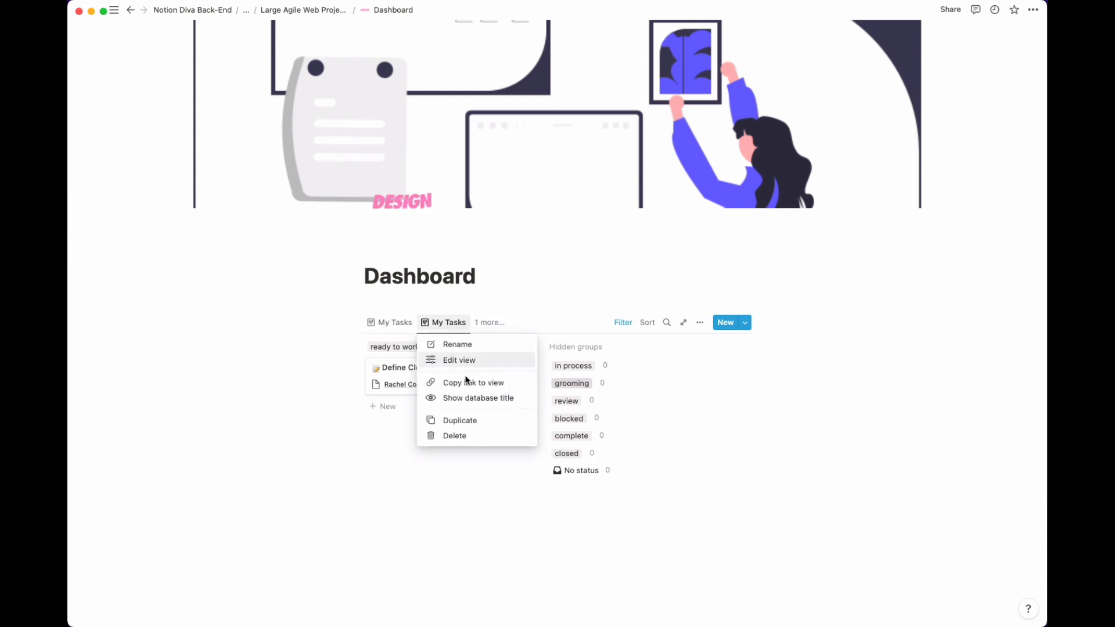
click(475, 437)
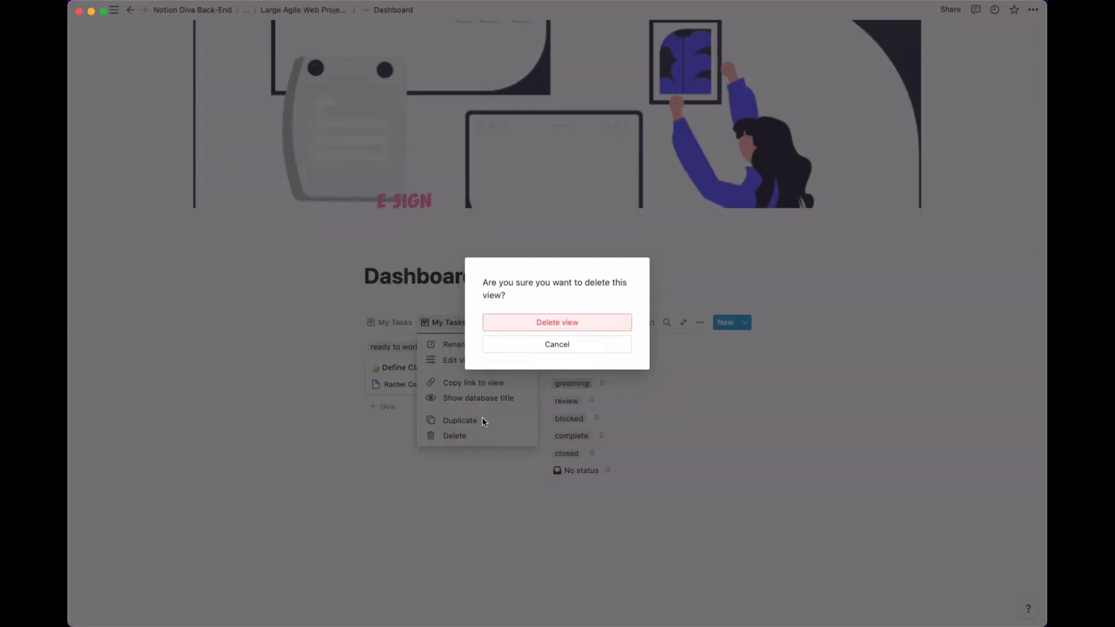
click(554, 323)
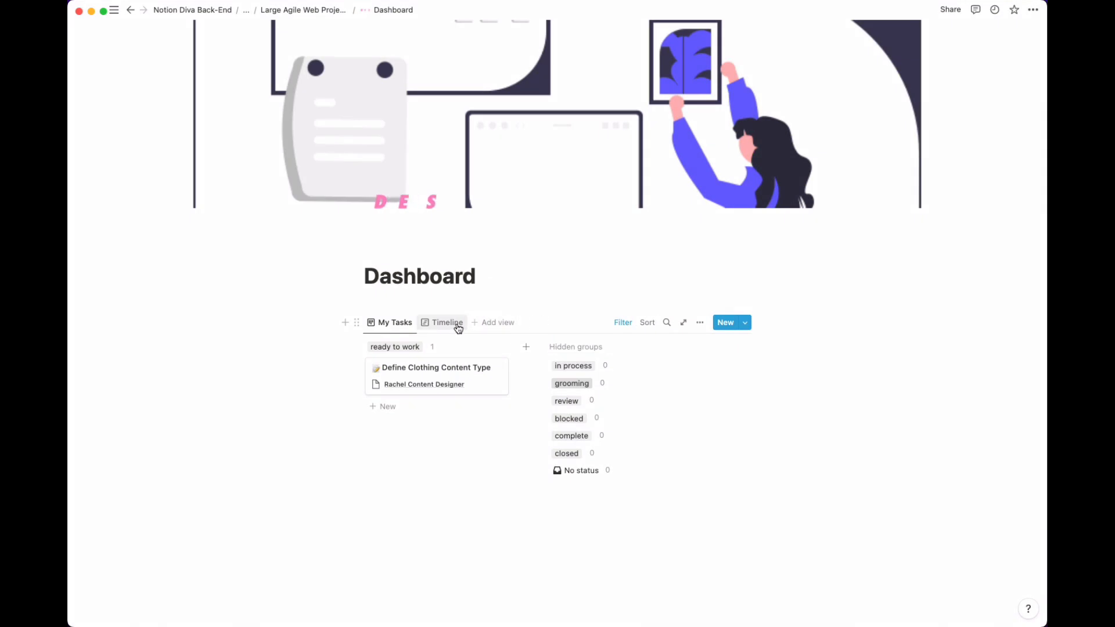
click(388, 322)
click(406, 321)
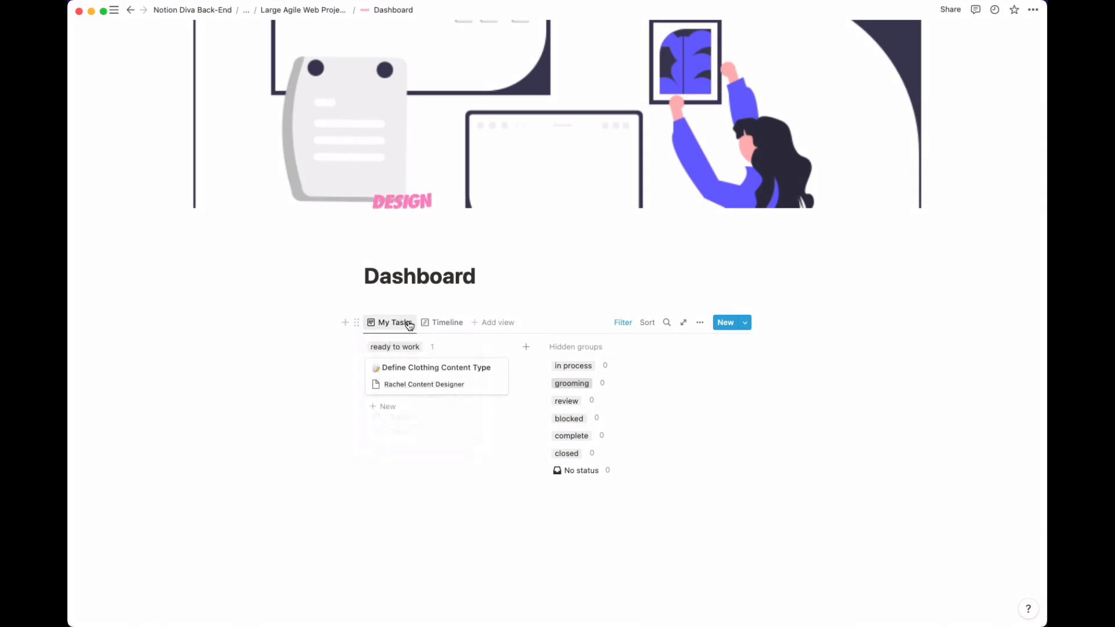
click(443, 322)
click(407, 323)
Turn on full width for the Dashboard page and check the Timeline and My Tasks views in it
click(1032, 10)
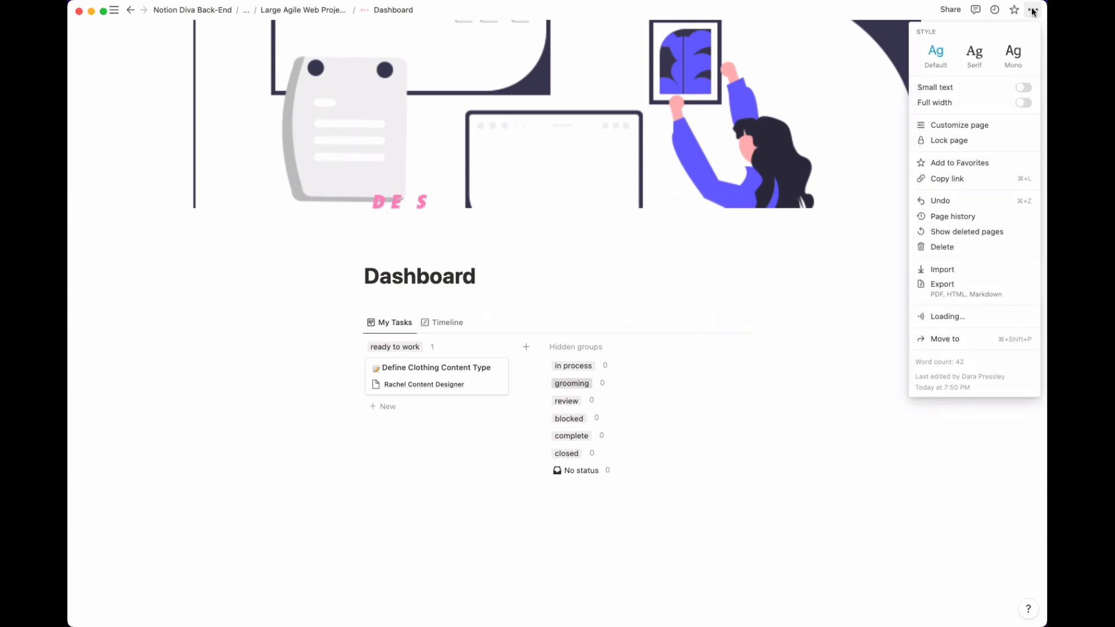
click(1022, 103)
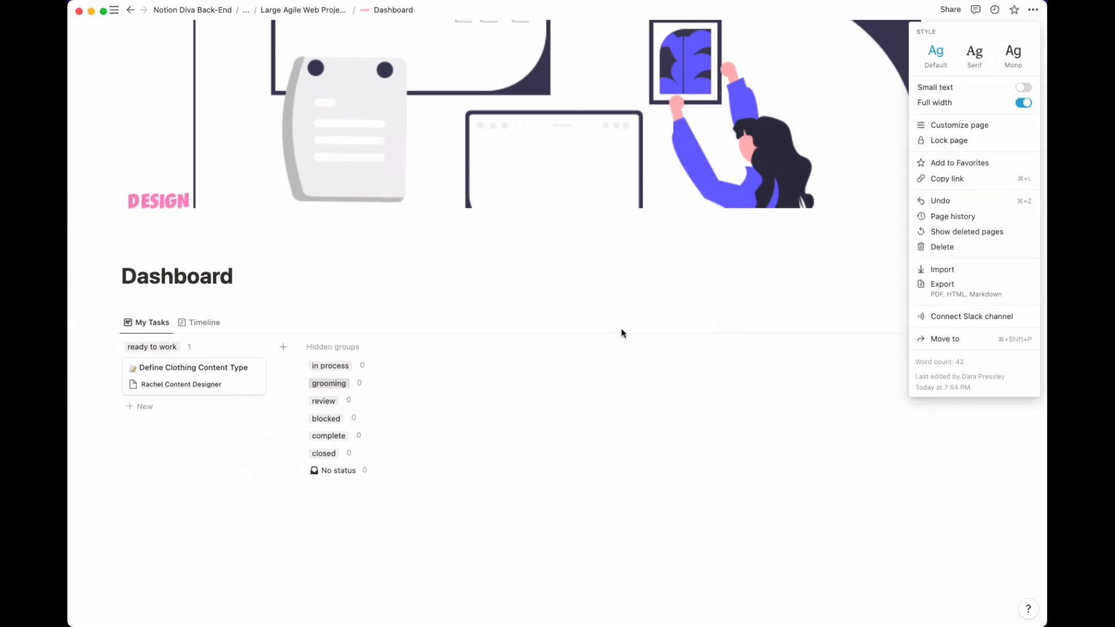
click(276, 321)
click(204, 322)
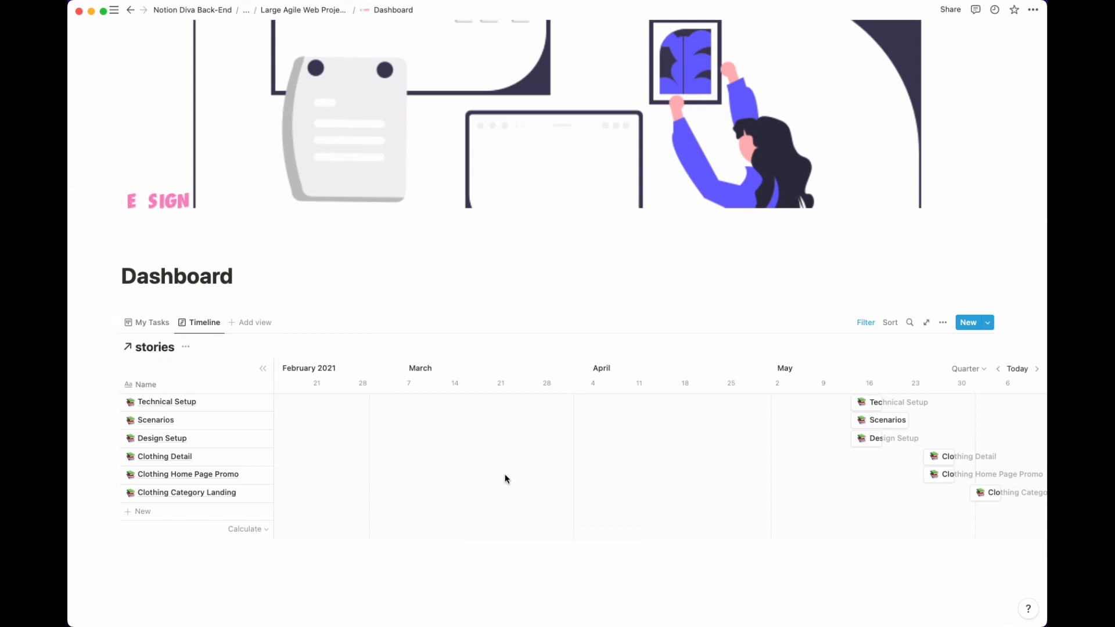
click(161, 328)
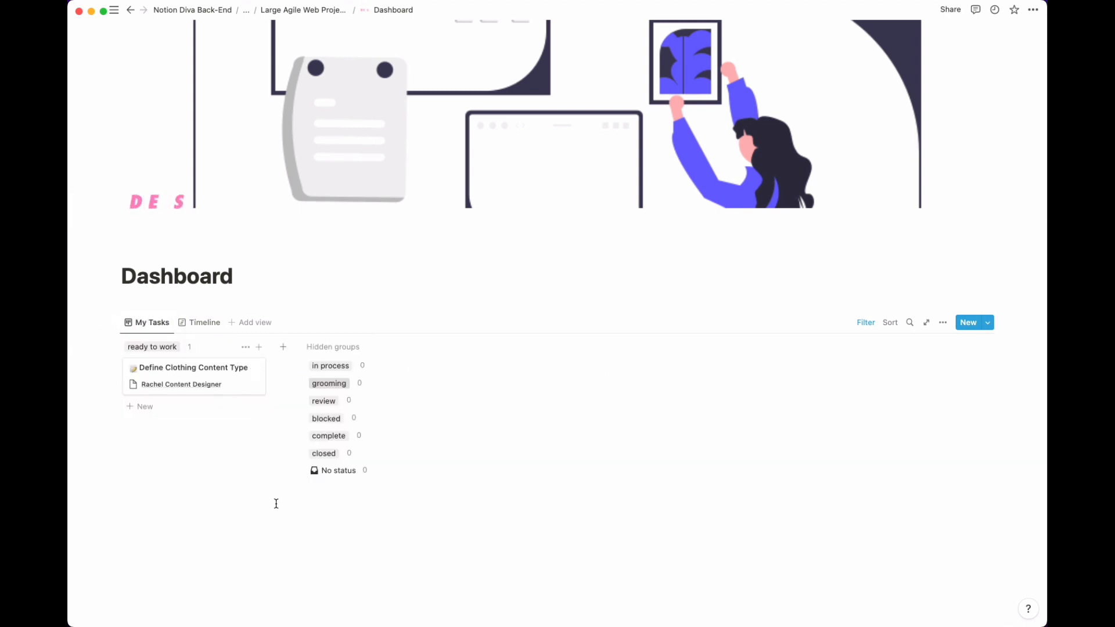
Insert a linked view of the Meeting Notes database below the My Tasks board
click(274, 535)
key(Return)
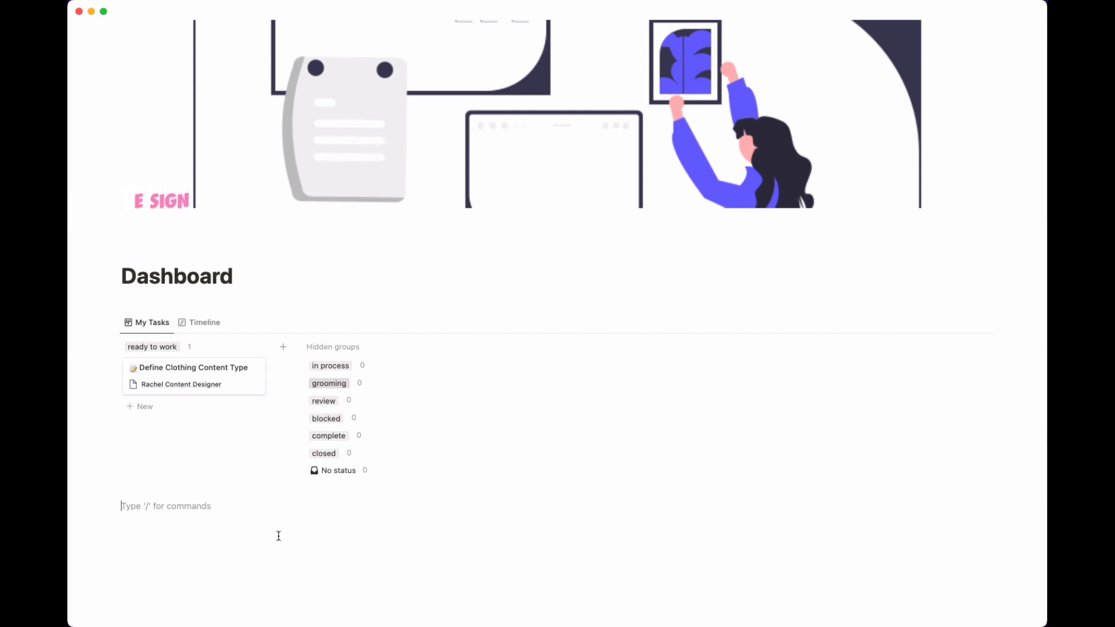
text(/link)
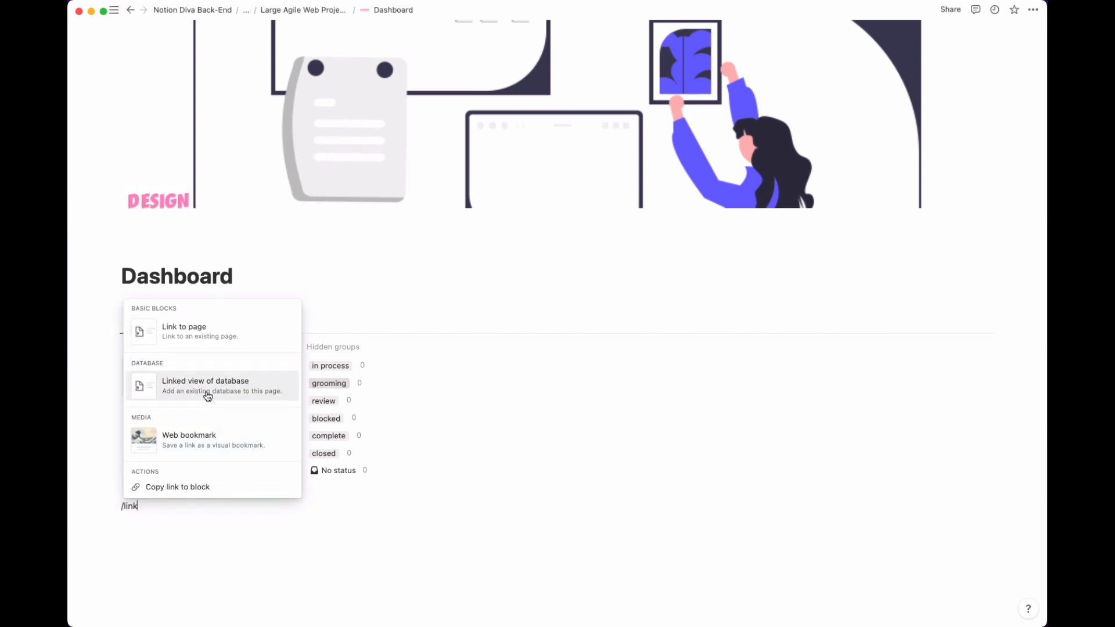
click(207, 397)
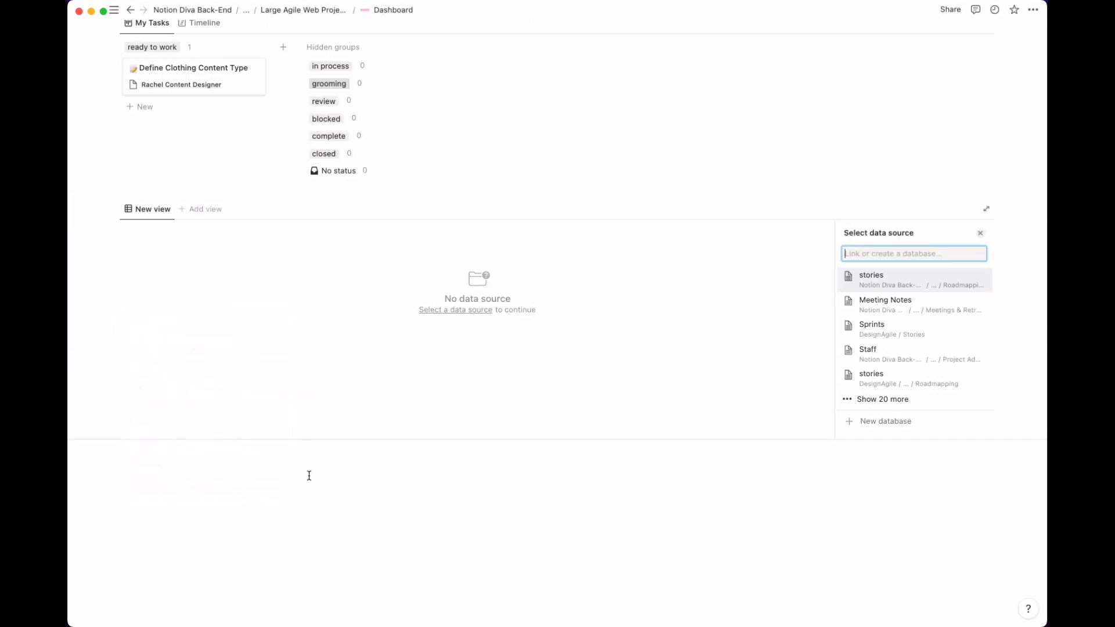
click(878, 304)
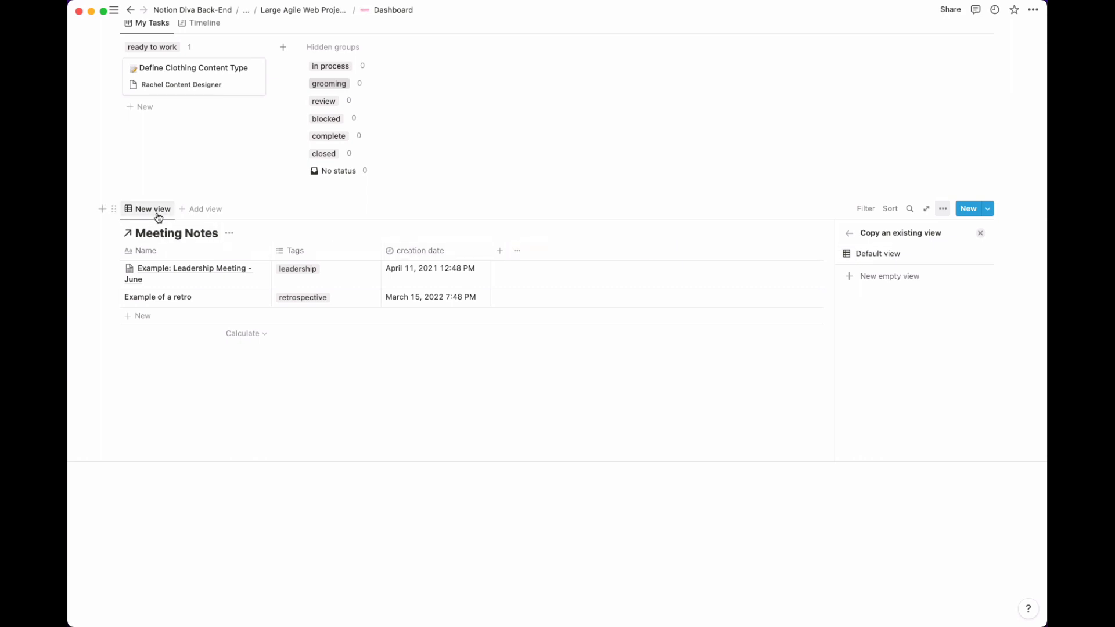
Create a new empty list view of the Meeting Notes database named Leadership
click(873, 278)
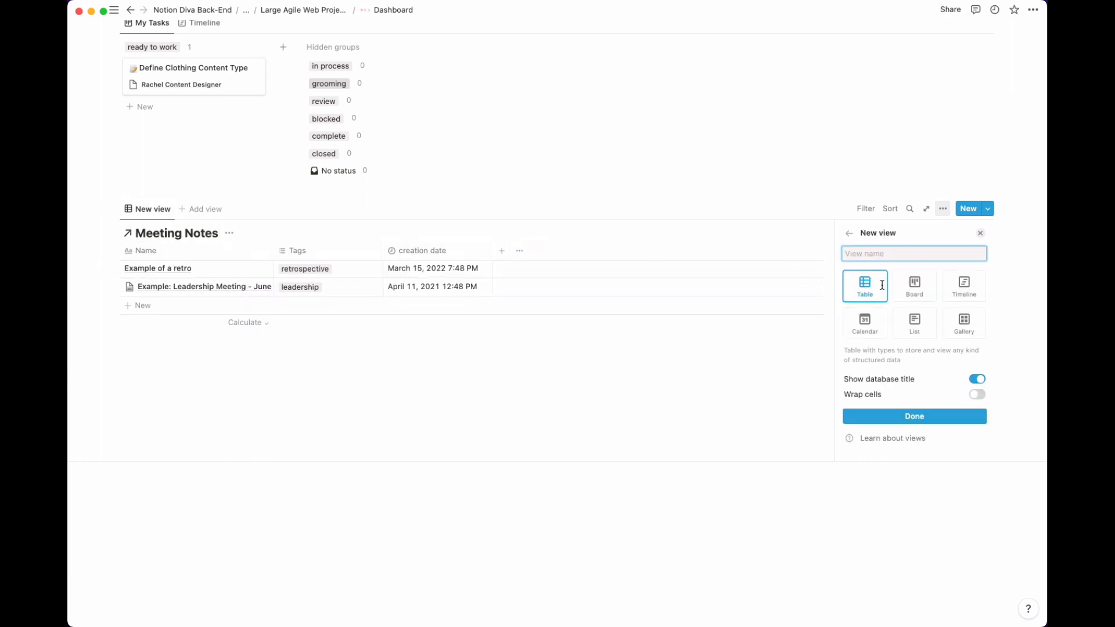
click(914, 322)
click(856, 257)
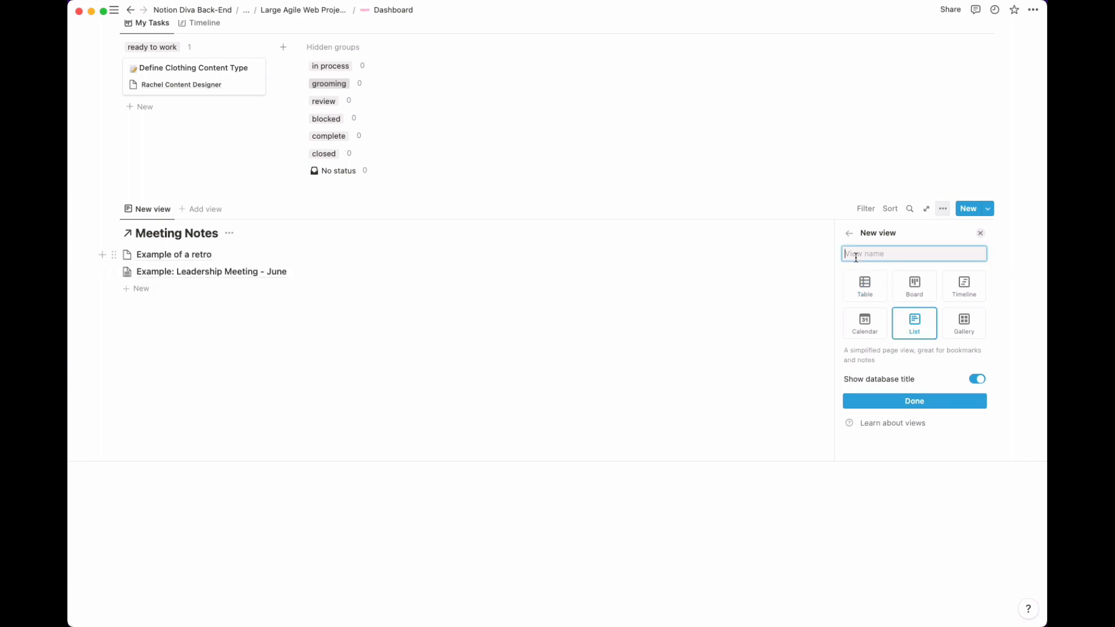
text(Leadership)
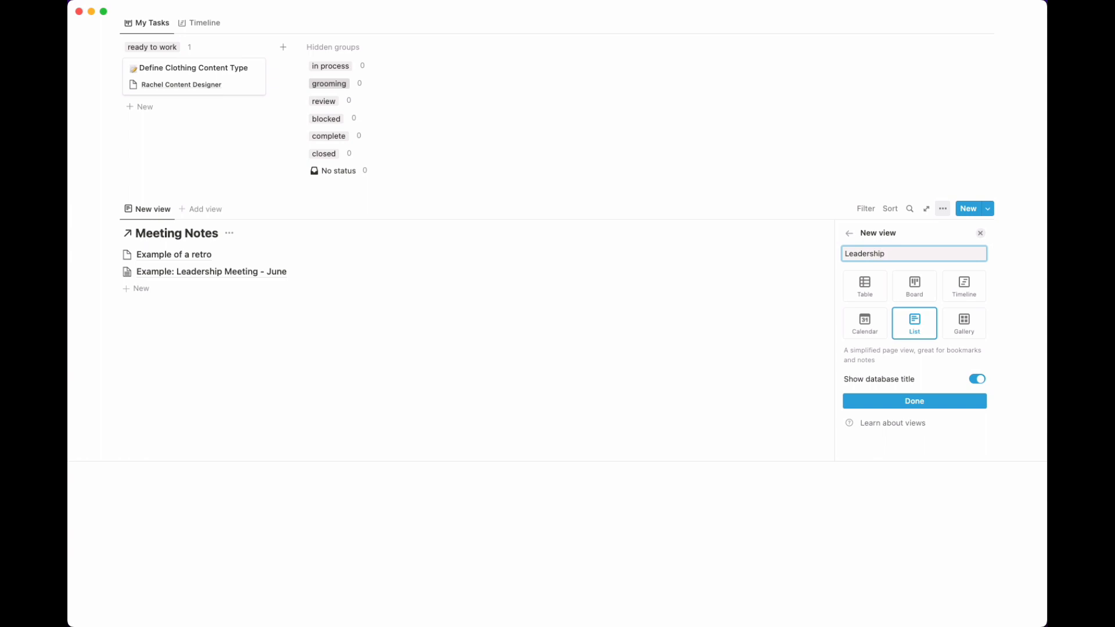
key(Return)
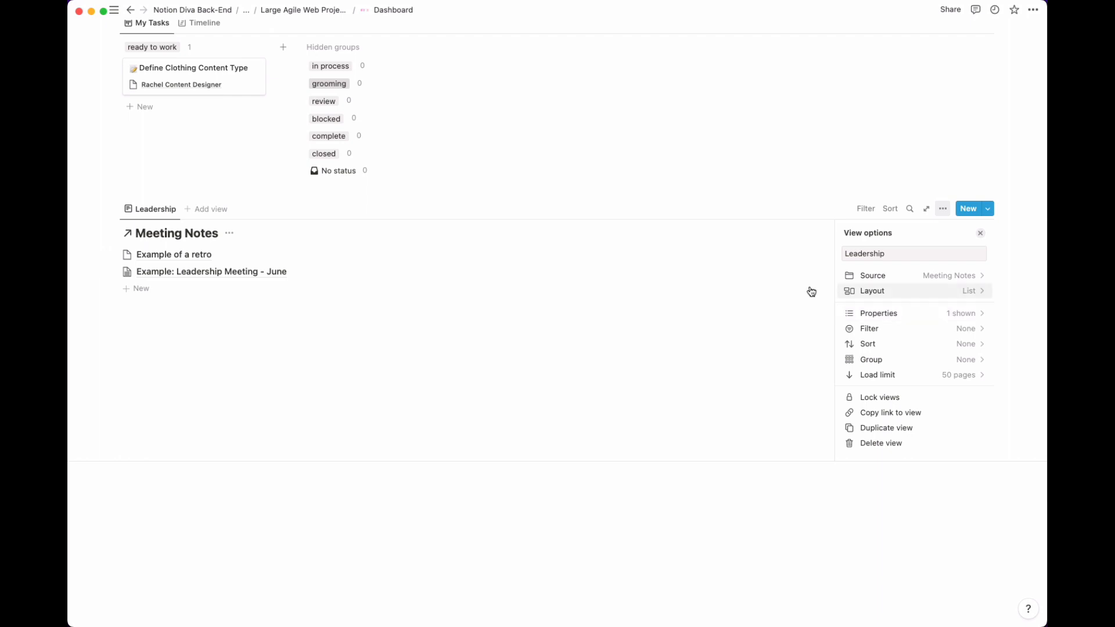
Filter the Leadership view to notes whose Tags contain leadership and save the filter for everyone
click(866, 209)
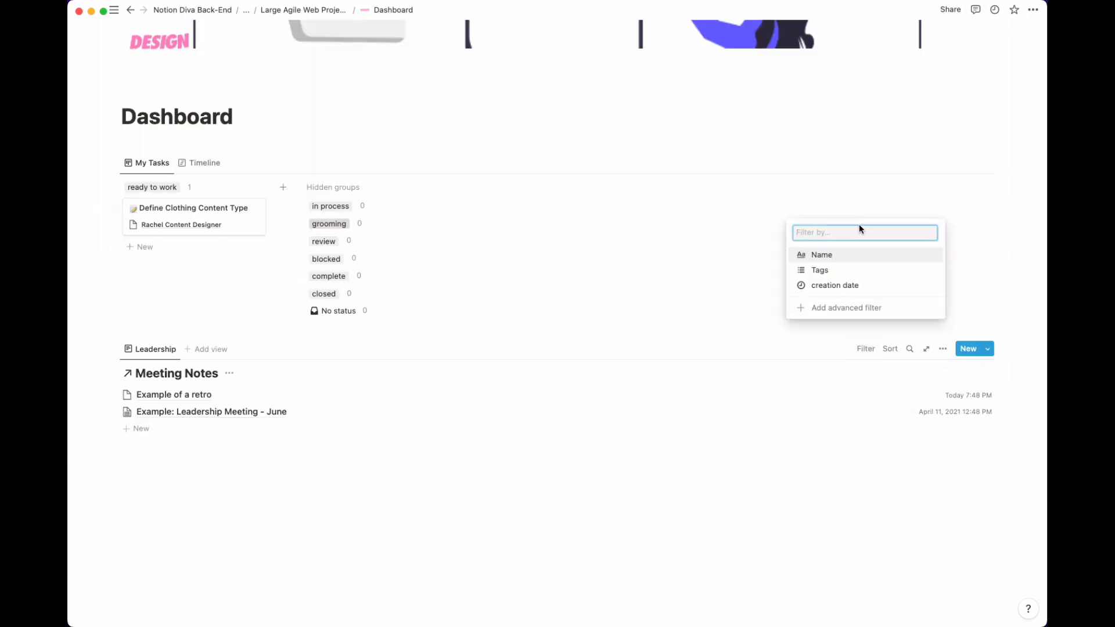
click(829, 271)
click(160, 445)
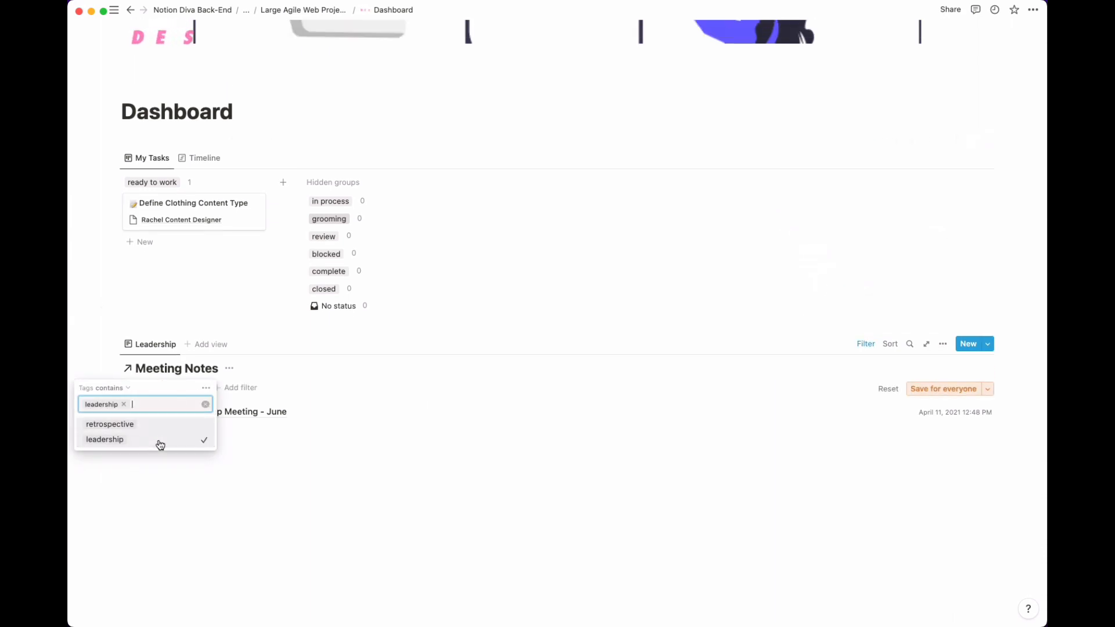
click(488, 396)
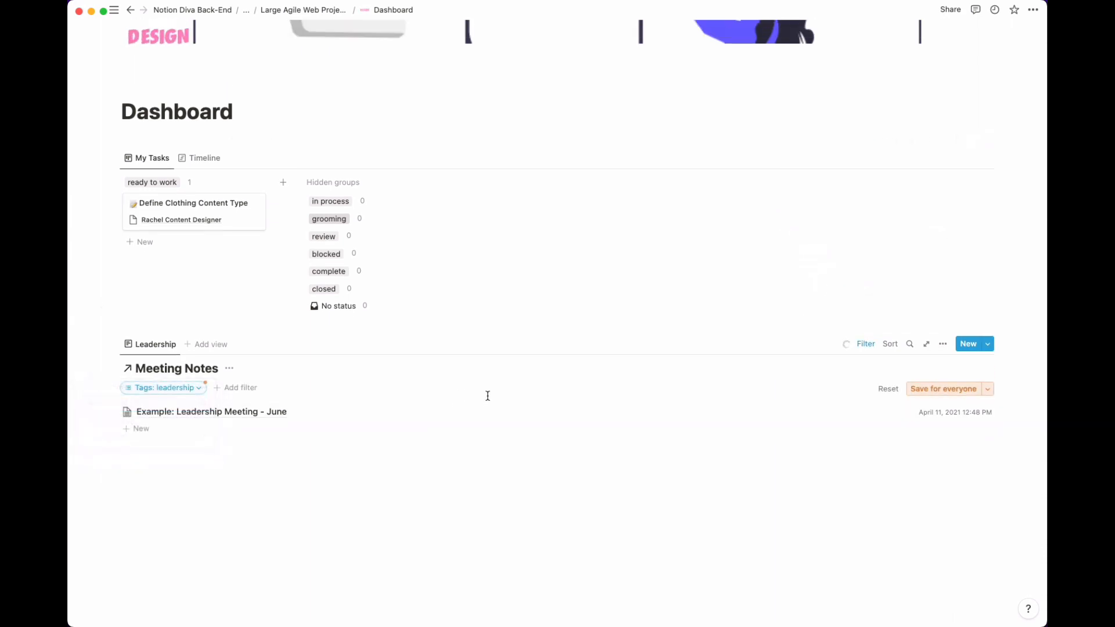
click(943, 389)
Hide the database title in the Leadership view
click(943, 344)
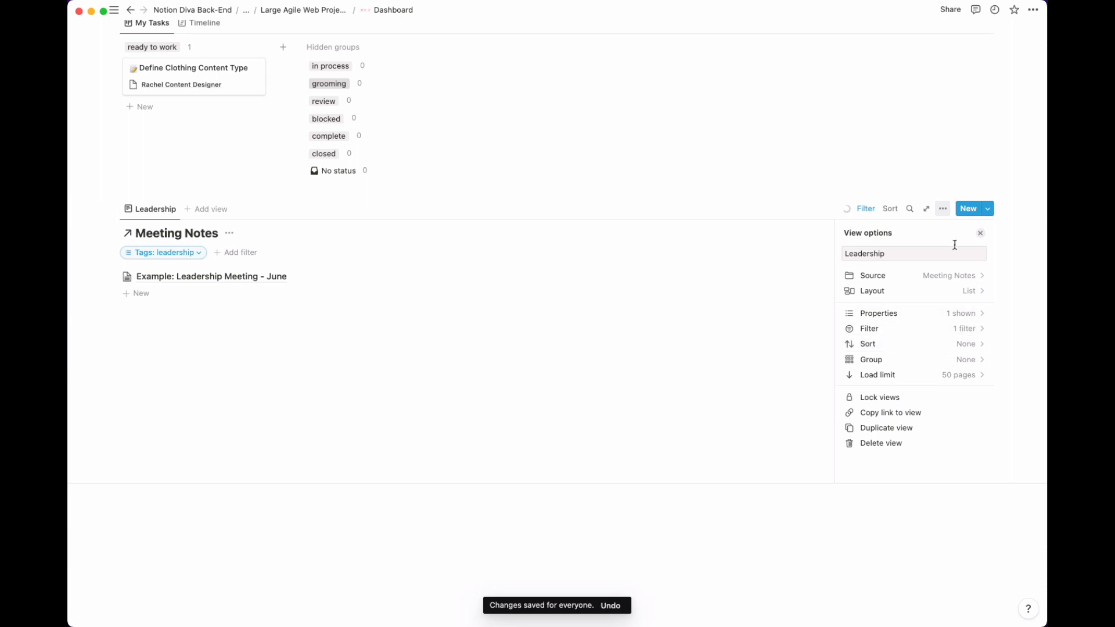
click(954, 292)
click(968, 358)
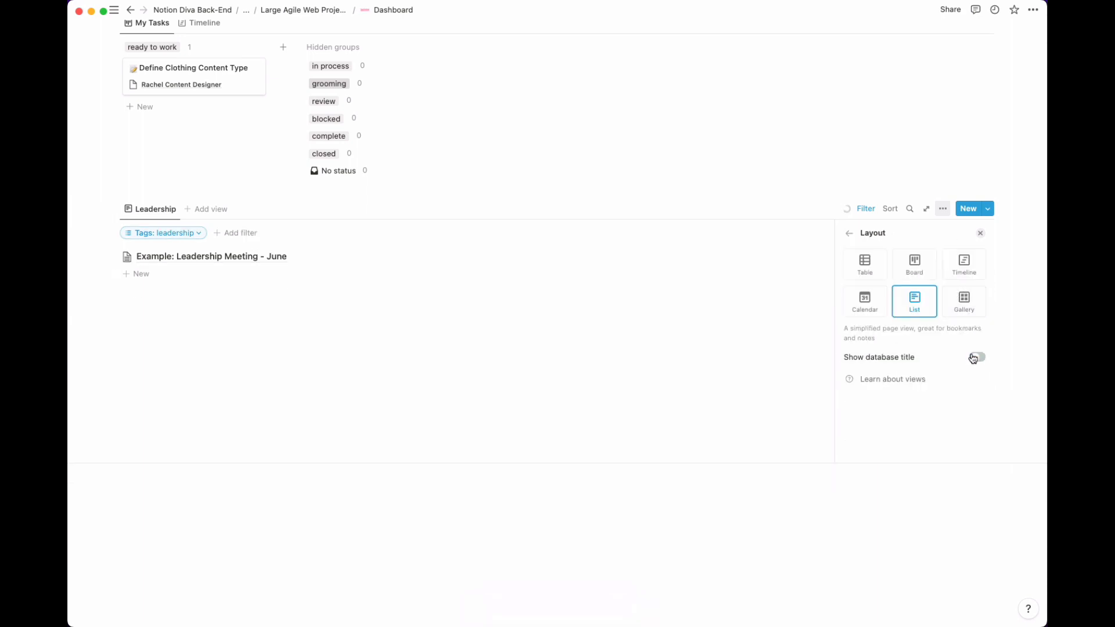
click(720, 304)
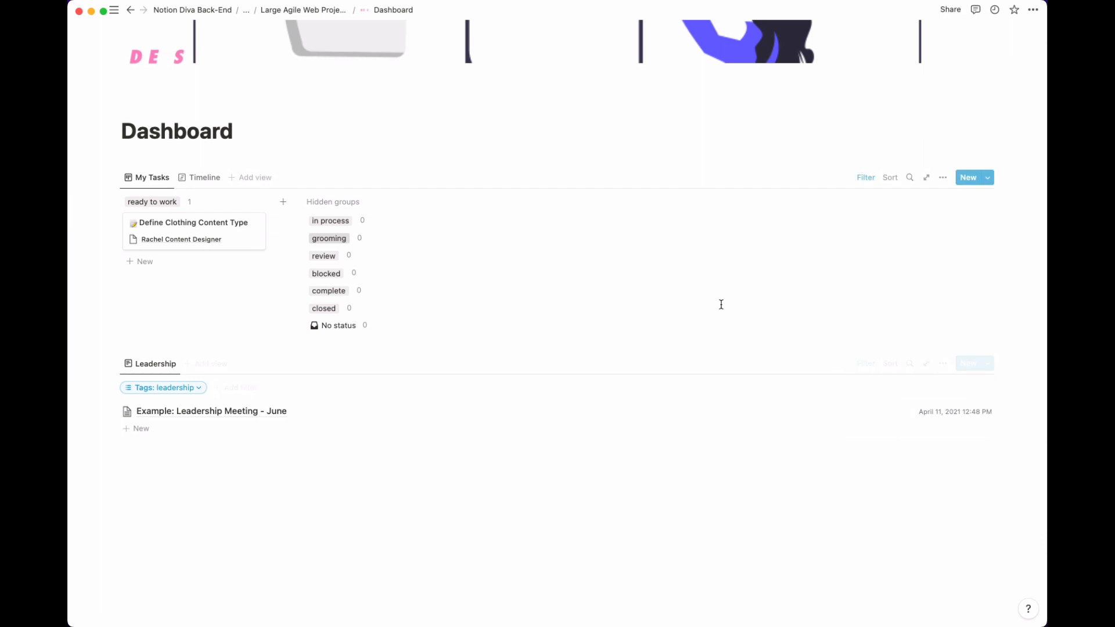
Add a second-level heading "Meeting Notes" above the Leadership view and collapse the view's filter bar
click(134, 347)
key(Return)
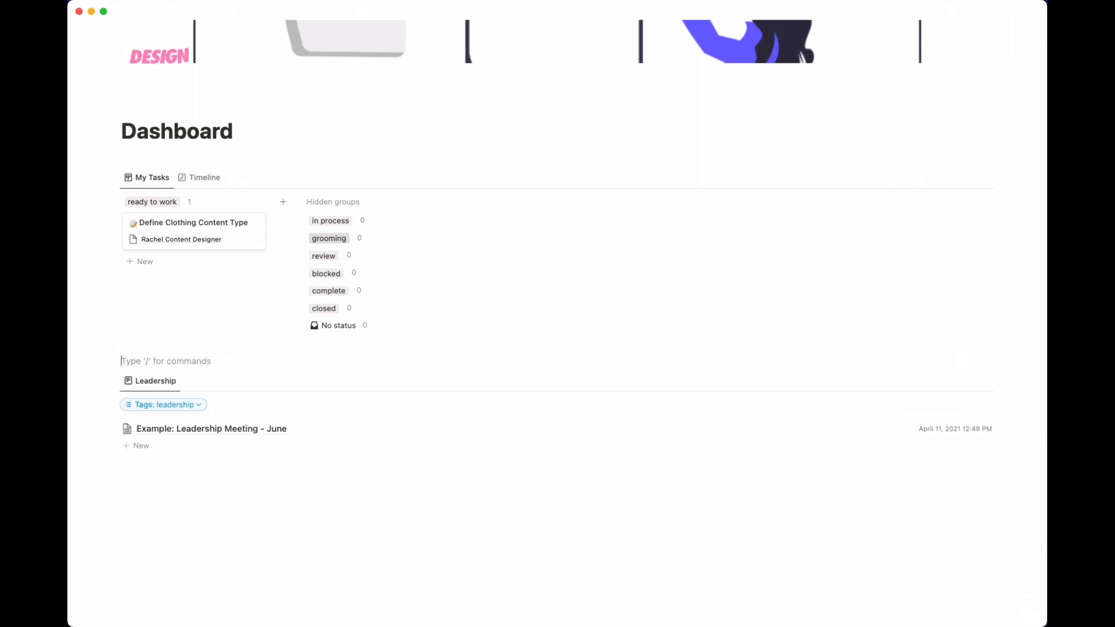
text(## )
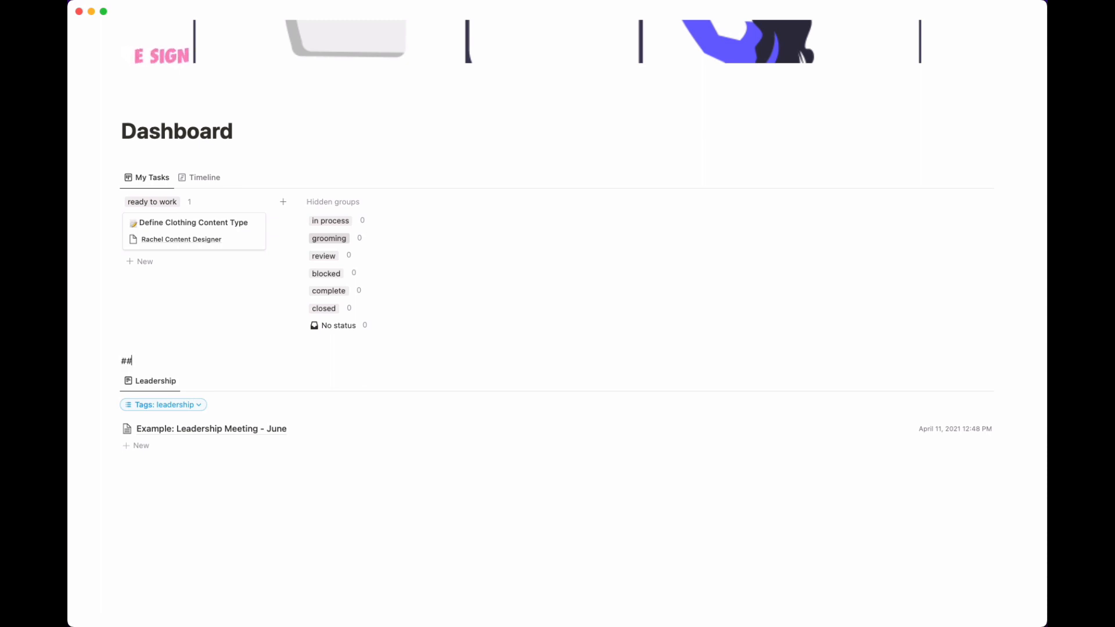
text(Meeti)
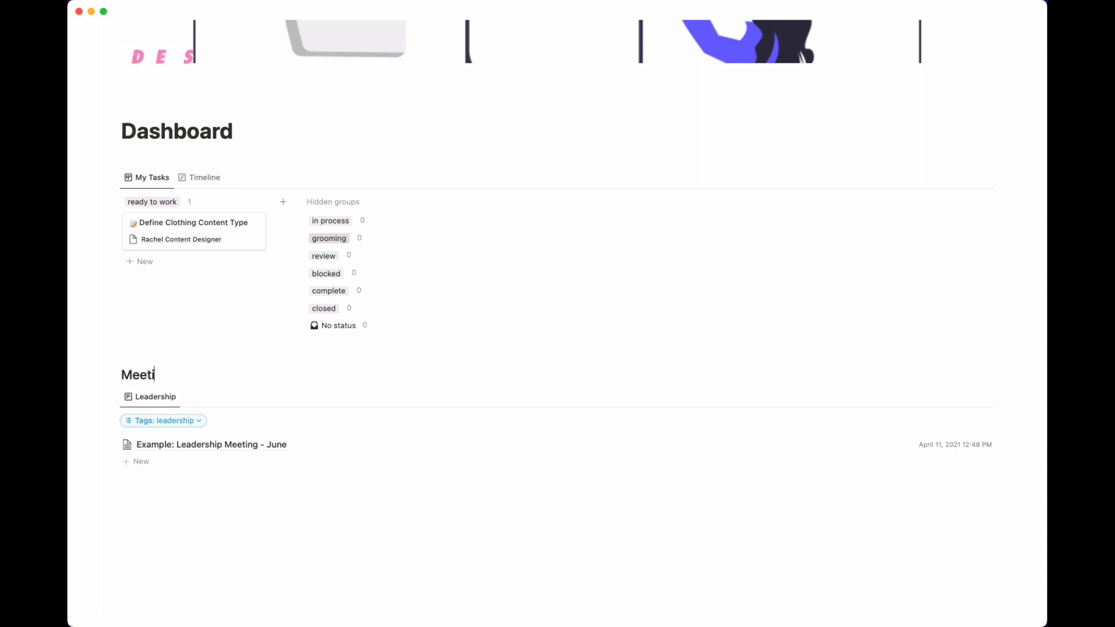
text(ng No)
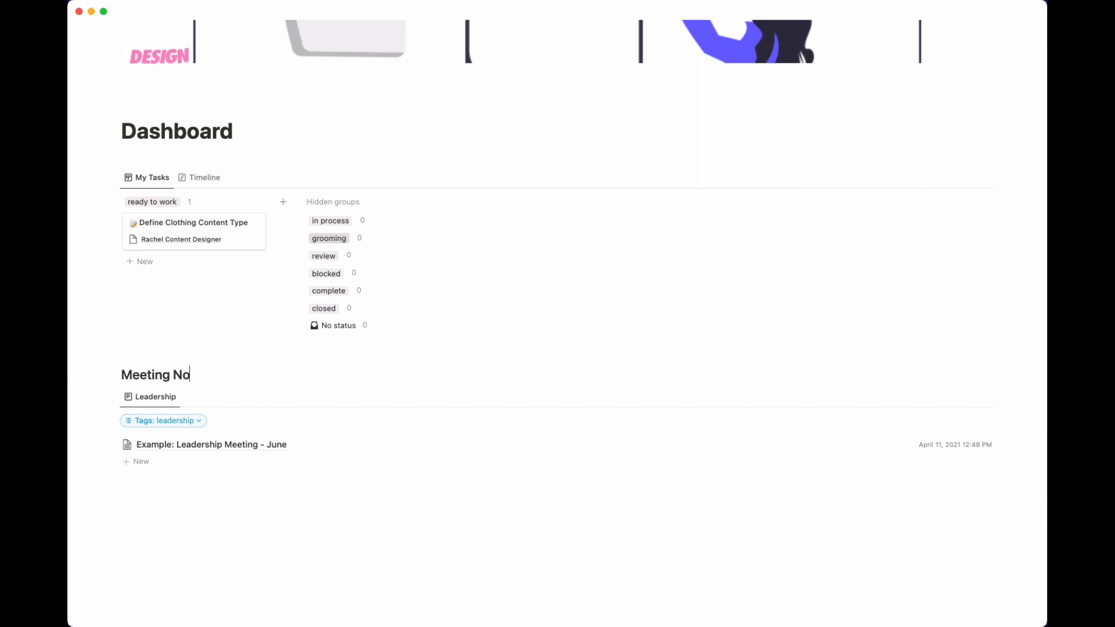
text(tes)
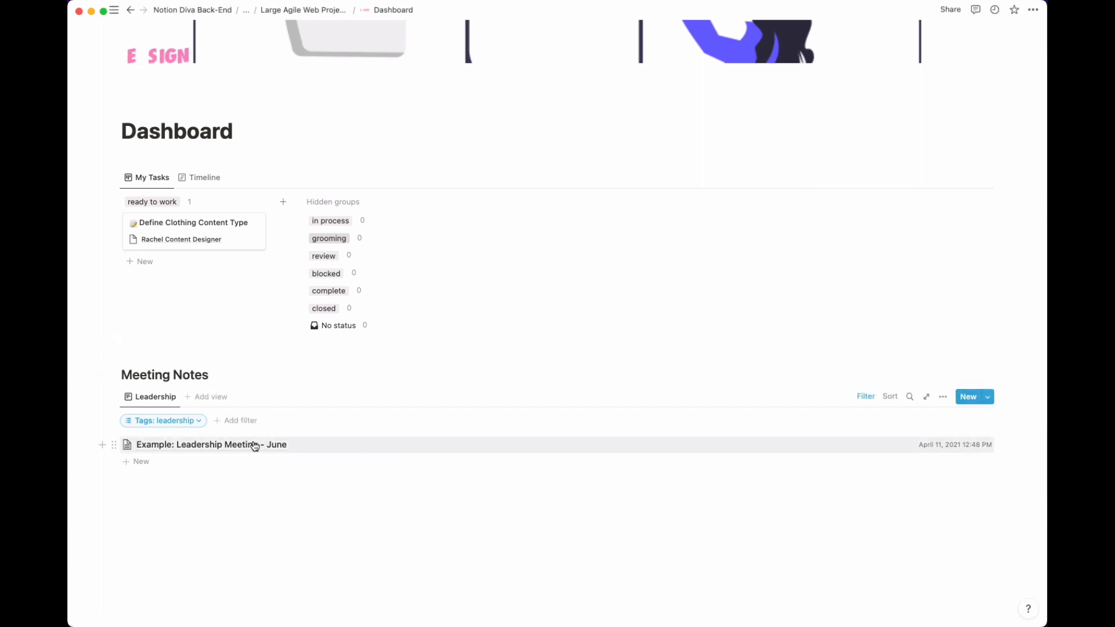
click(864, 396)
Add a second view beside Leadership with Meeting Notes as its data source
click(214, 399)
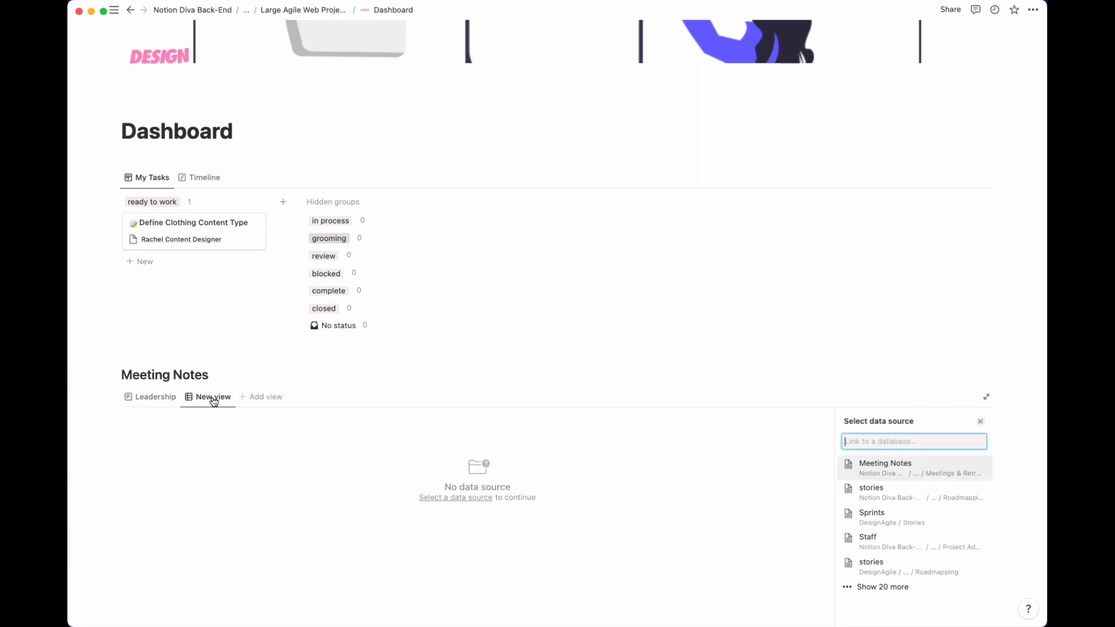
click(848, 464)
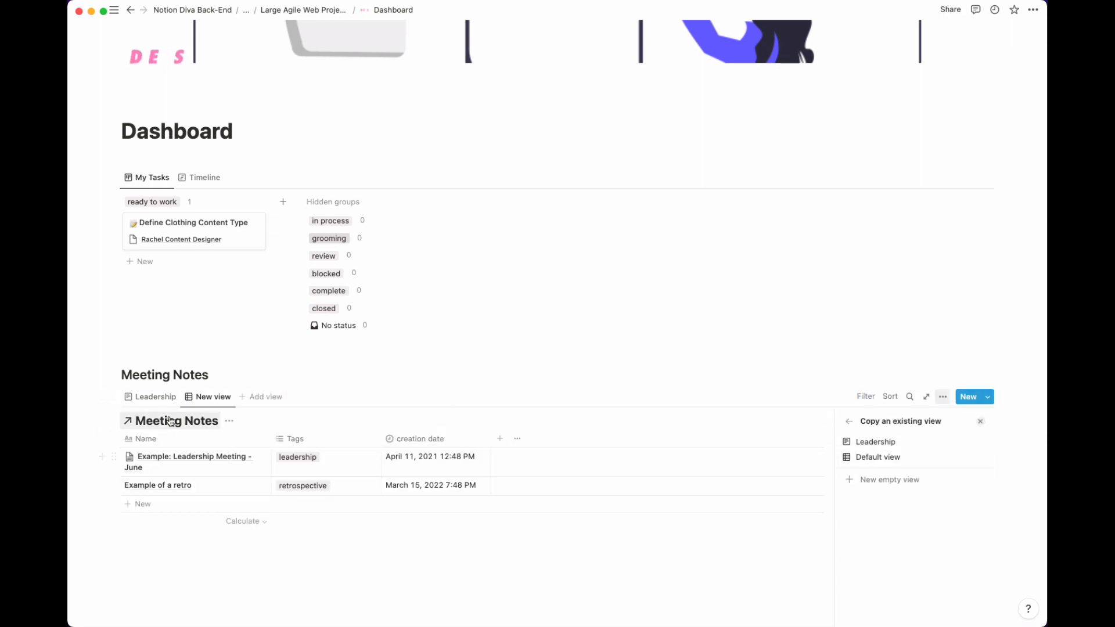
click(852, 423)
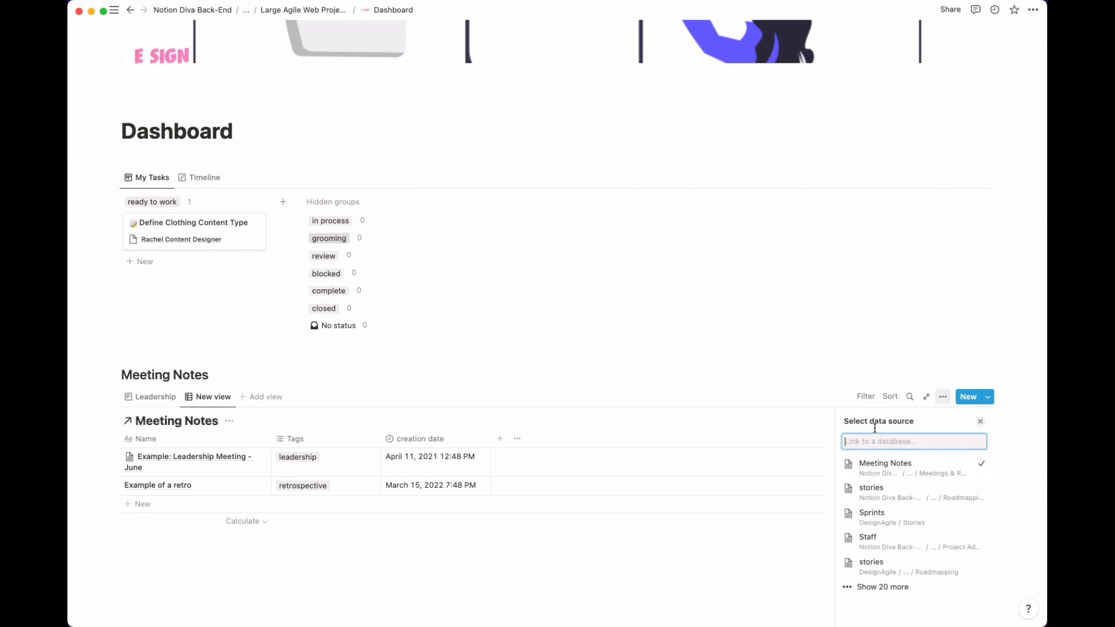
click(982, 422)
click(943, 398)
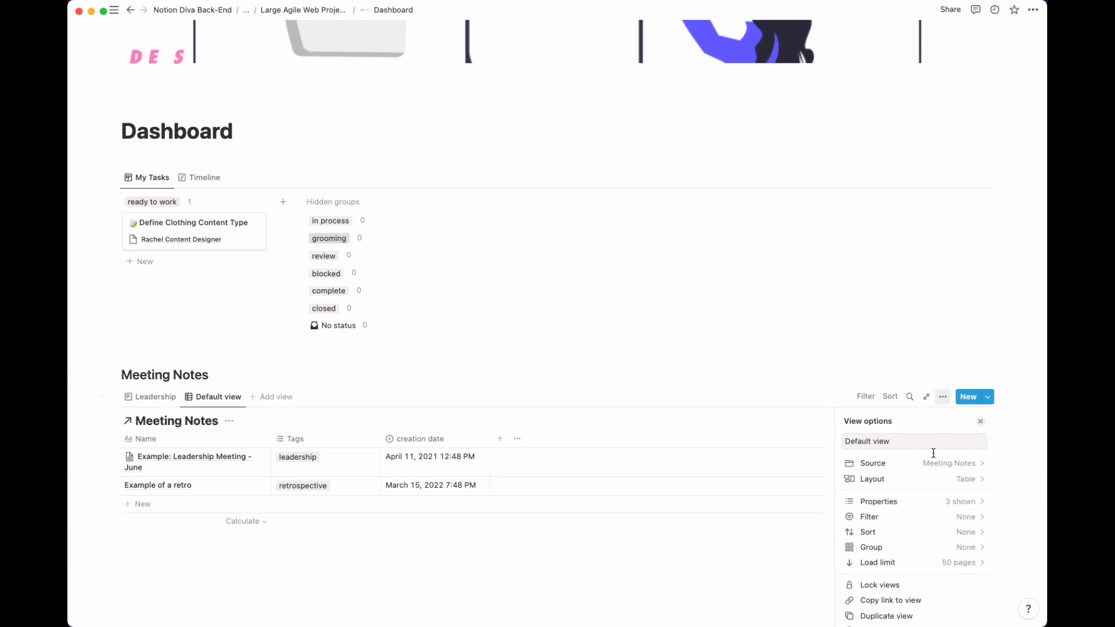
Change the new Meeting Notes view to the List layout and hide its database title
click(943, 482)
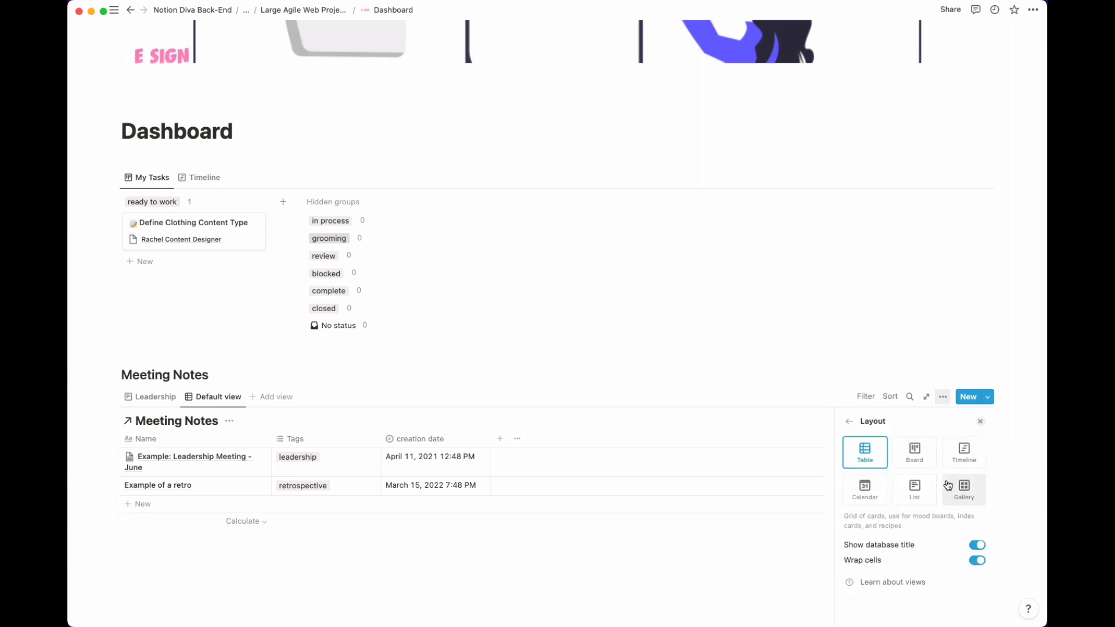
click(908, 487)
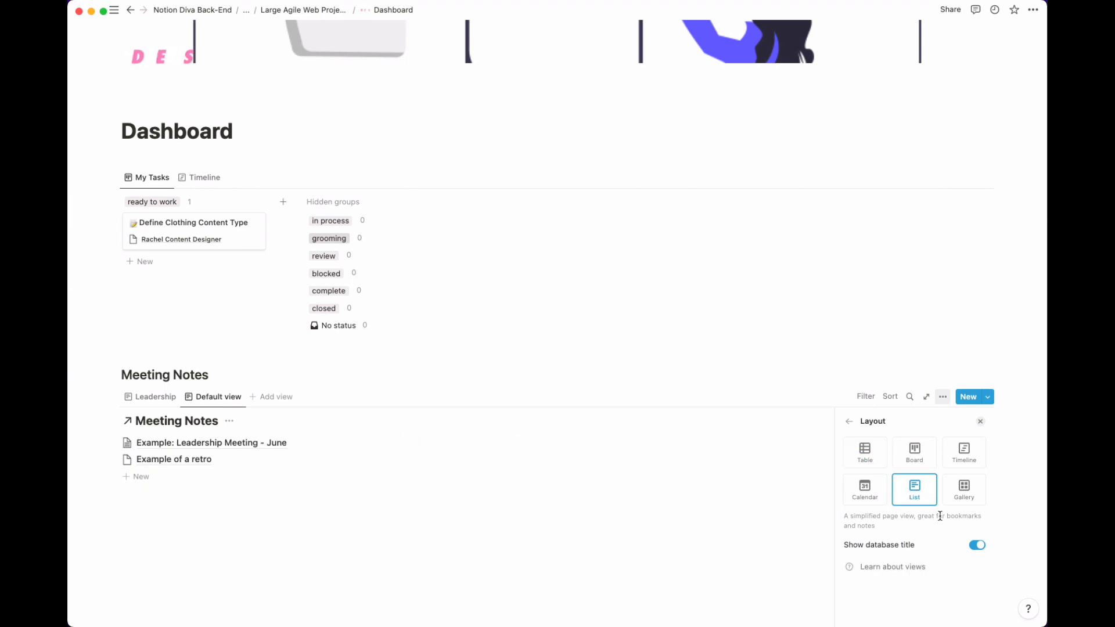
click(977, 544)
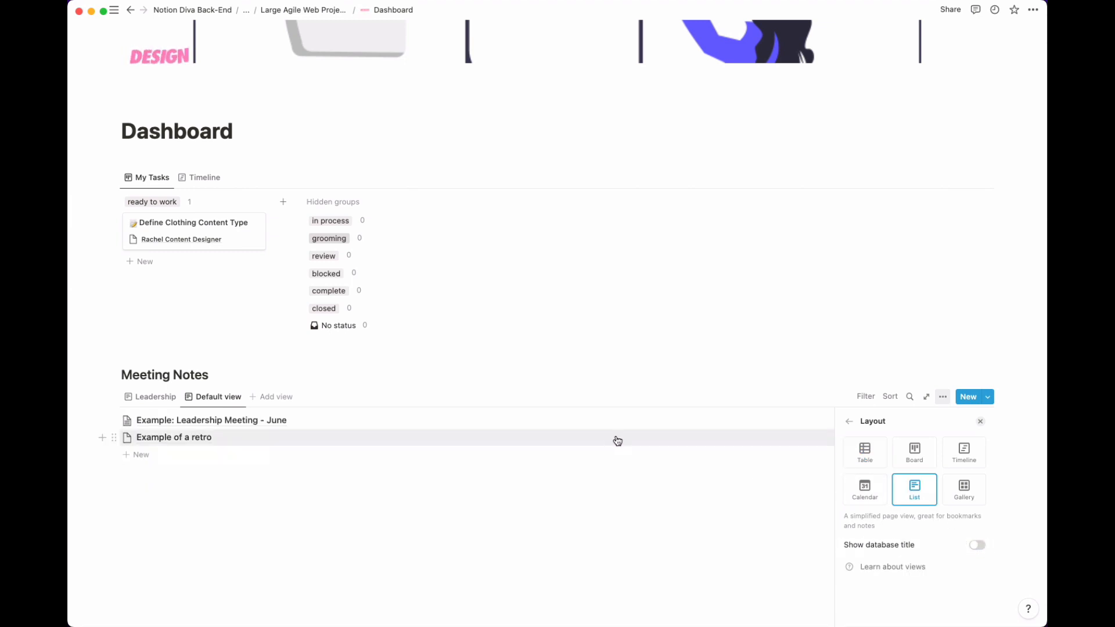
Rename the default Meeting Notes view as List View
click(235, 401)
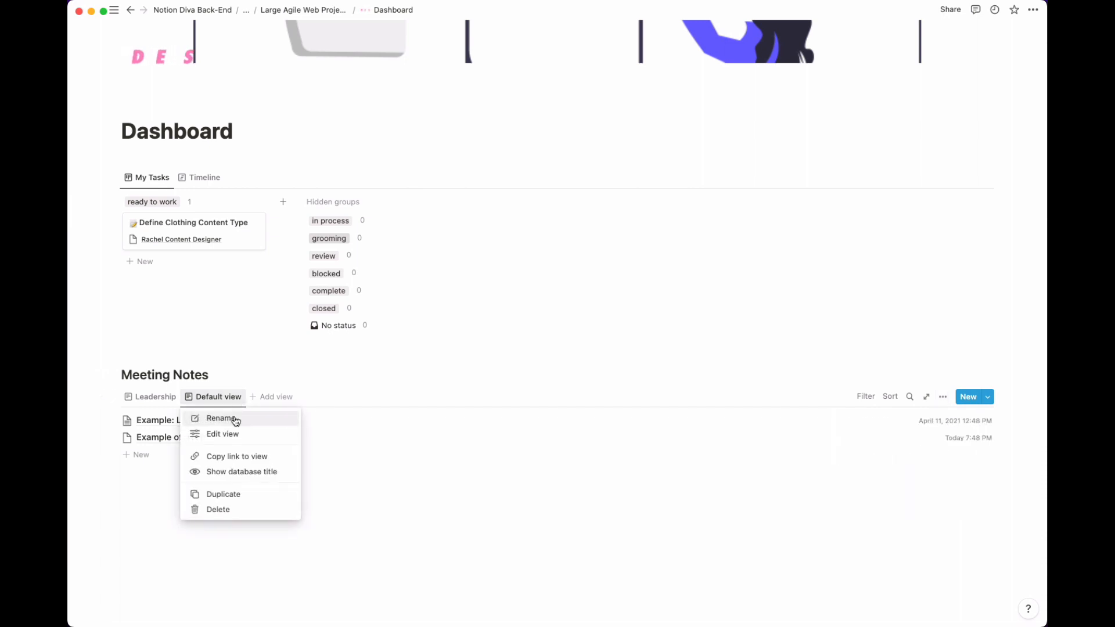
click(236, 423)
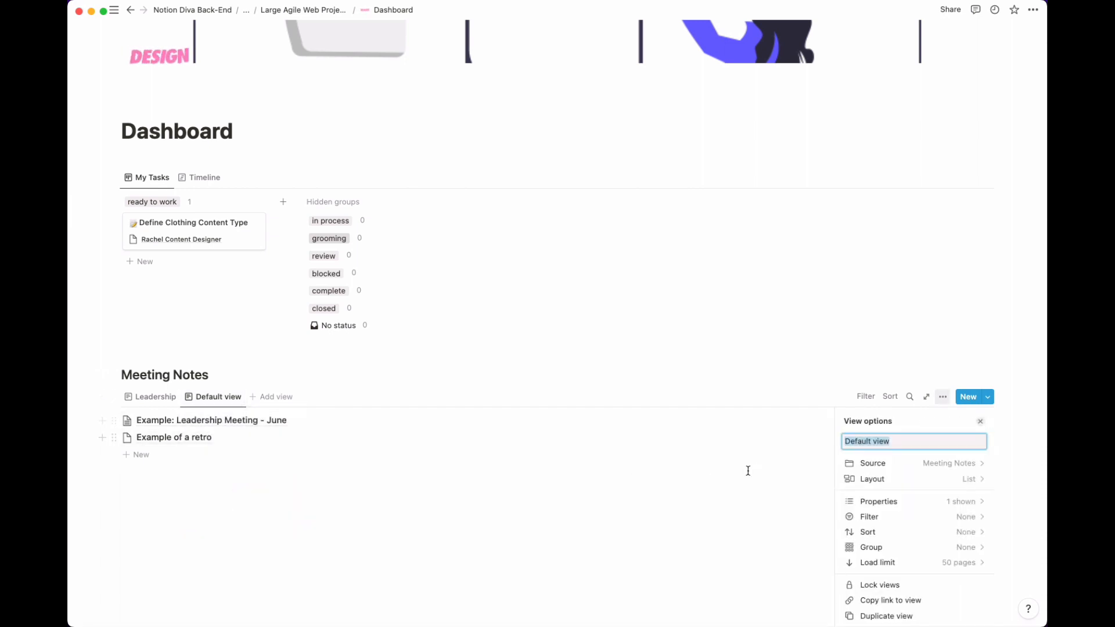
text(List Vie)
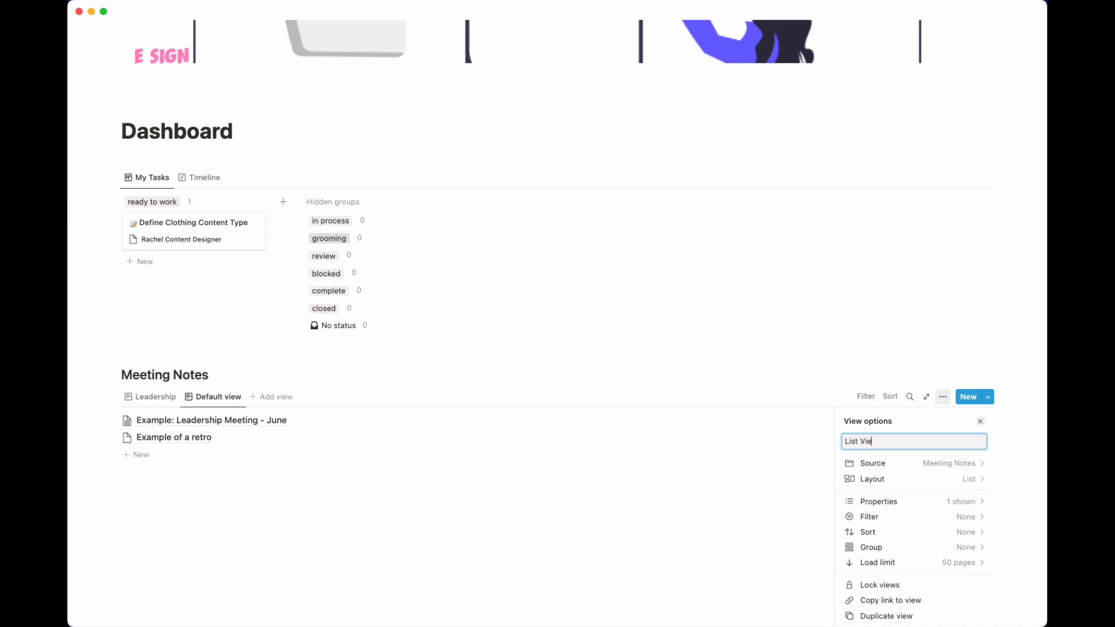
text(w)
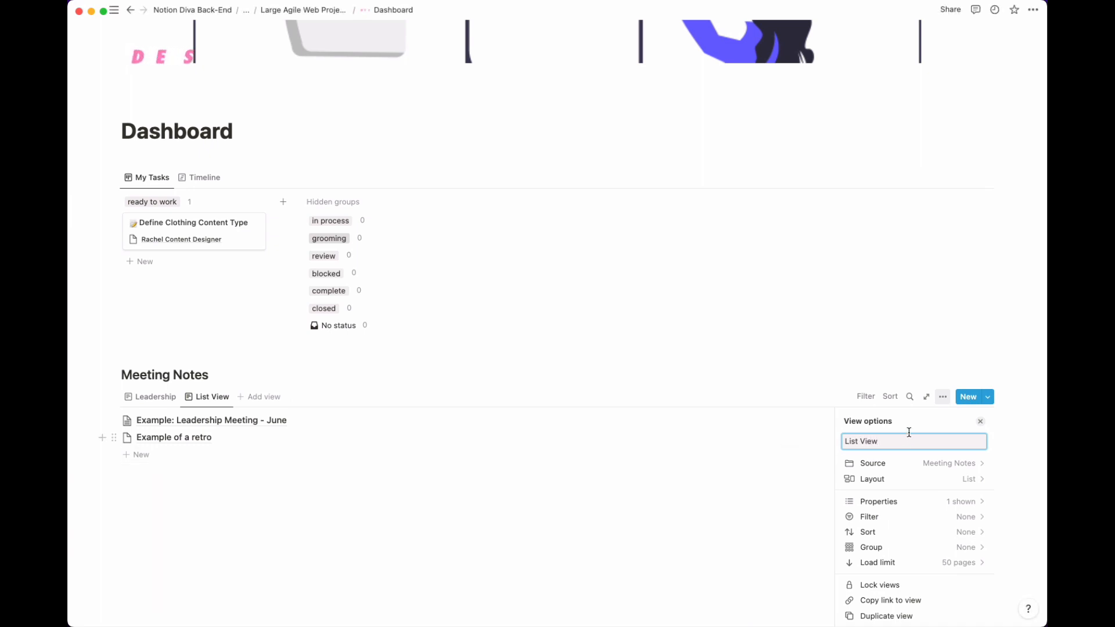
Filter List View to Tags containing retrospective, save the filter for everyone and collapse the filter bar
click(866, 397)
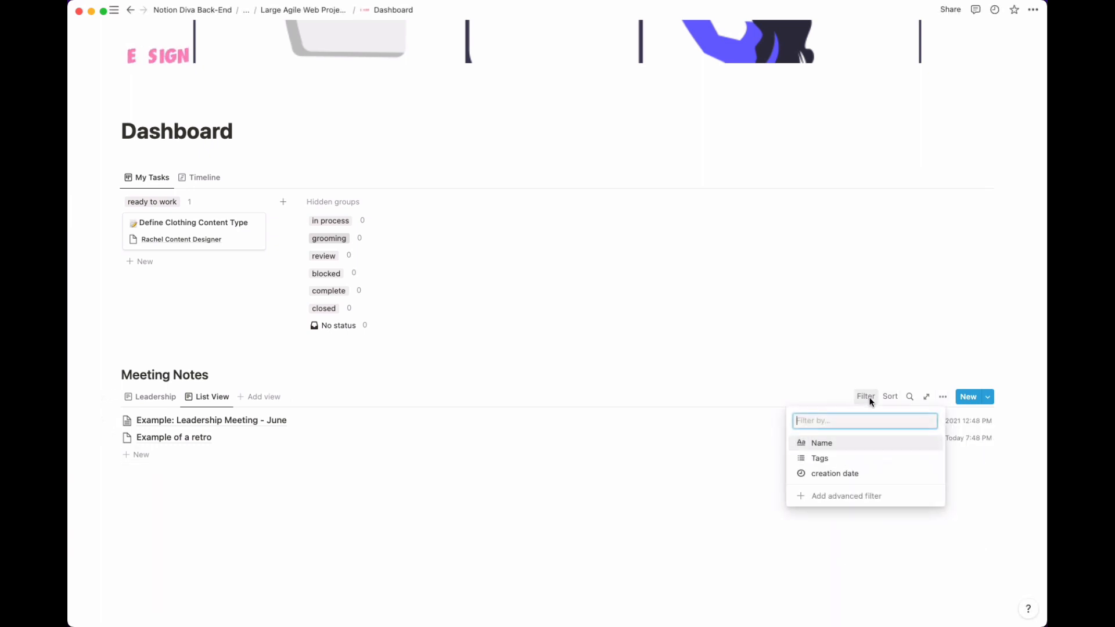
click(826, 456)
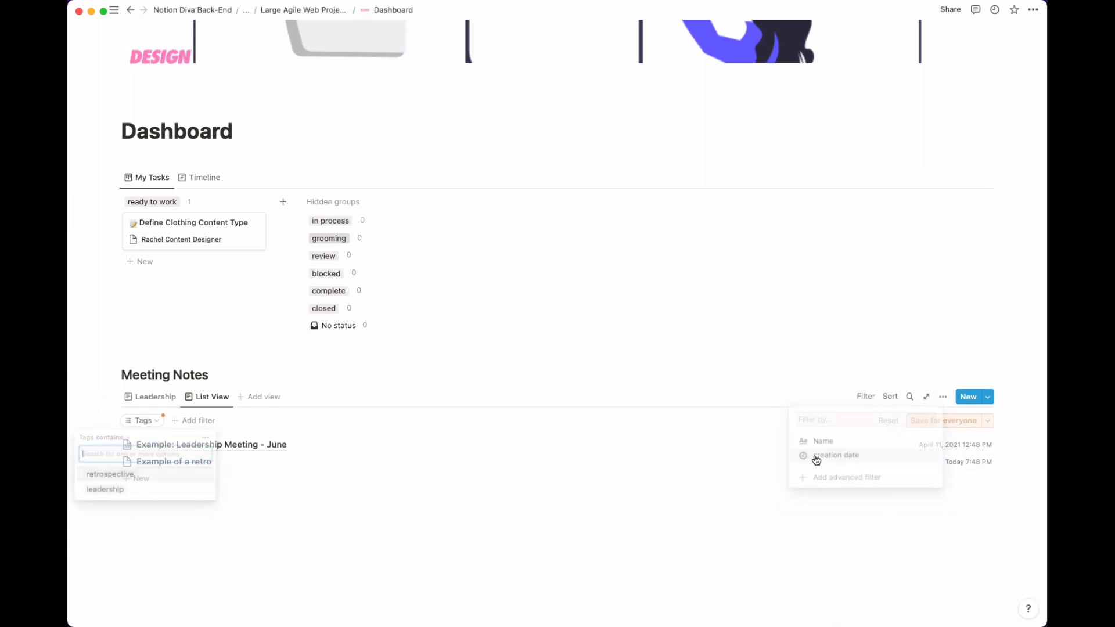
click(125, 474)
click(550, 429)
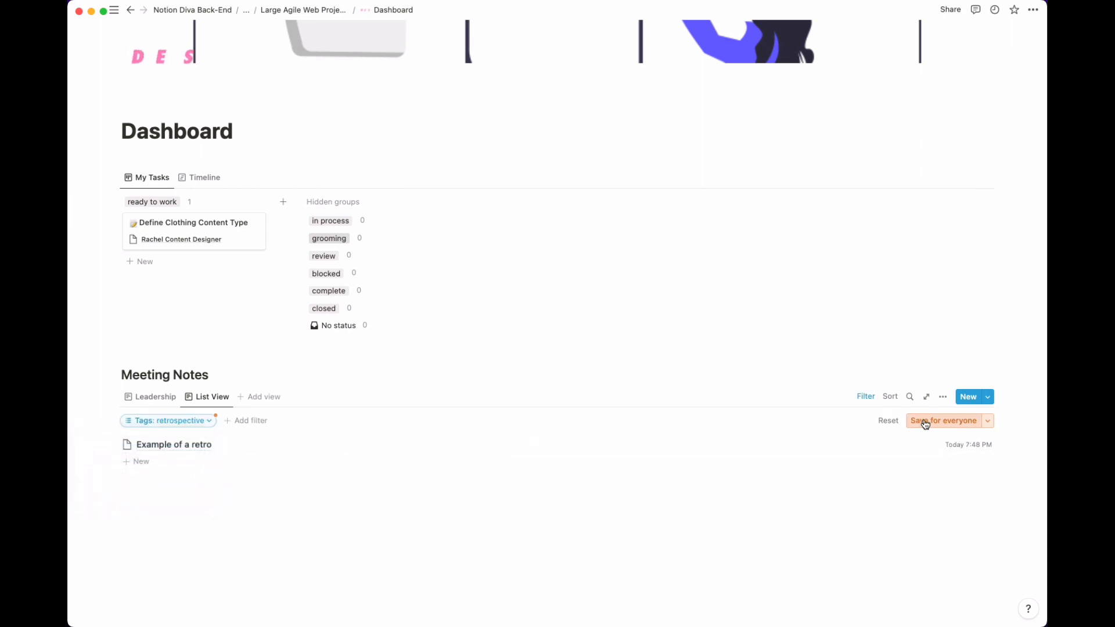
click(929, 421)
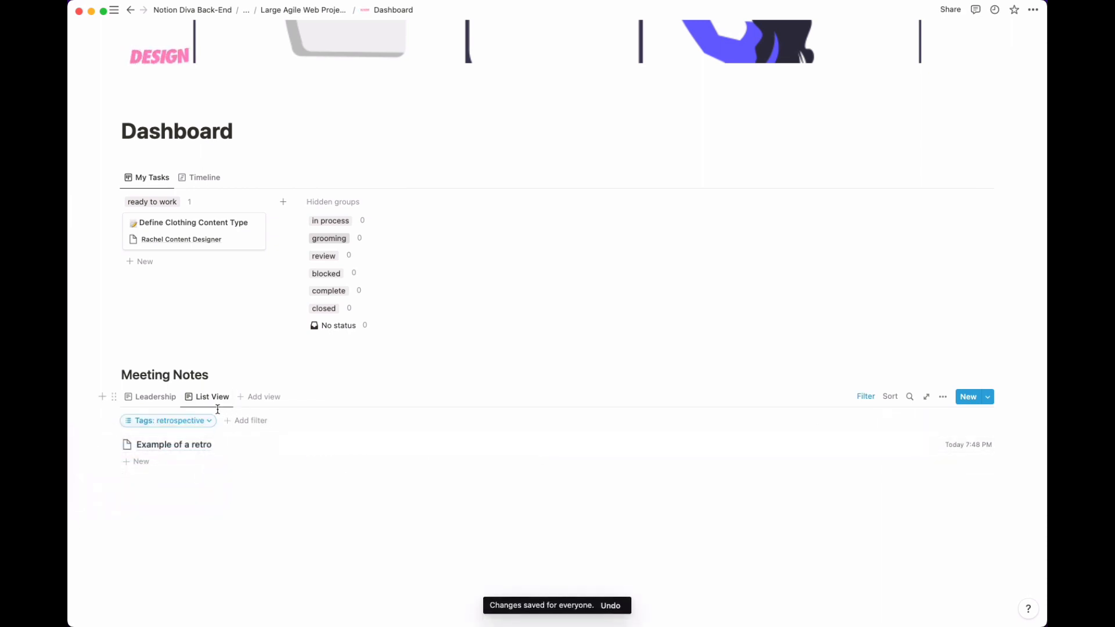
click(865, 396)
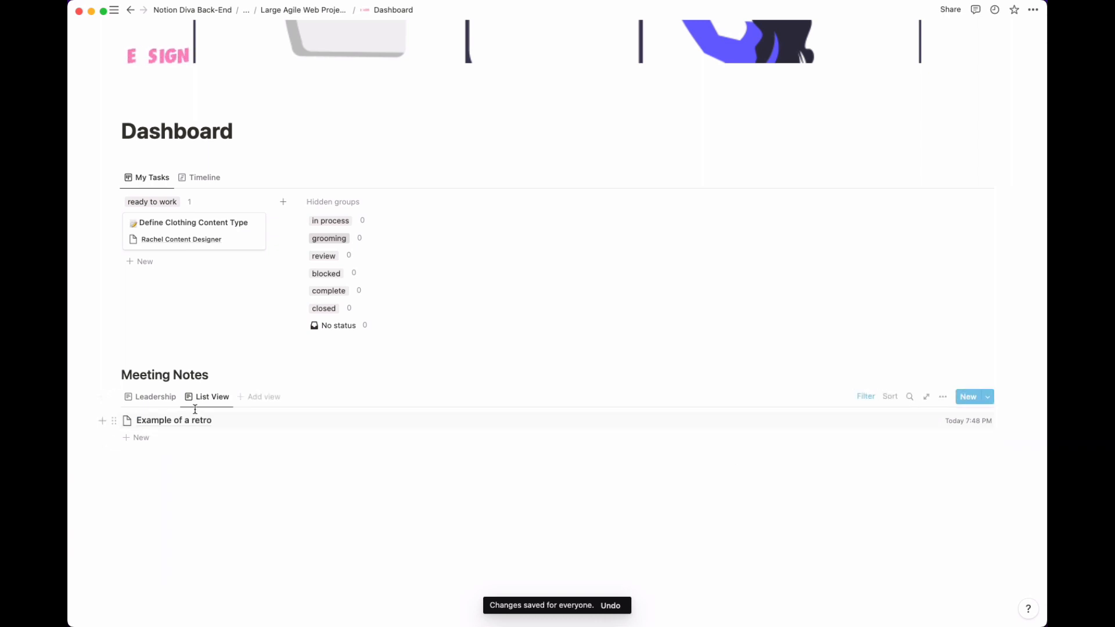
Switch back and forth between the Leadership and List View views to compare their filtered meeting notes
click(174, 401)
click(191, 401)
click(160, 402)
click(197, 401)
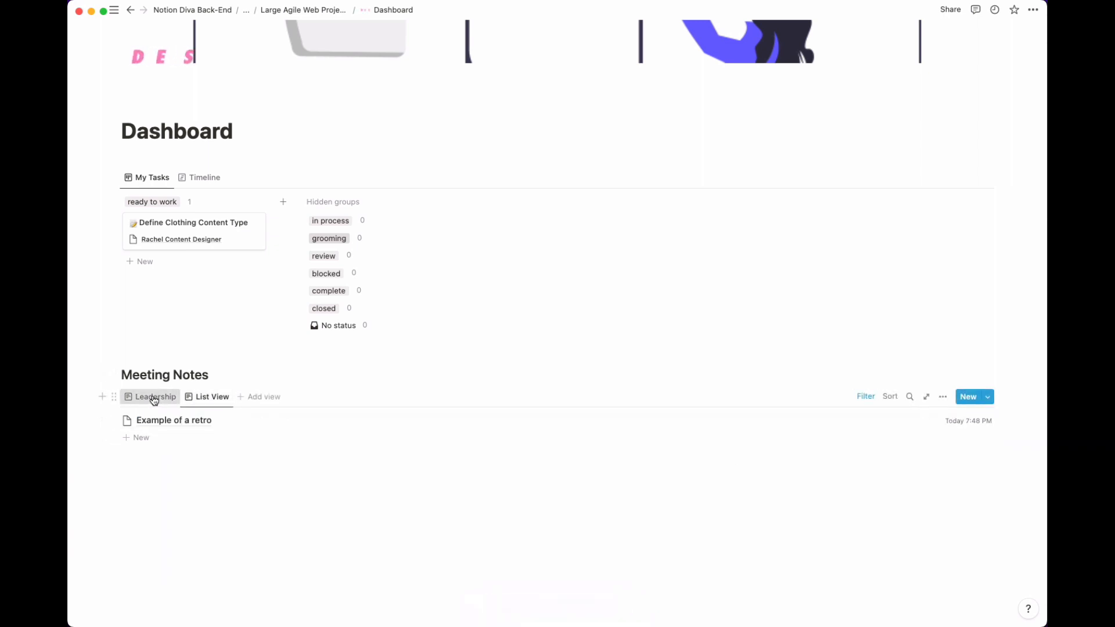
click(153, 401)
click(201, 402)
click(154, 398)
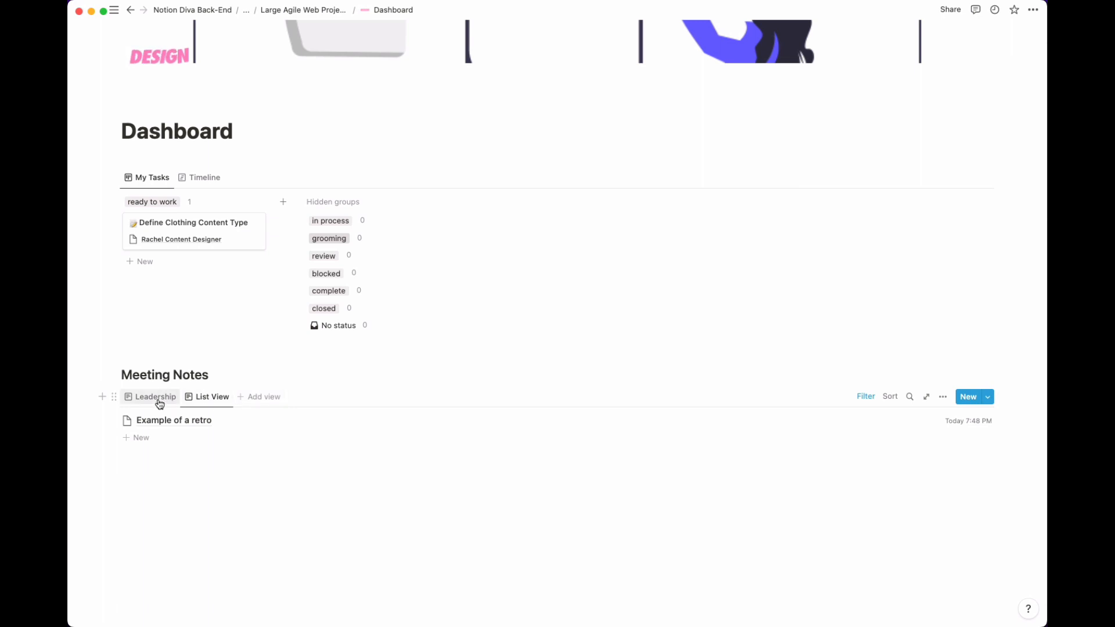
click(204, 401)
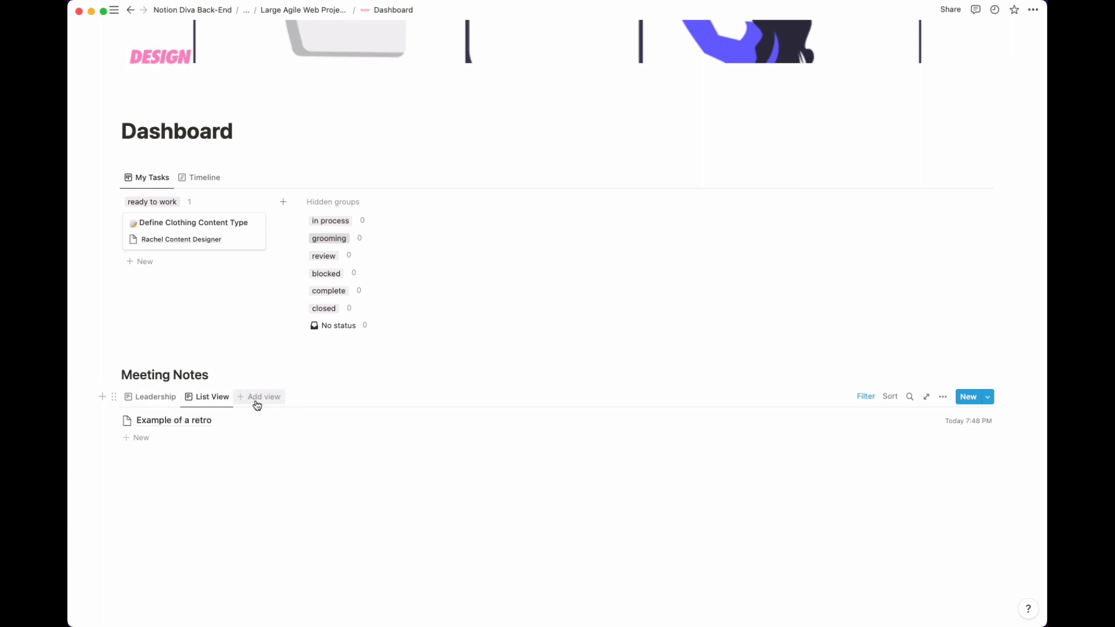
click(168, 398)
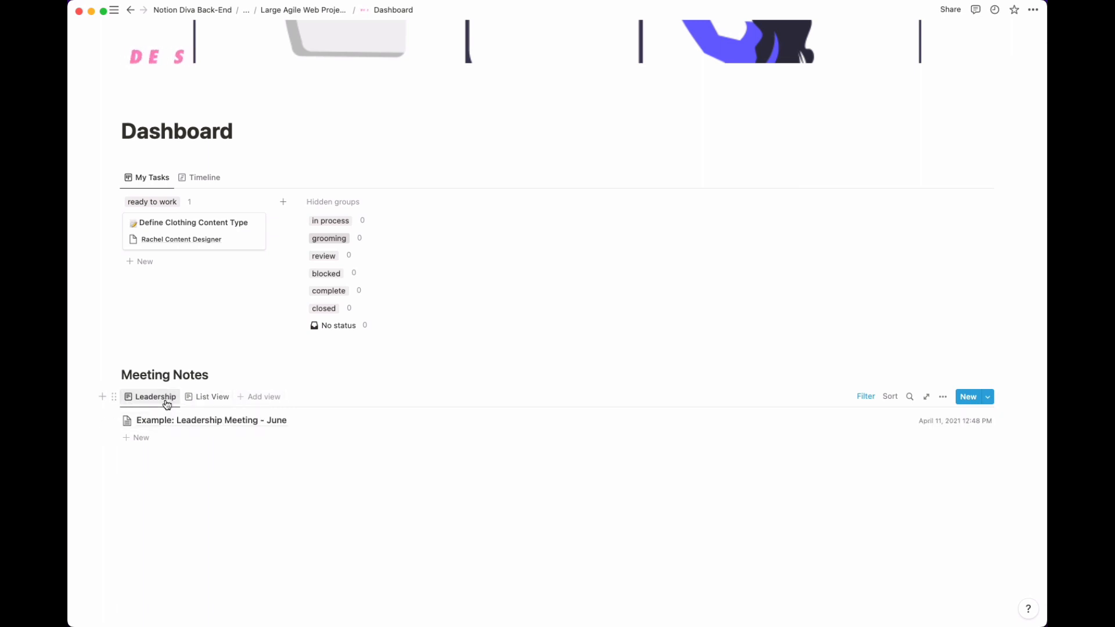
Open the leadership meeting note for June, examine its attendance, agenda, notes and action items, and close it
click(187, 422)
scroll(482, 420, down, 4)
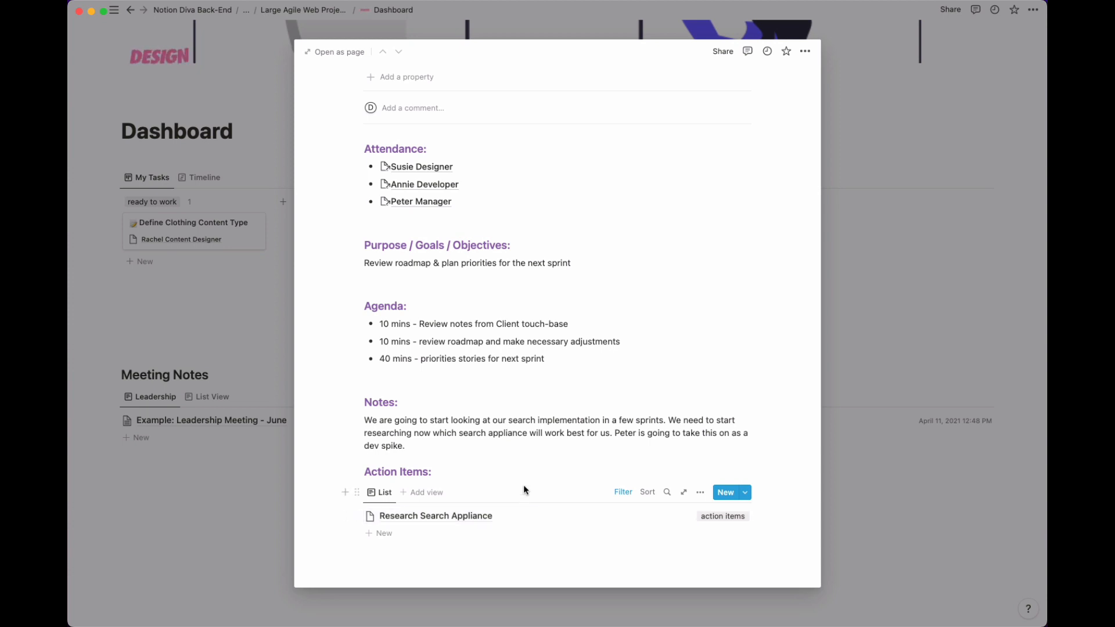
scroll(524, 484, up, 4)
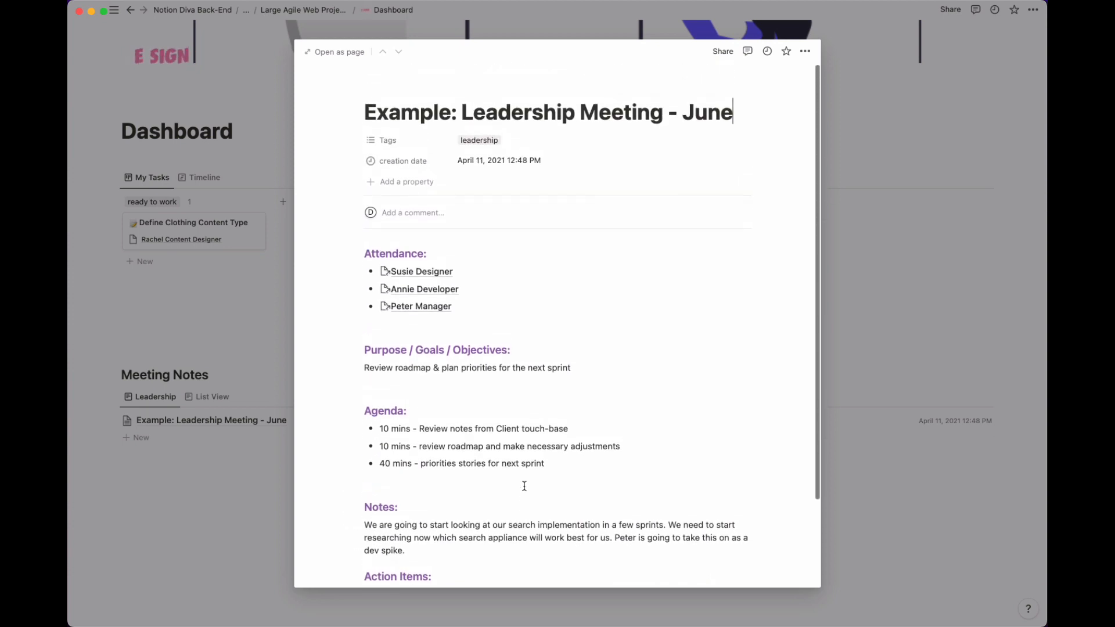
scroll(523, 485, down, 4)
scroll(524, 485, up, 4)
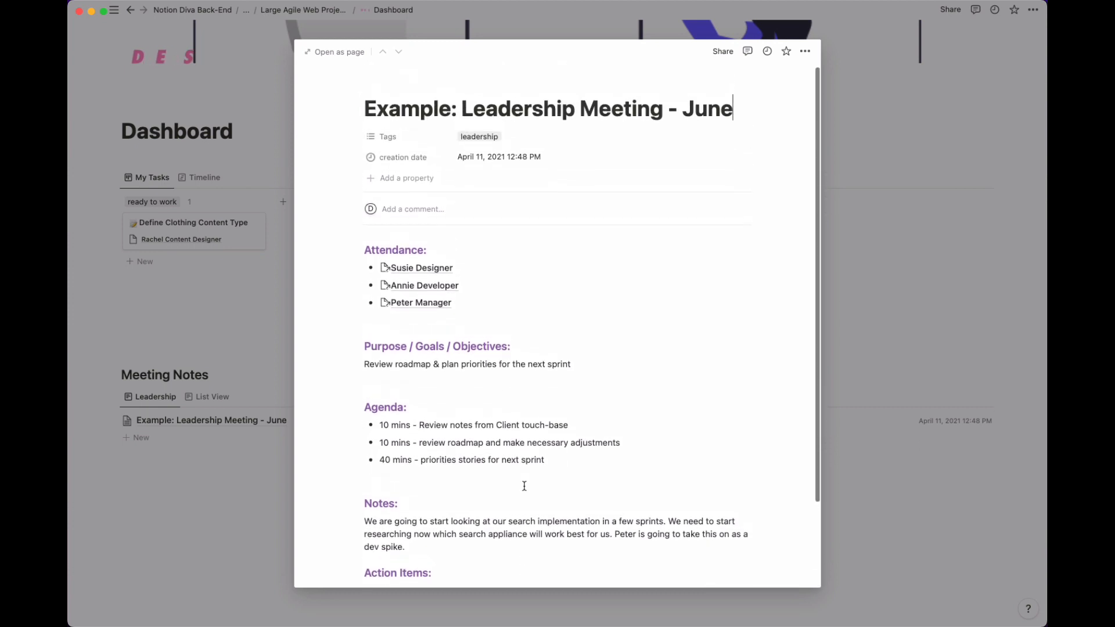
scroll(524, 485, down, 4)
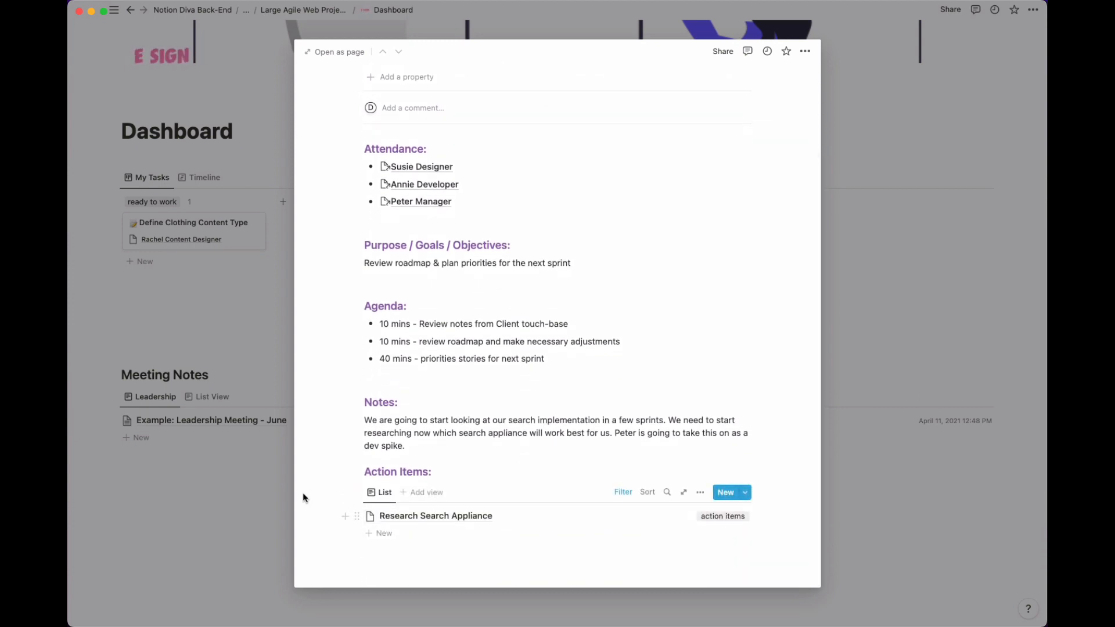
click(200, 374)
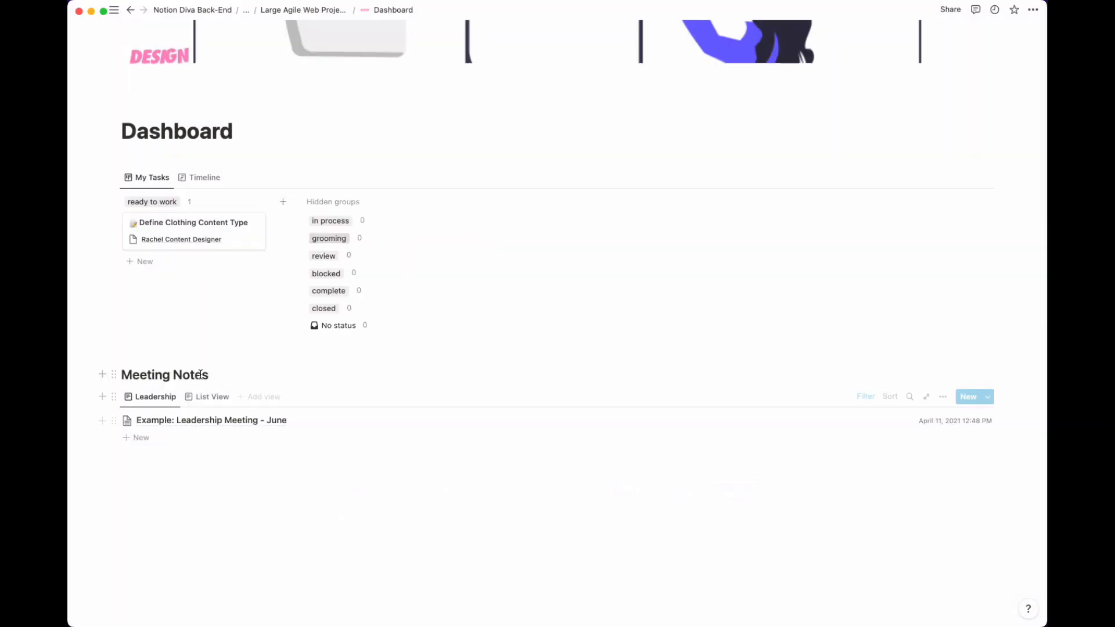
Add another view to the Meeting Notes block
click(261, 397)
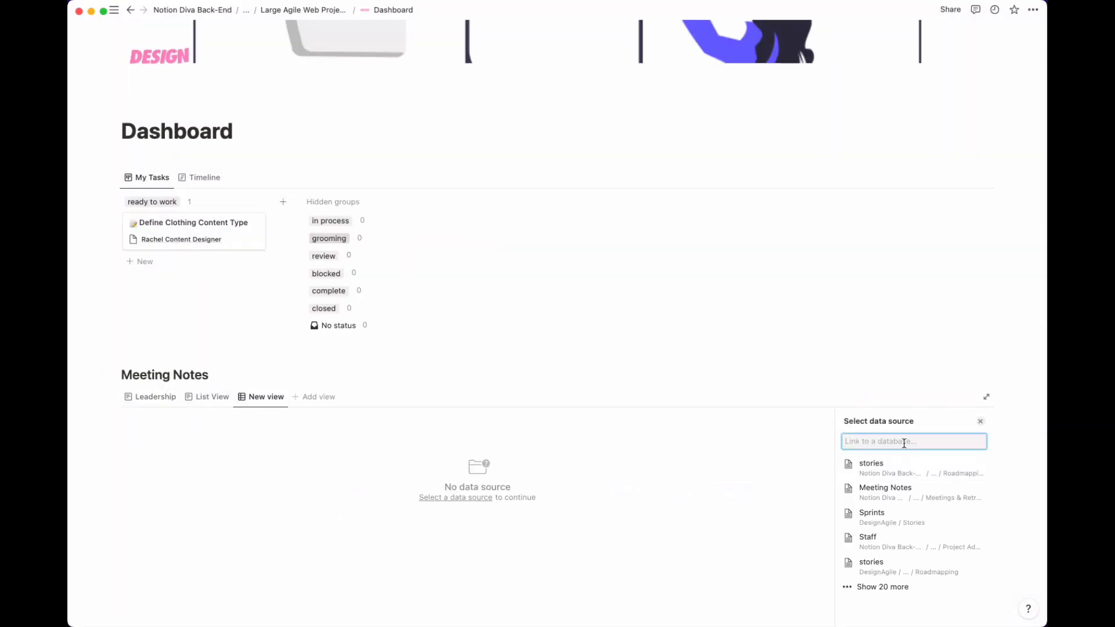
text(Action)
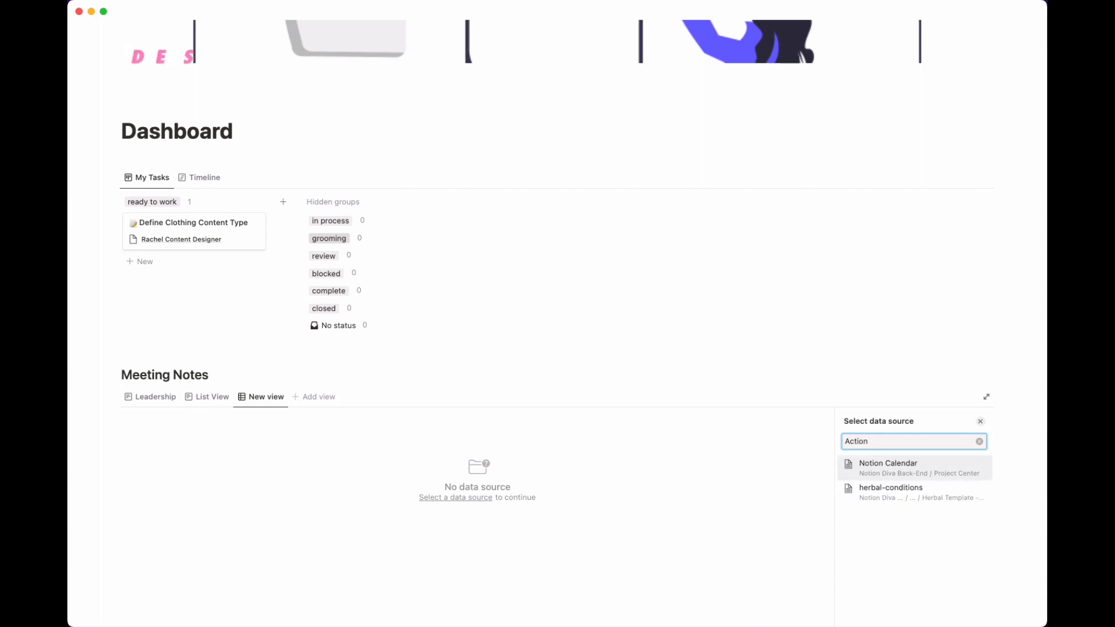
text( Items)
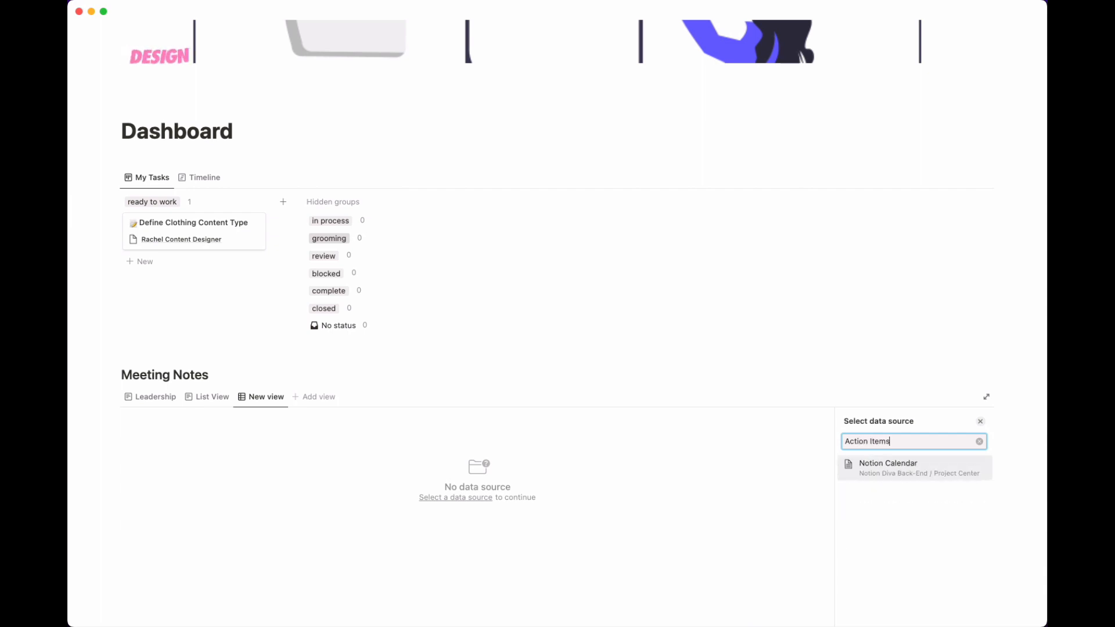
key(BackSpace)
key(BackSpace)
key(BackSpace)
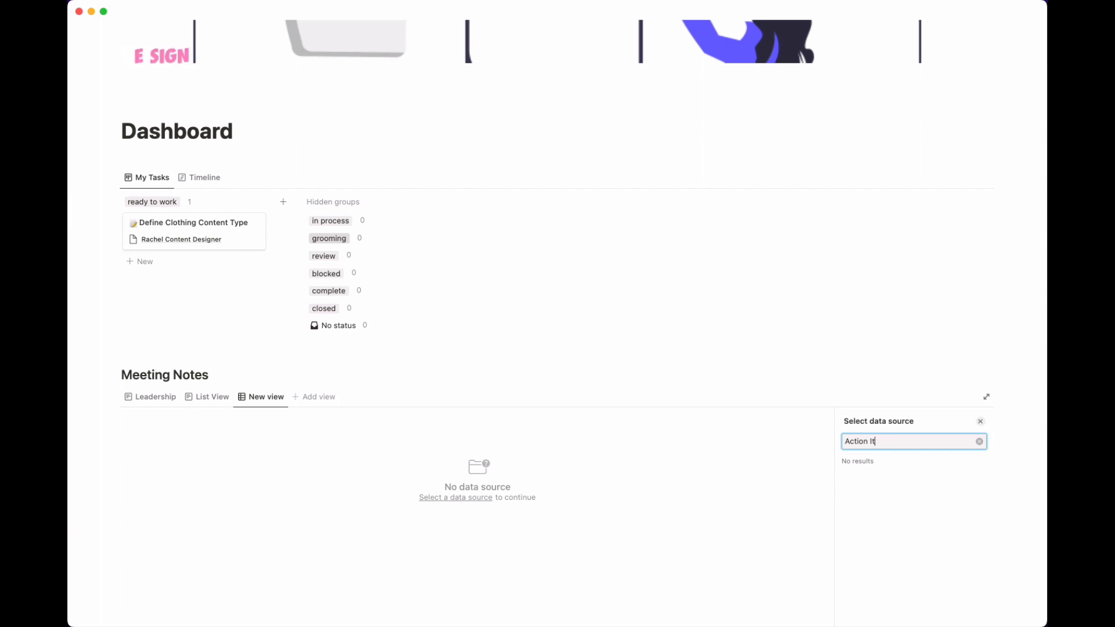
key(BackSpace)
key(BackSpace)
key(BackSpace)
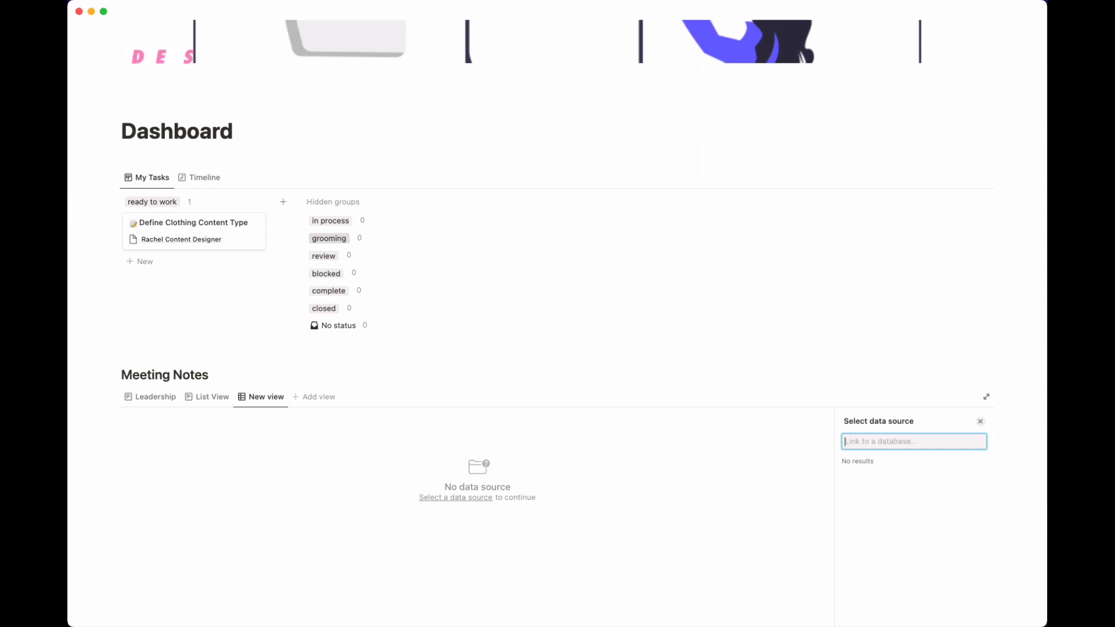
Link the new view to the stories database as a new empty view with the Board layout
click(901, 471)
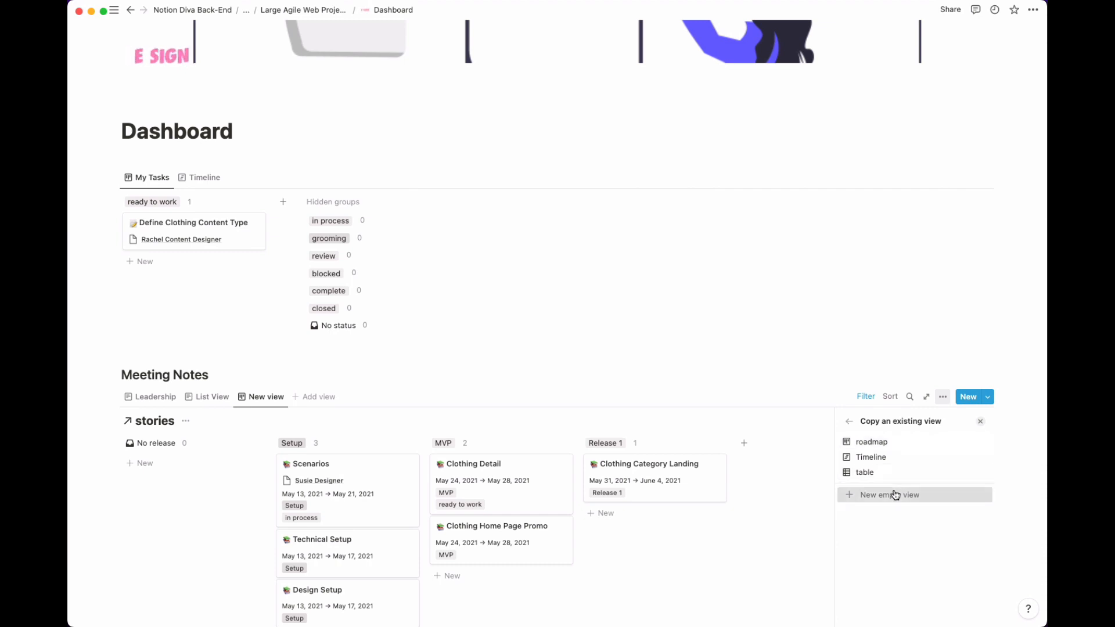
click(888, 495)
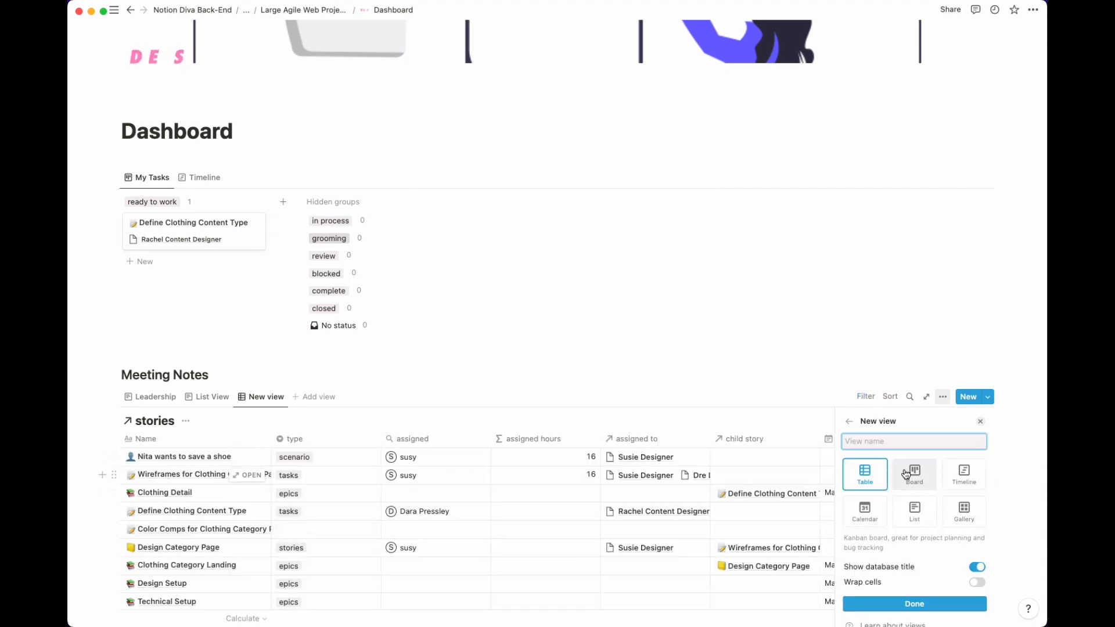
click(913, 473)
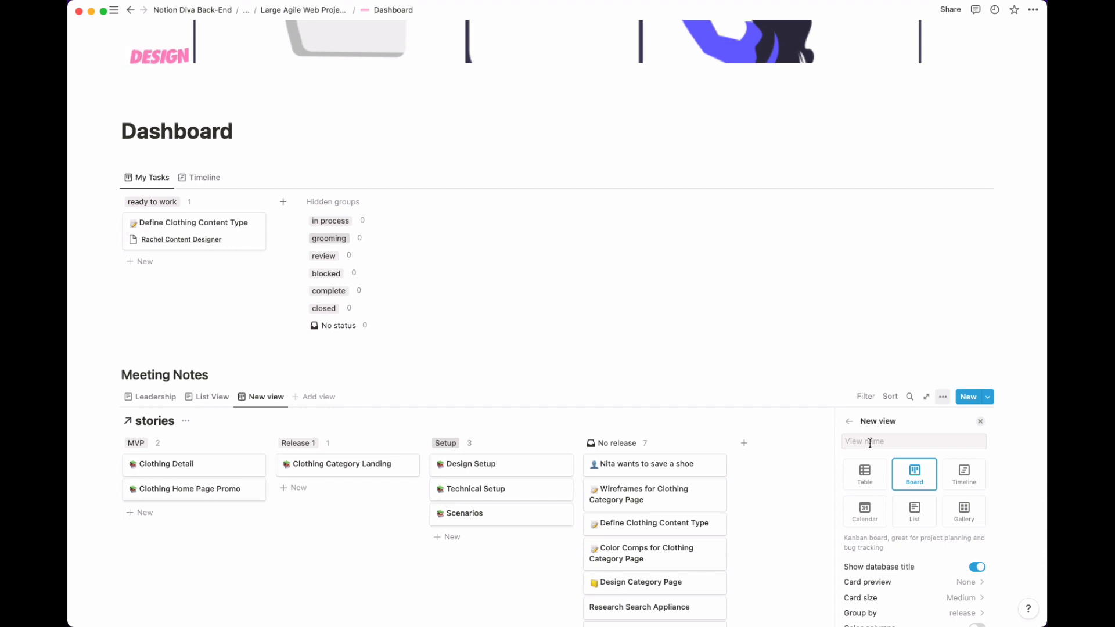
Name the new board view Action Items and hide its database title
click(871, 443)
text(T)
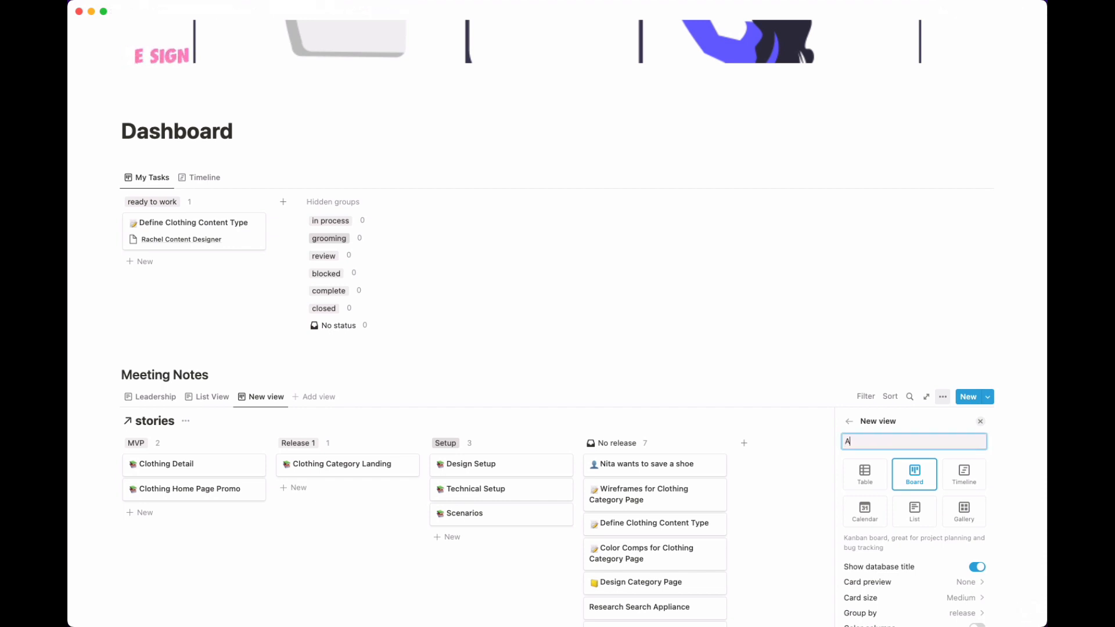
text(ction Ite)
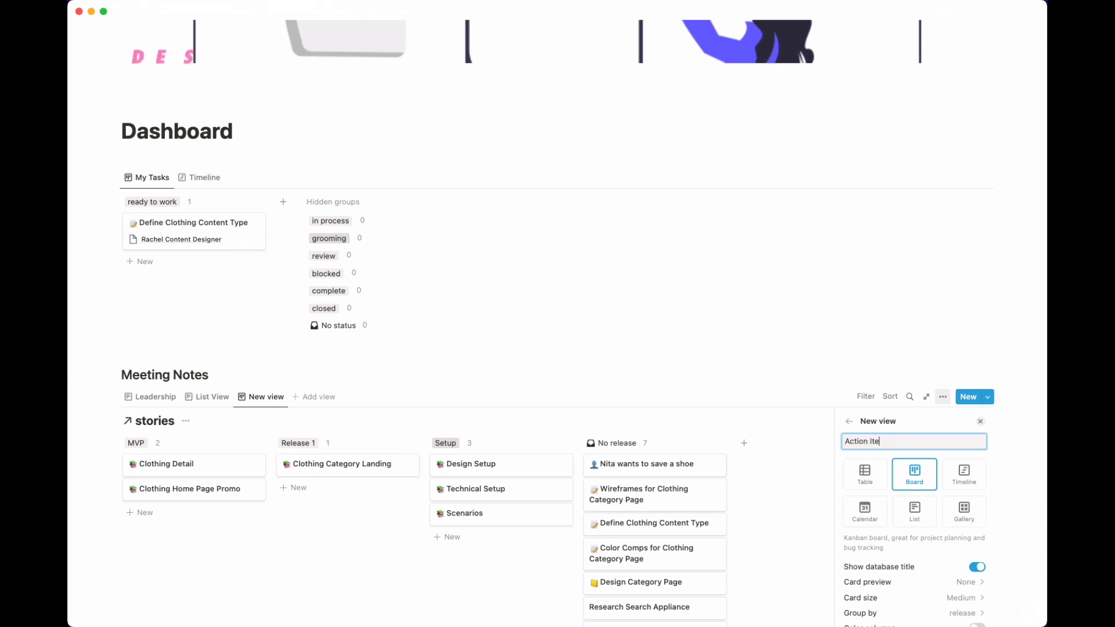
text(ms)
click(976, 566)
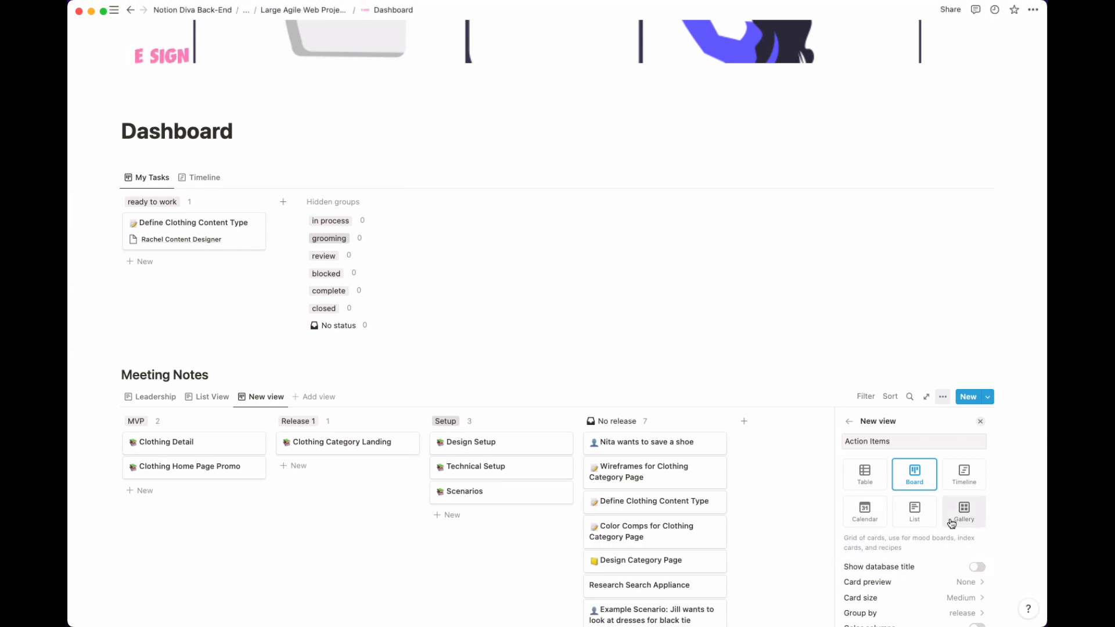
Group the Action Items board by status, hide its empty groups and close the view settings
scroll(941, 532, down, 2)
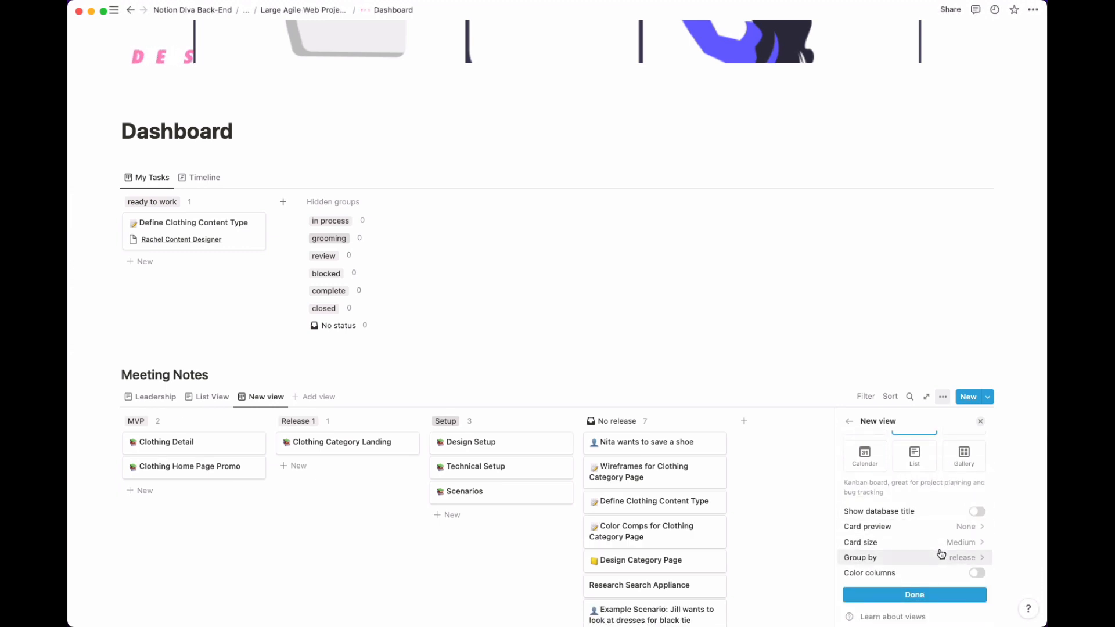
click(941, 557)
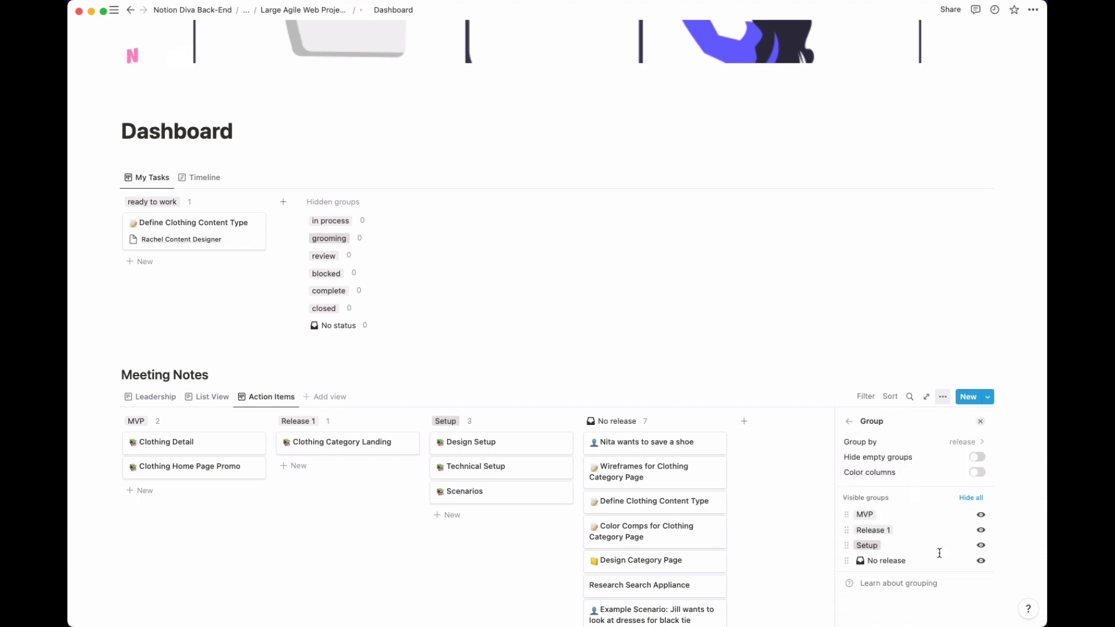
click(951, 443)
click(899, 495)
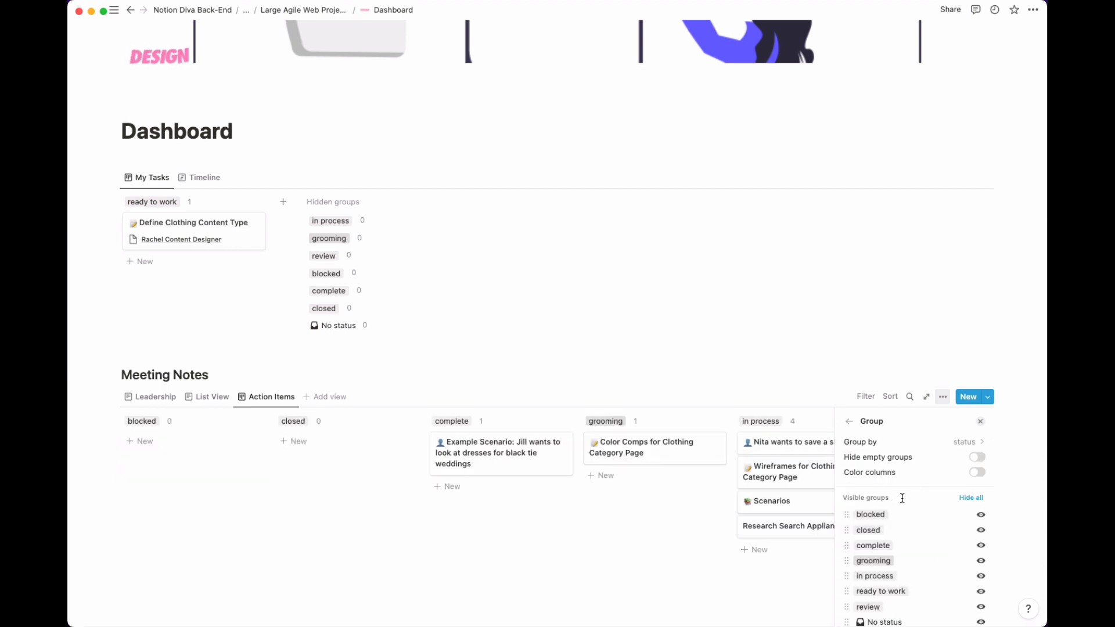
scroll(914, 494, down, 1)
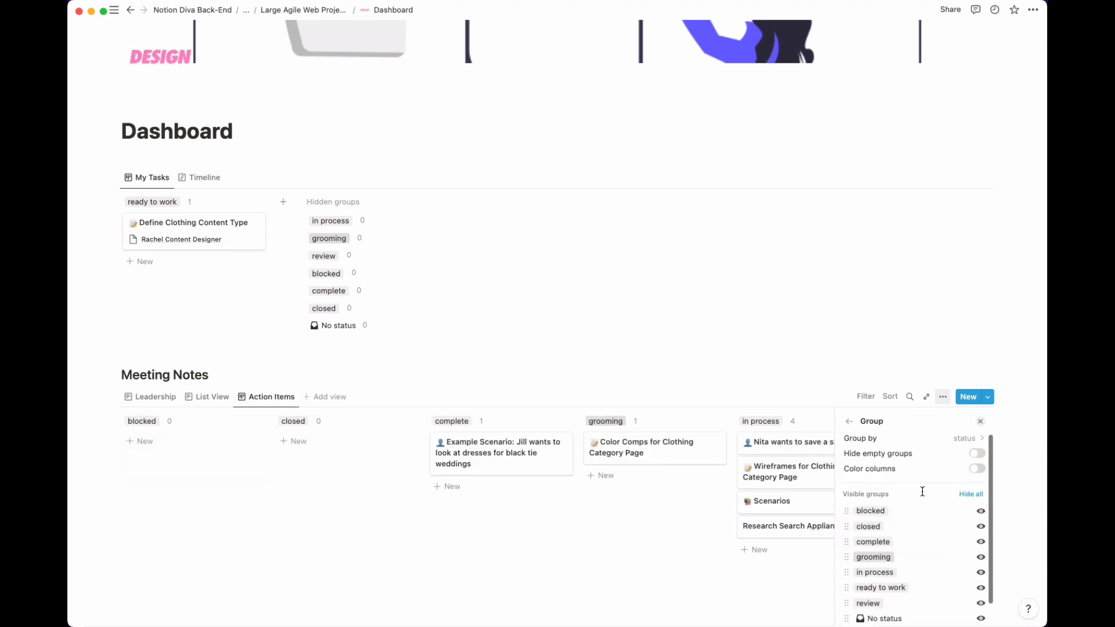
click(978, 456)
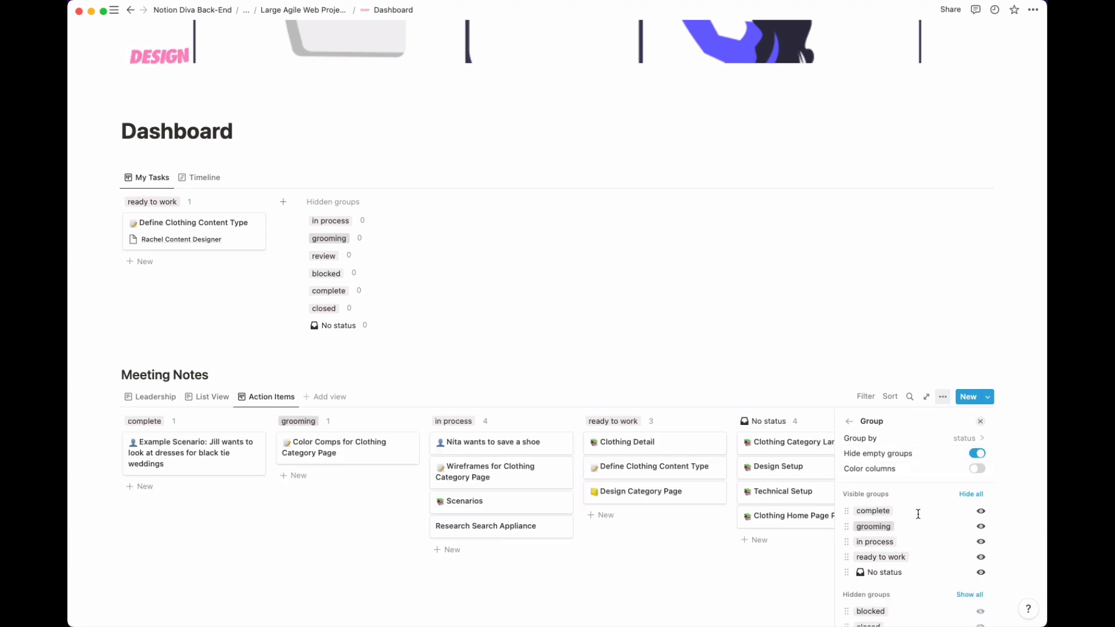
click(832, 386)
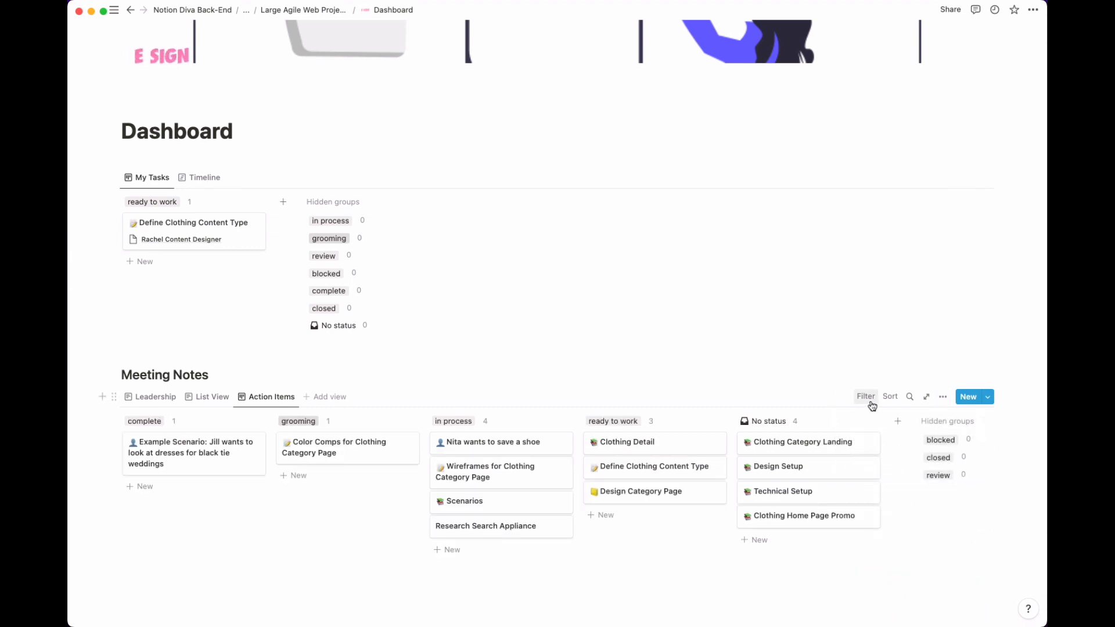
Filter the Action Items board to type is action items and save the filter for everyone
click(871, 400)
click(838, 459)
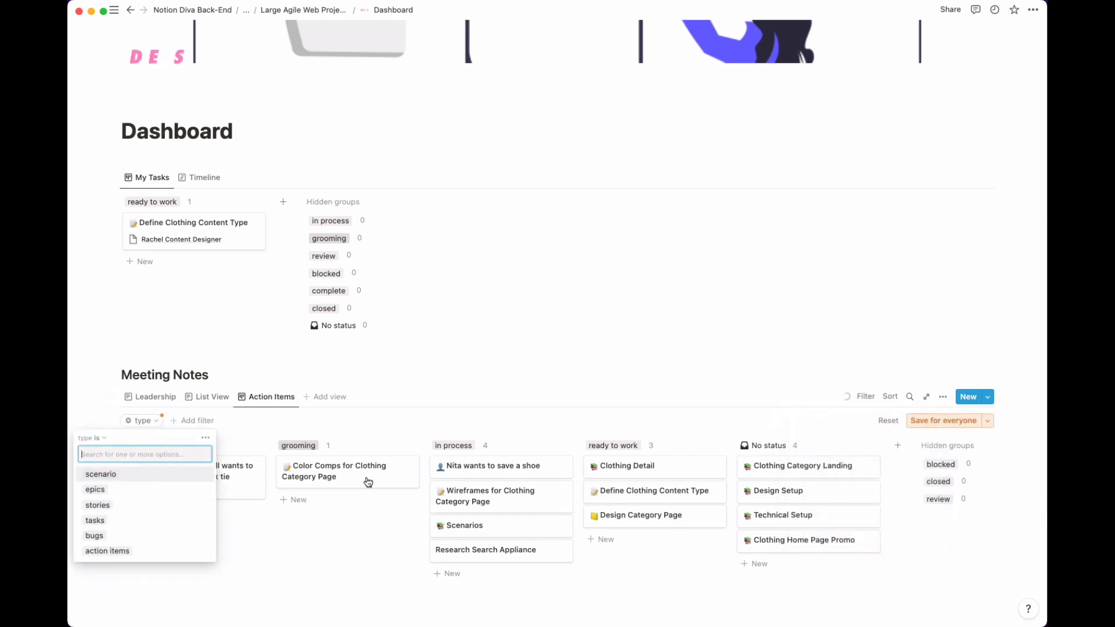
click(127, 552)
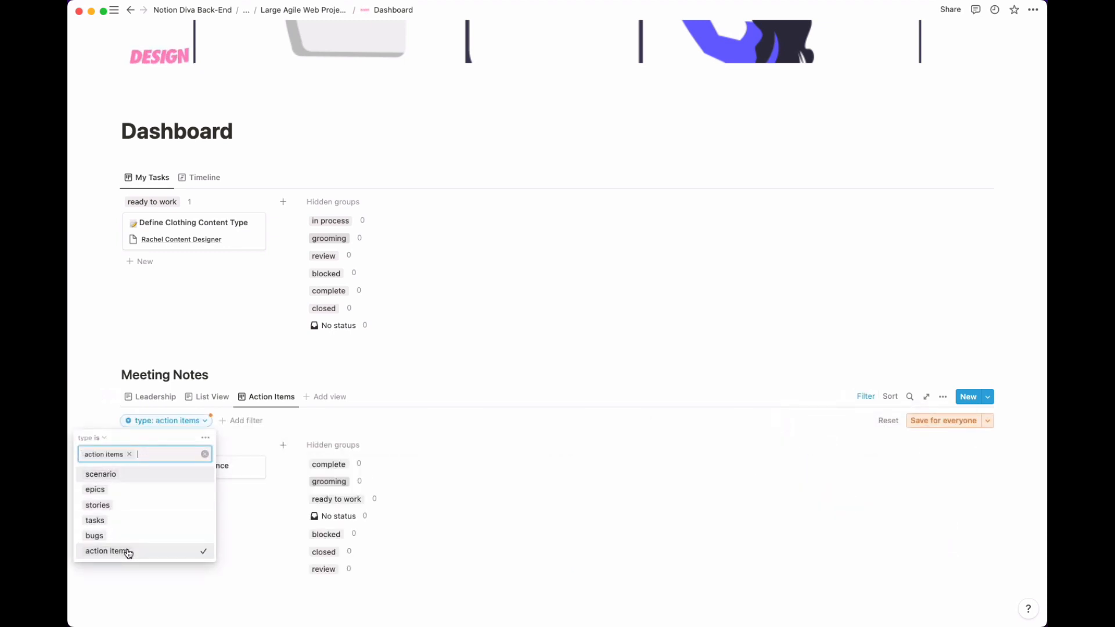
click(293, 426)
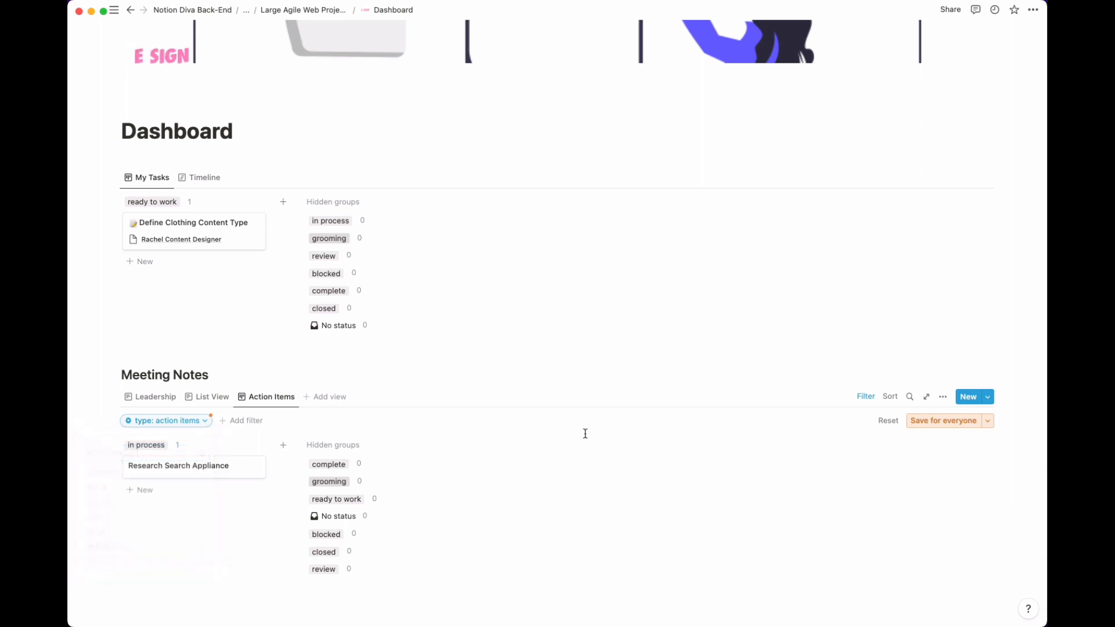
click(916, 422)
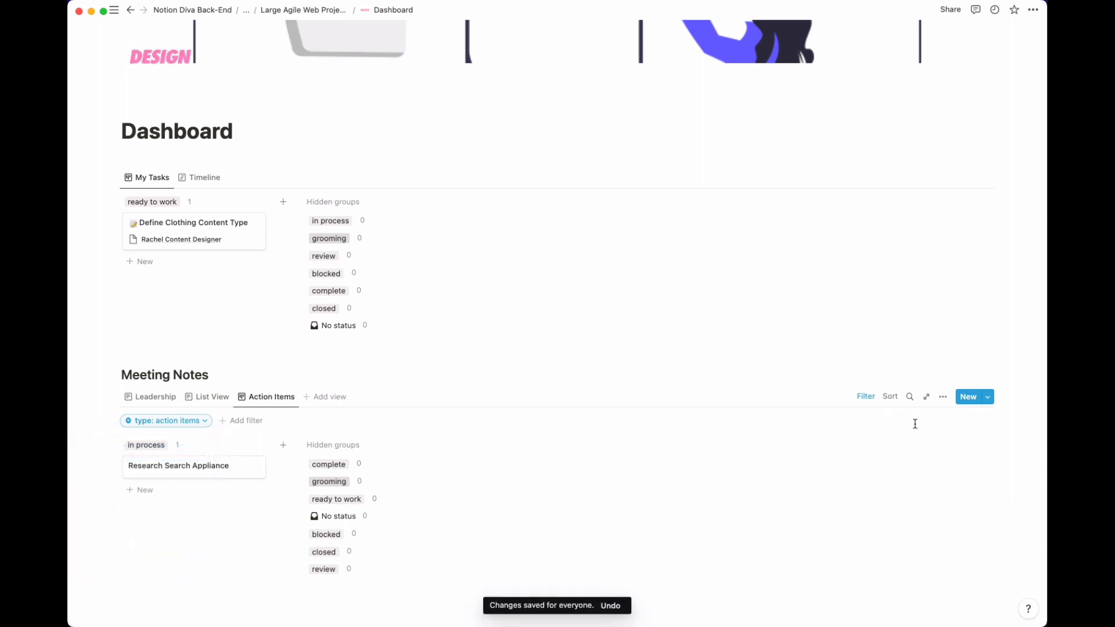
Show the assigned to and due date properties on the Action Items cards and close the view settings
click(942, 397)
click(923, 507)
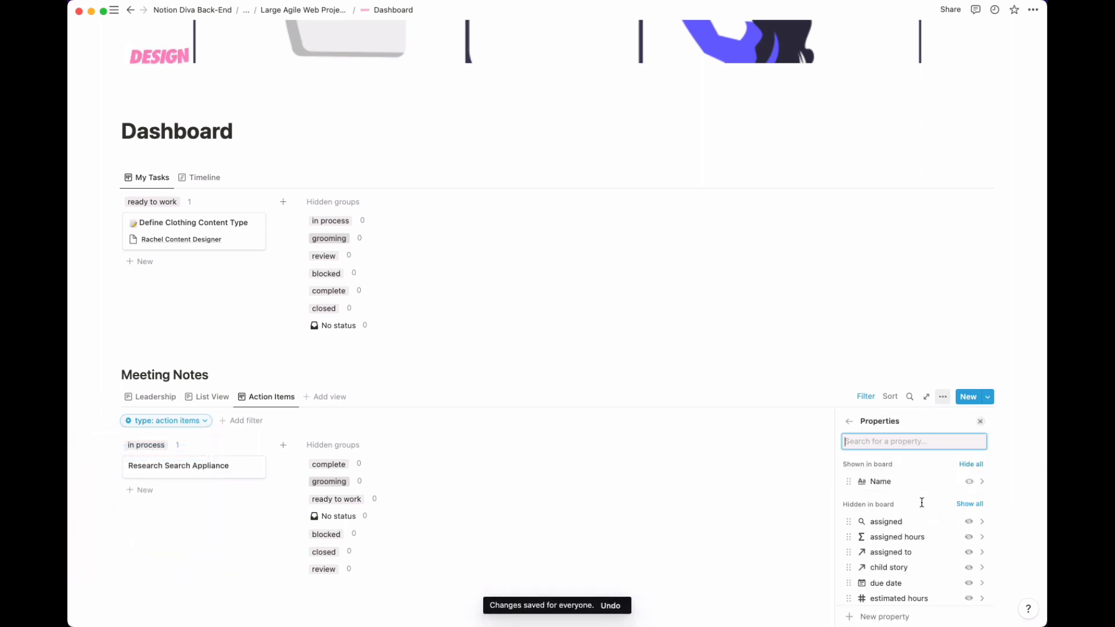
scroll(916, 512, down, 3)
scroll(918, 515, up, 2)
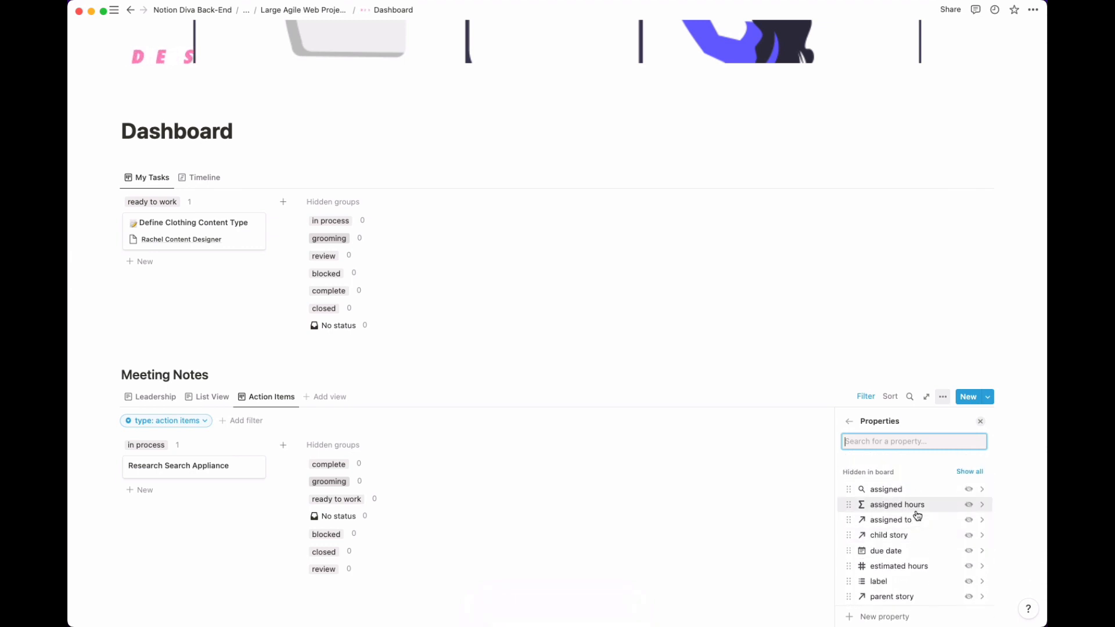
click(968, 520)
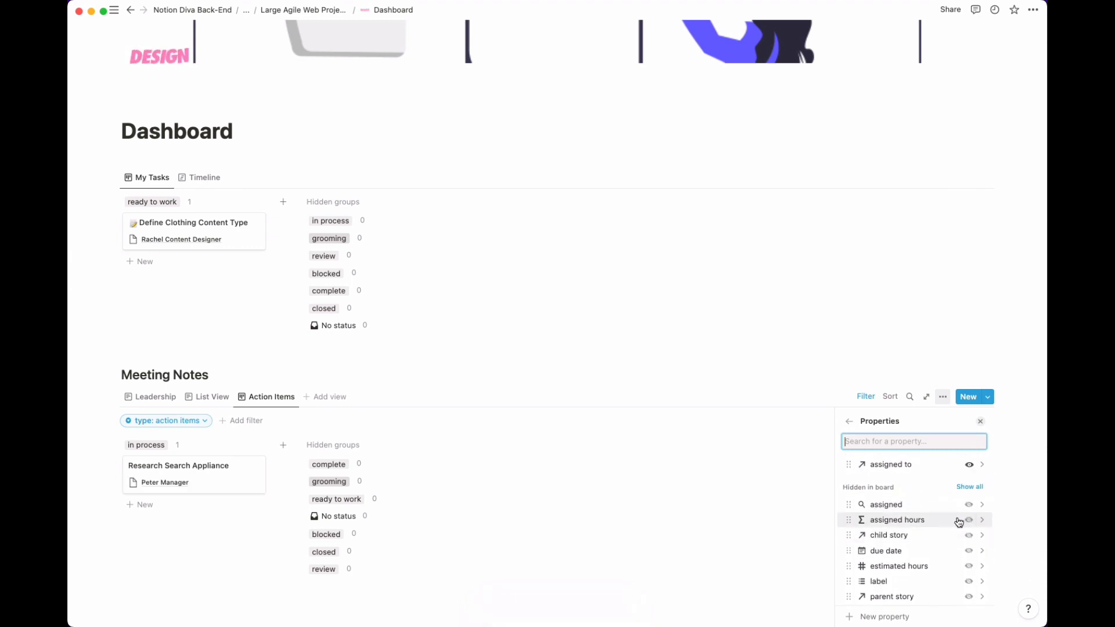
scroll(964, 529, down, 1)
click(969, 536)
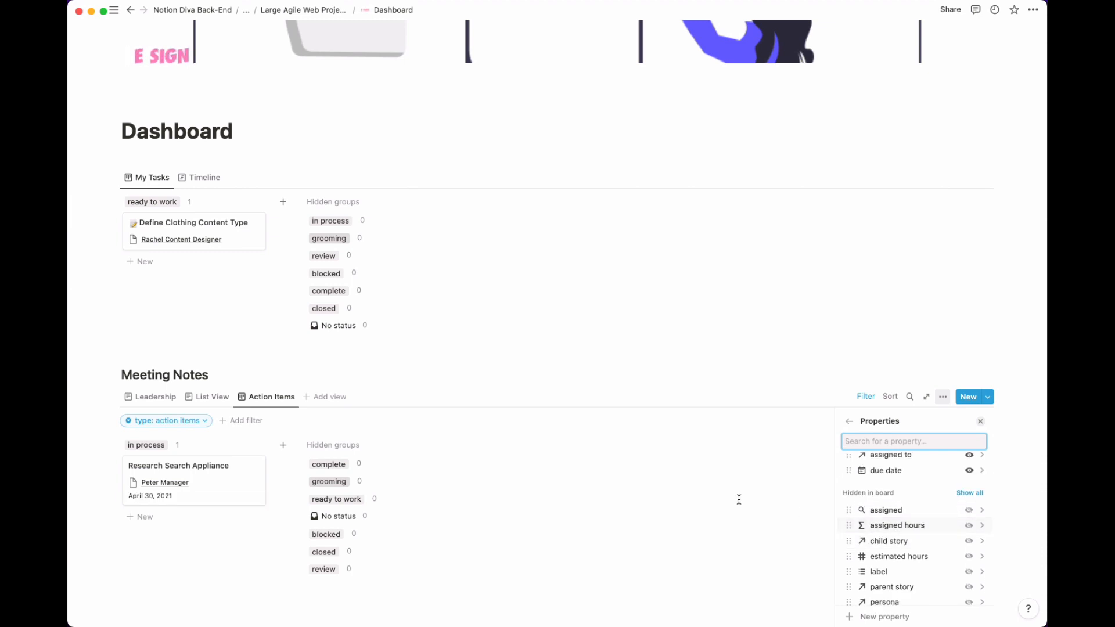
key(Escape)
click(568, 349)
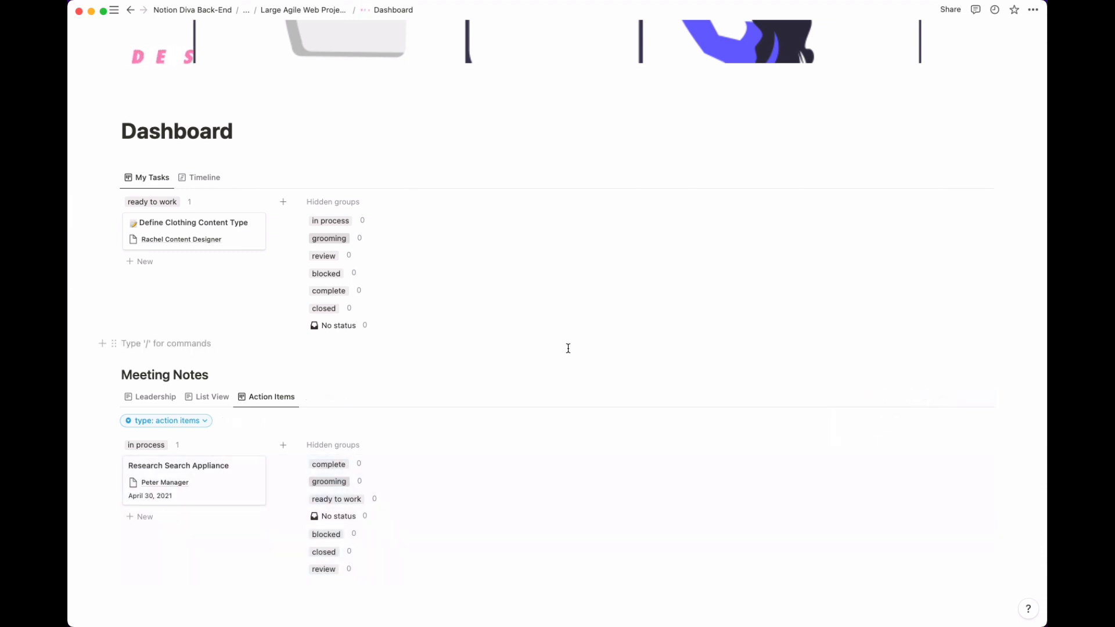
Switch to the Leadership view and back to the Action Items board to check both views
click(151, 399)
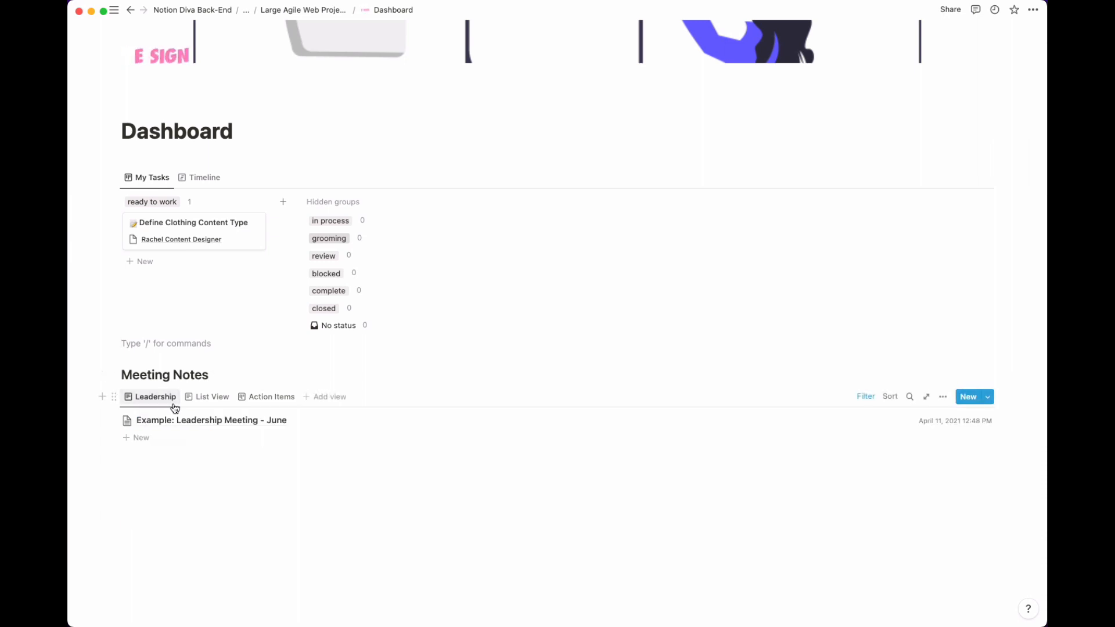
click(261, 405)
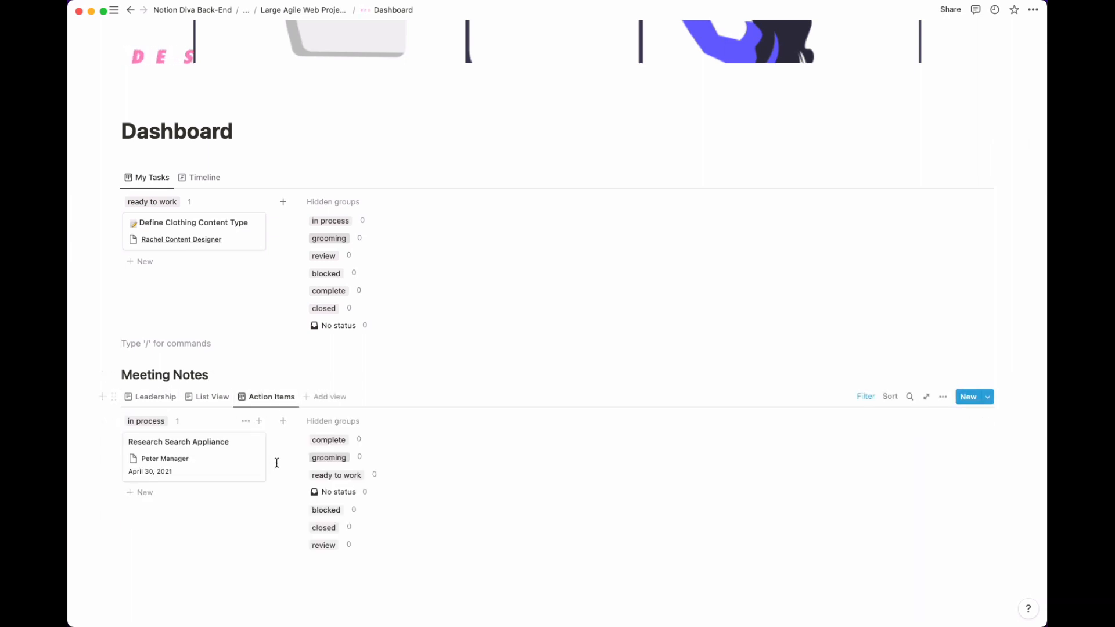